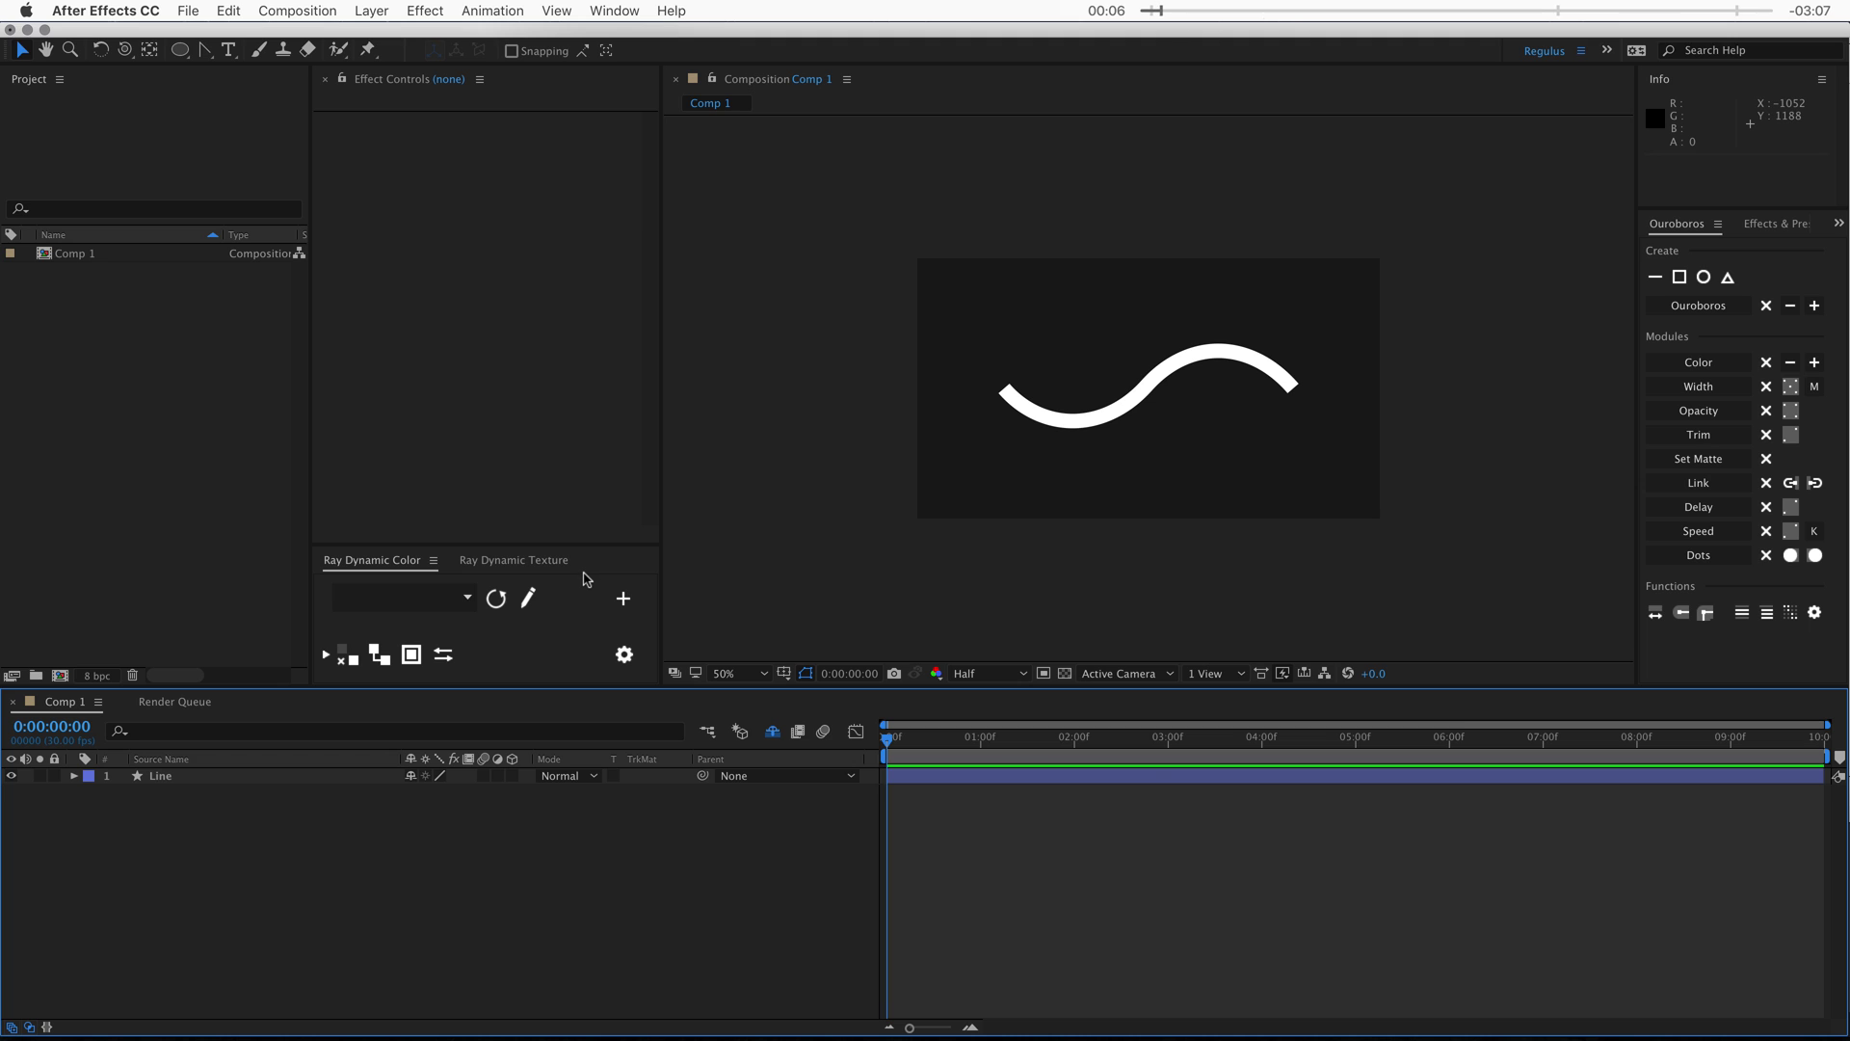
Convert the white wave Line layer into an Ouroboros line with five coloured strokes, leaving the width unchanged
{"action": "left_click", "coordinate": [1052, 388]}
{"action": "left_click", "coordinate": [1685, 309]}
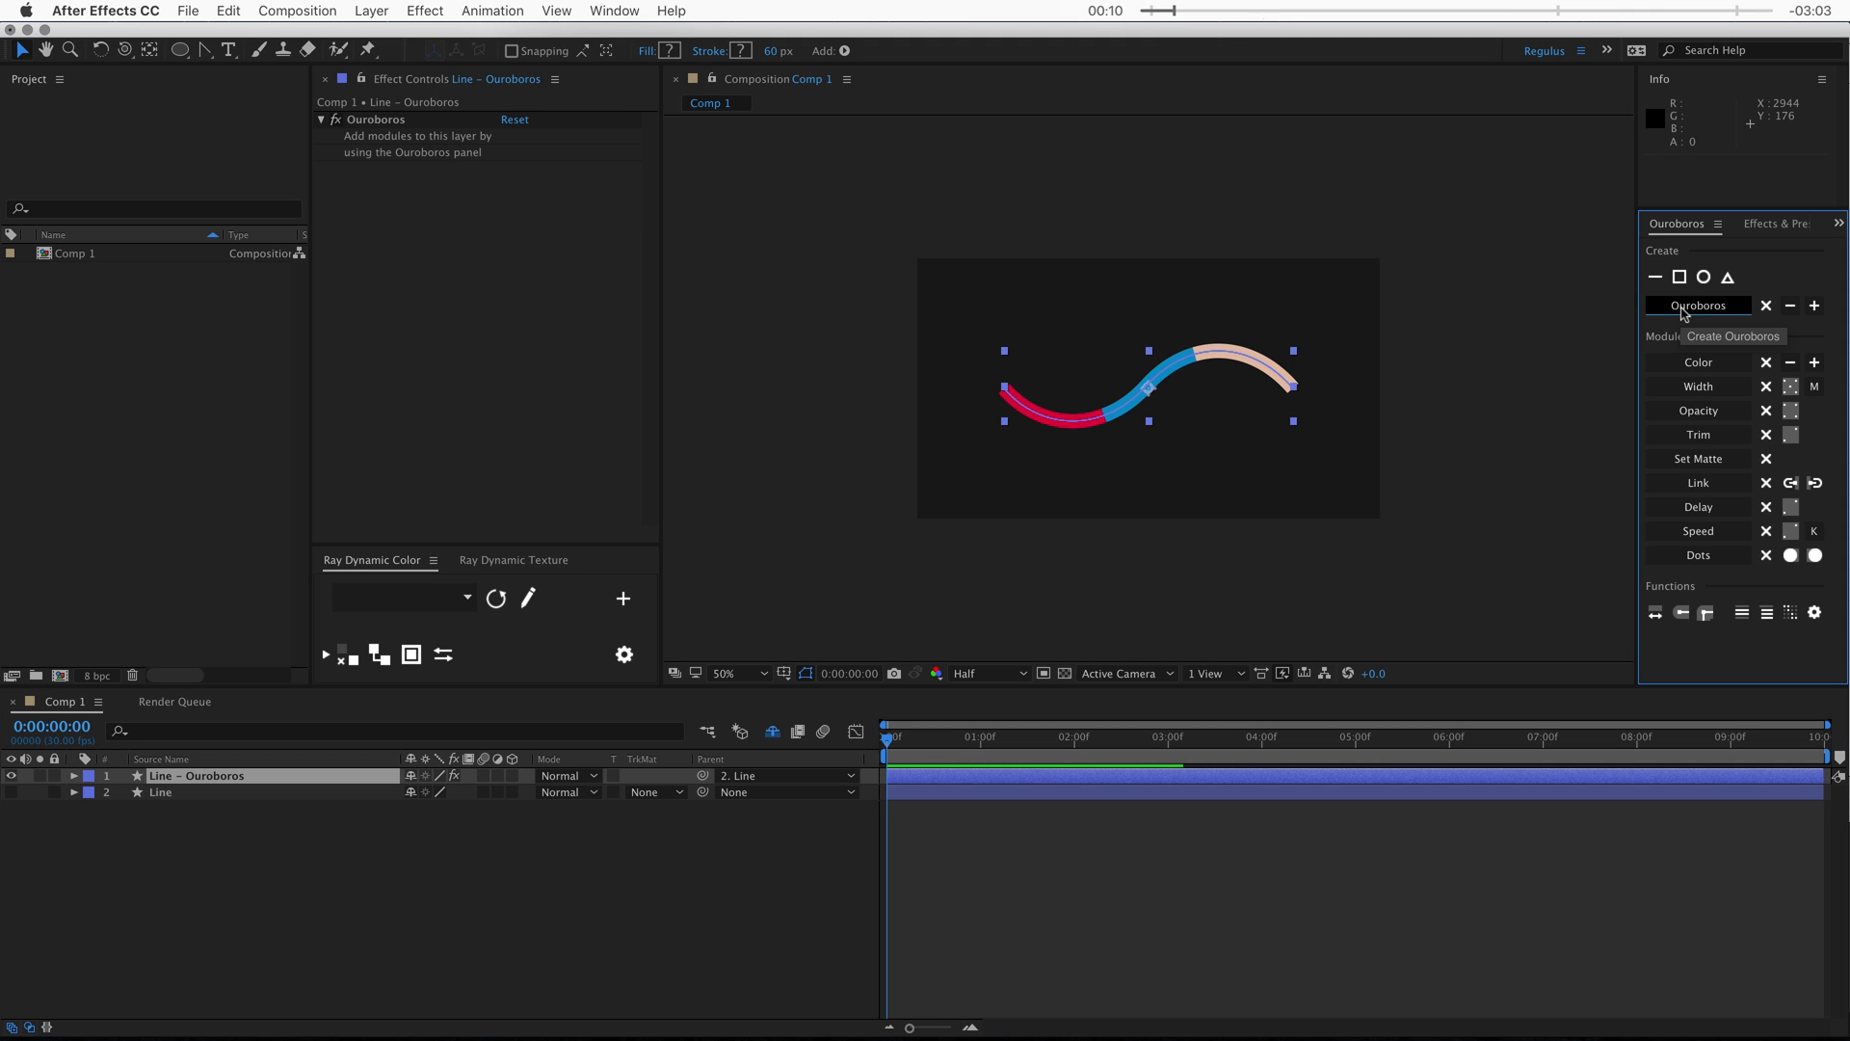
{"action": "left_click", "coordinate": [1815, 306]}
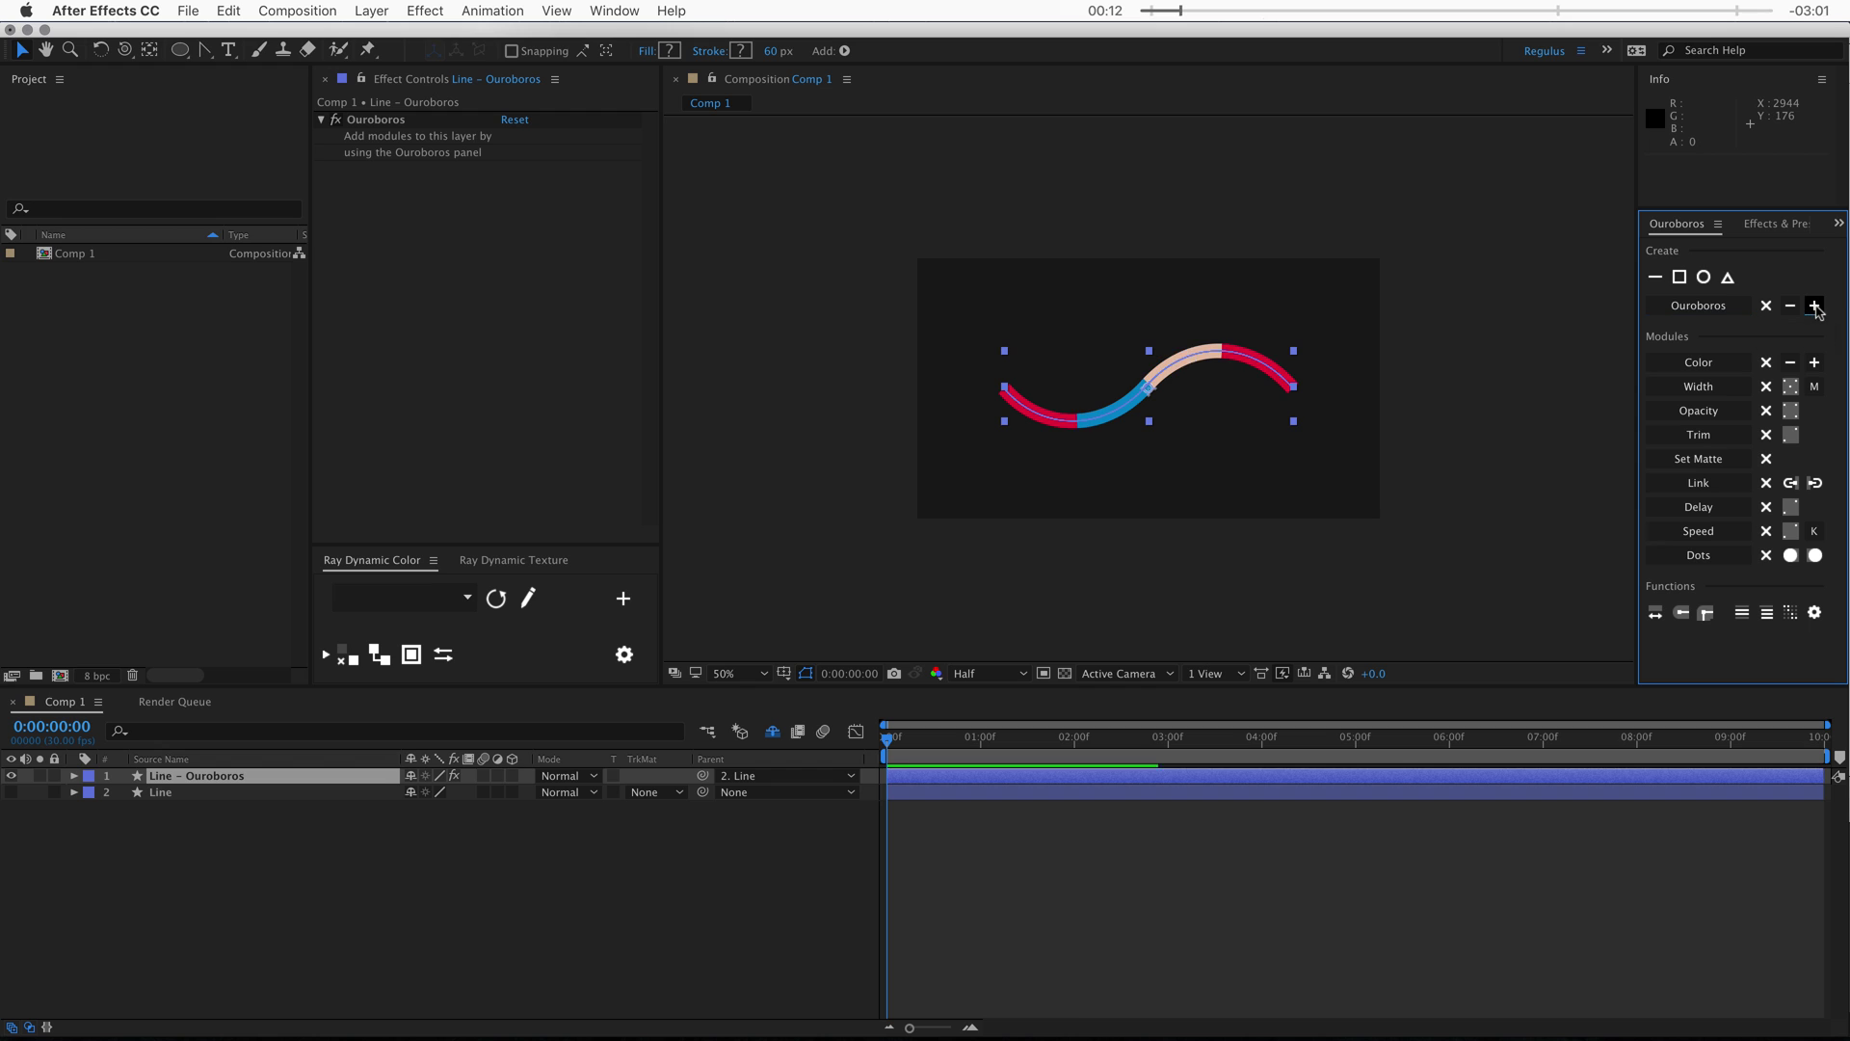
{"action": "left_click", "coordinate": [1815, 307]}
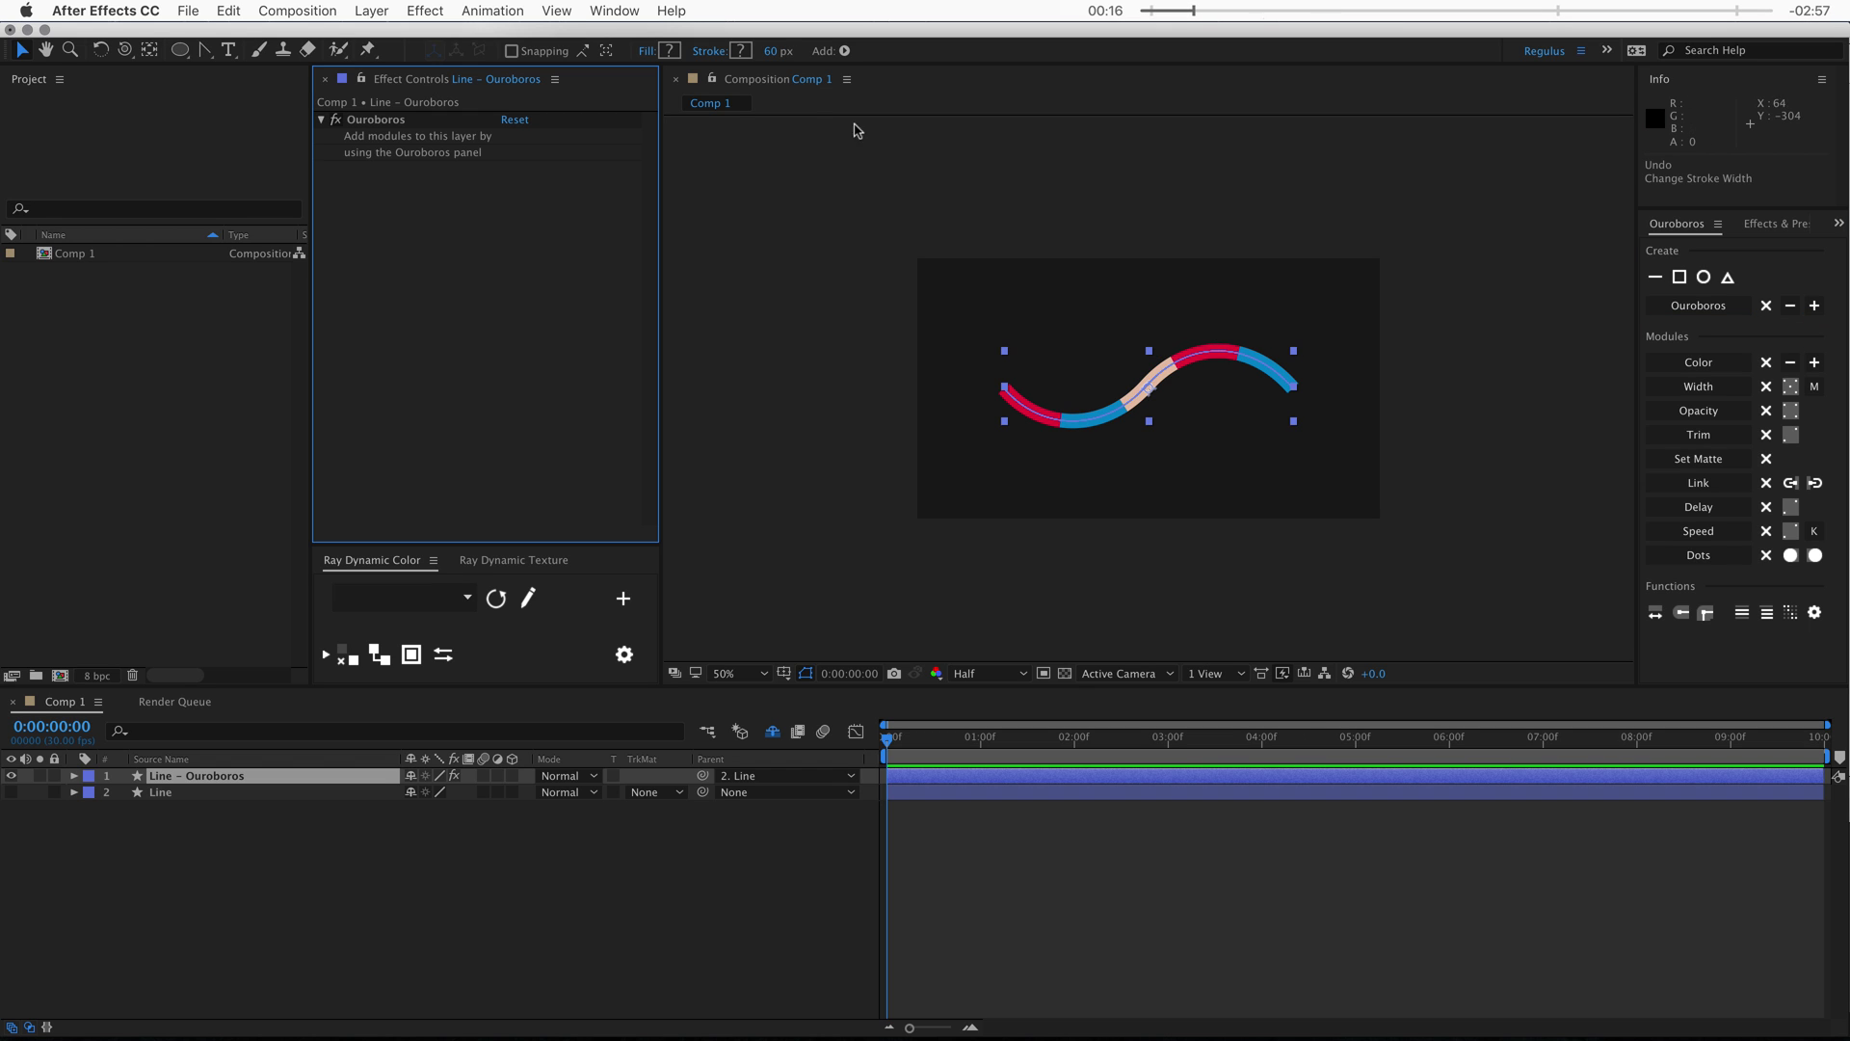
{"action": "left_click_drag", "start_coordinate": [774, 58], "coordinate": [835, 62]}
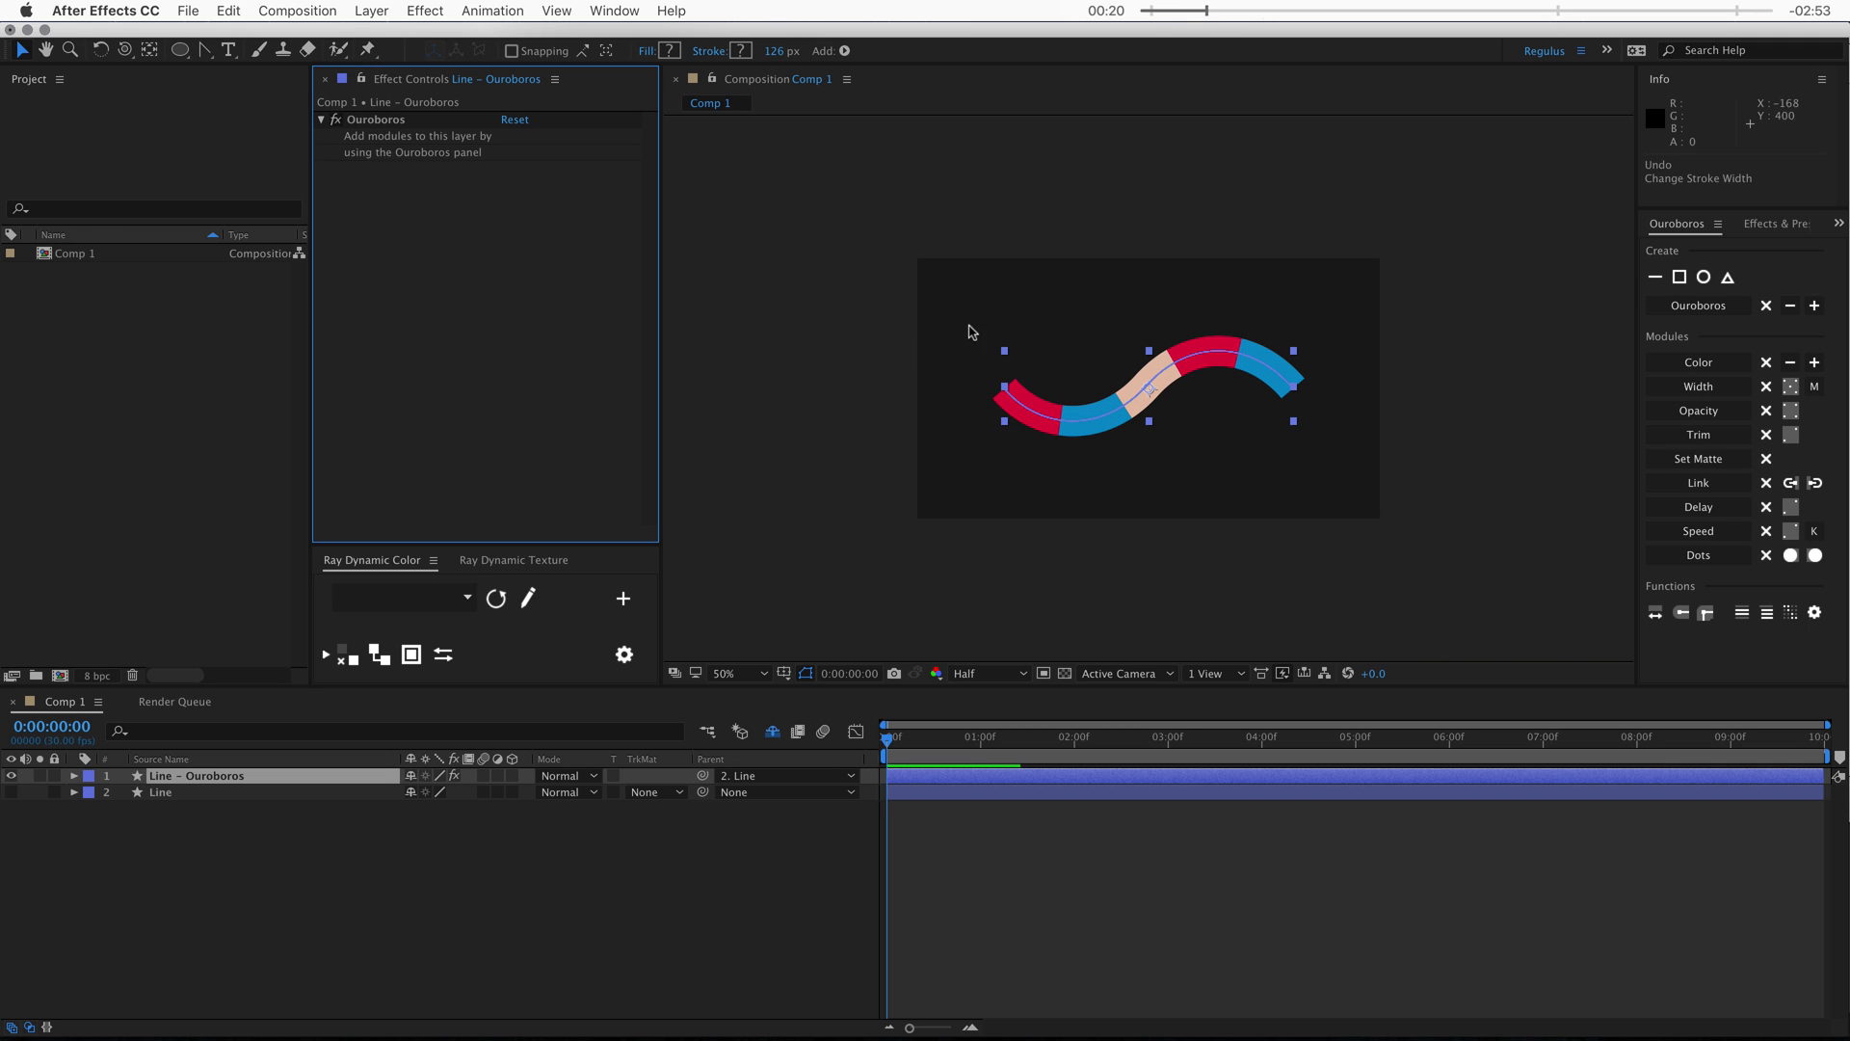
{"action": "key", "text": "super+z"}
Expand the Ouroboros contents and try thickening only the red Stroke Ouroboros 4 segment
{"action": "left_click", "coordinate": [1772, 618]}
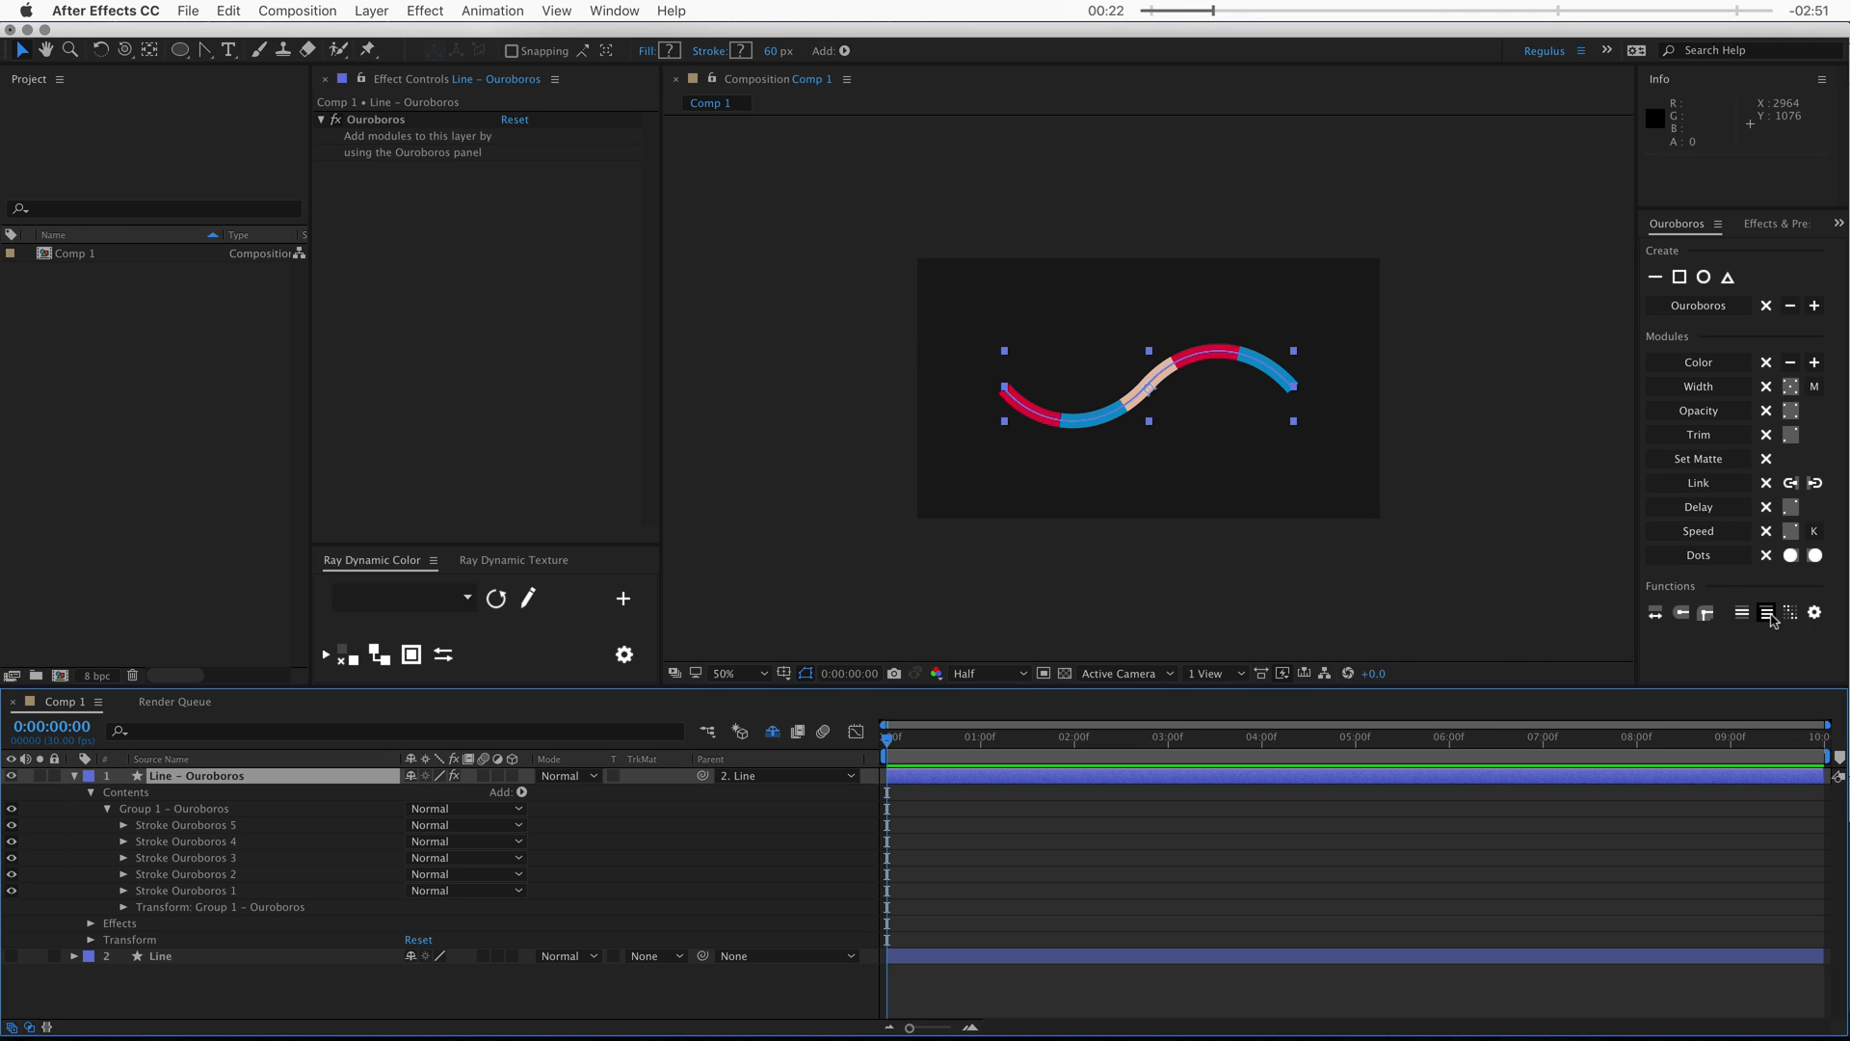
{"action": "left_click", "coordinate": [217, 848]}
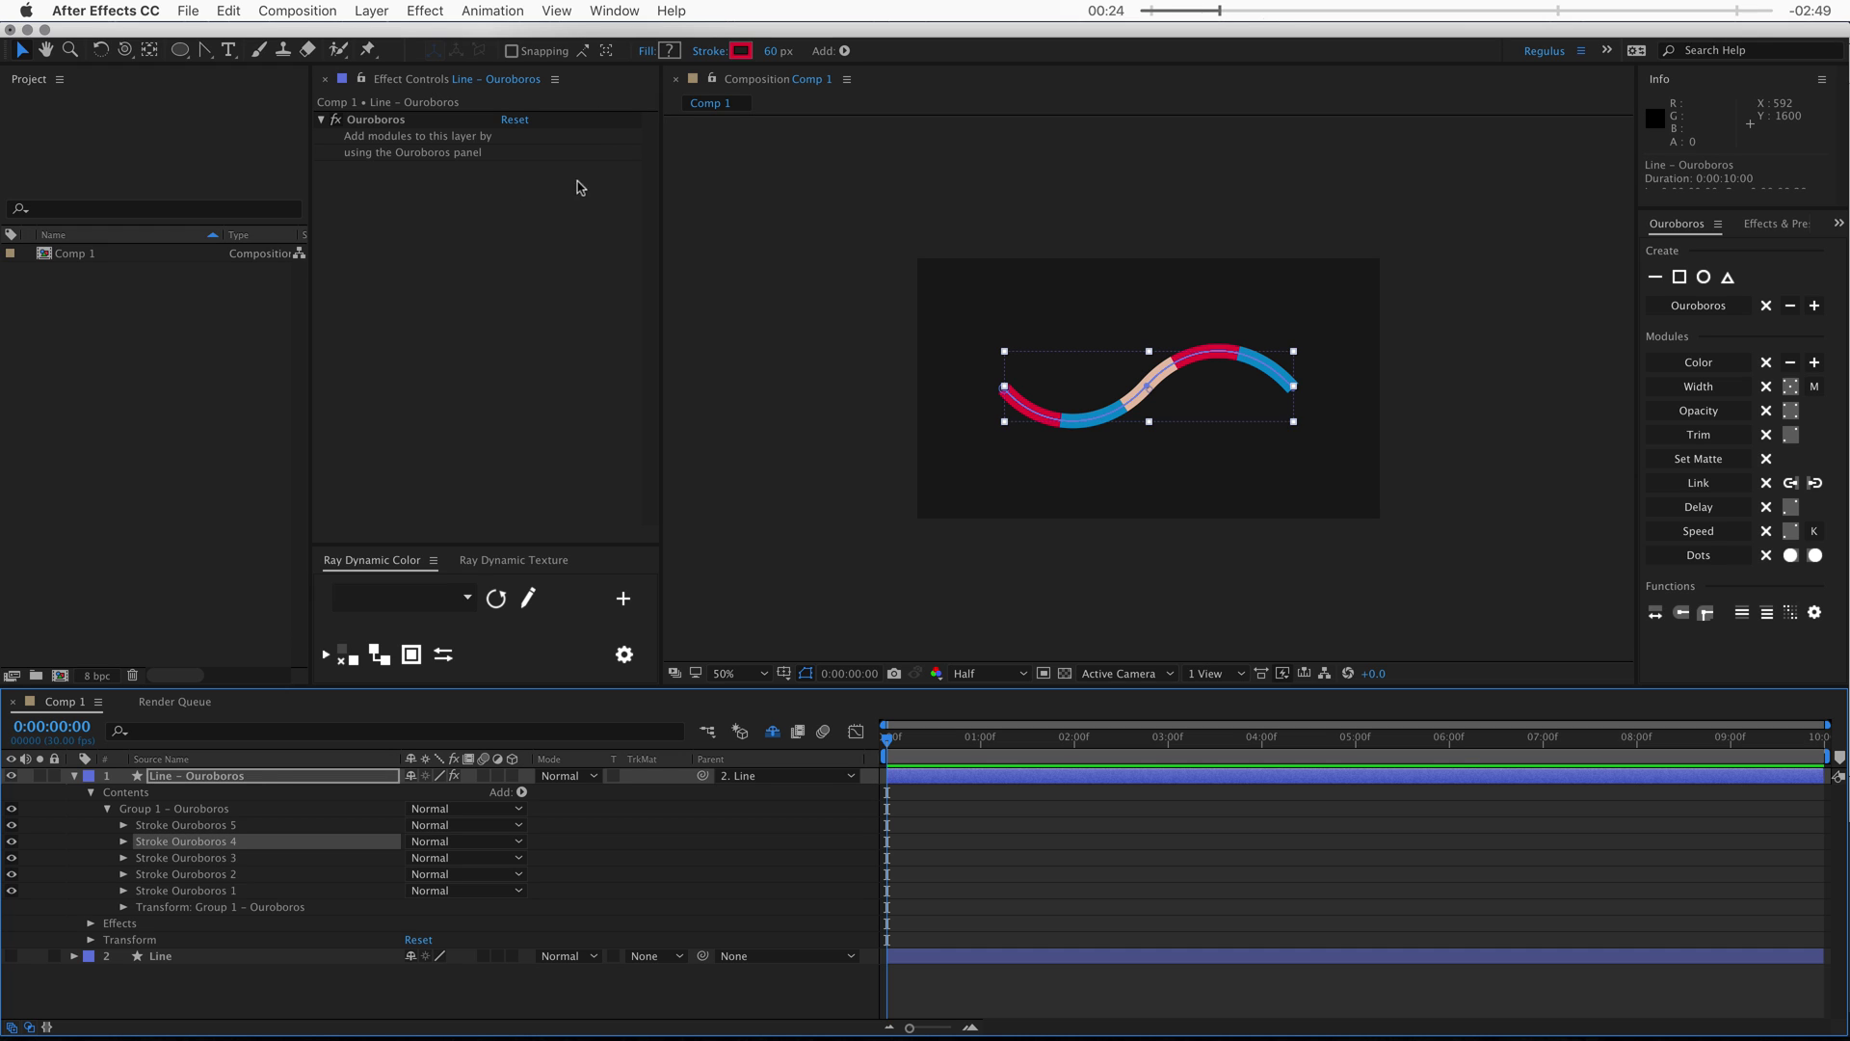
{"action": "left_click_drag", "start_coordinate": [771, 51], "coordinate": [865, 63]}
{"action": "key", "text": "super+z"}
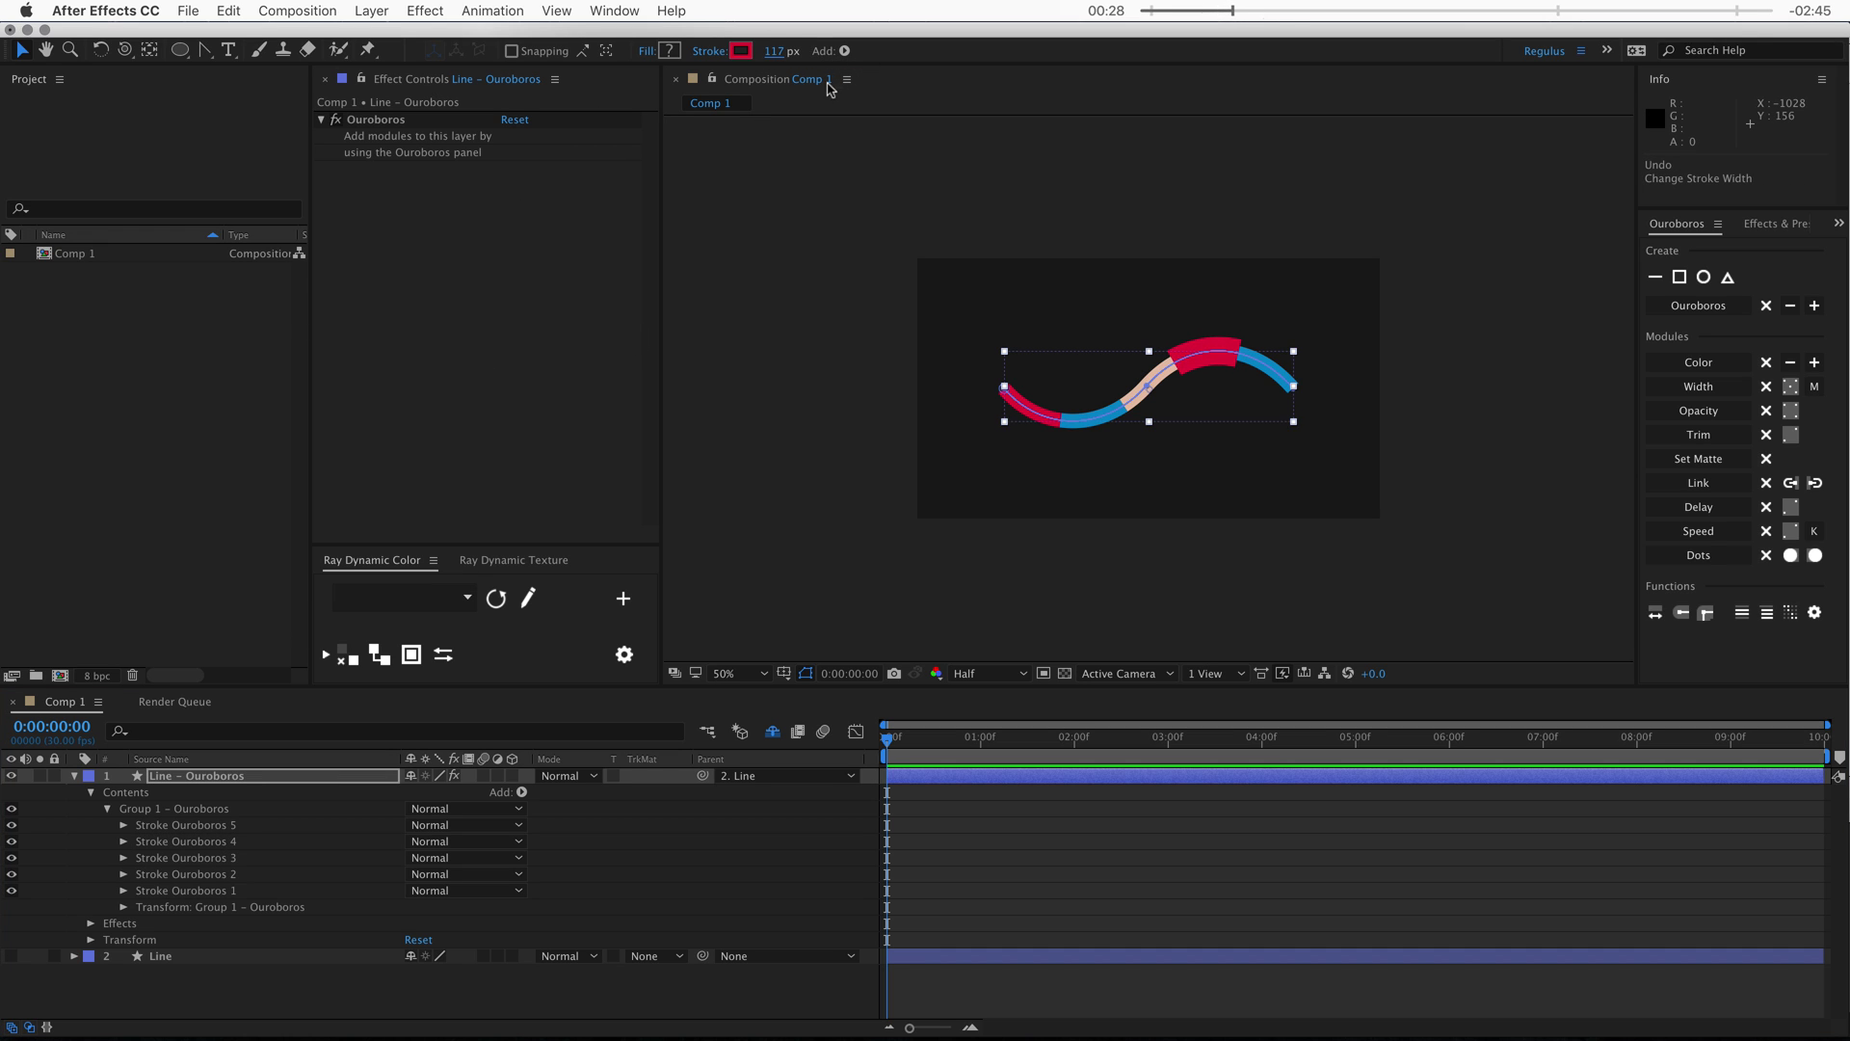
Add the shared Width control and set the Ouroboros Stroke Width to 134
{"action": "left_click", "coordinate": [1698, 387]}
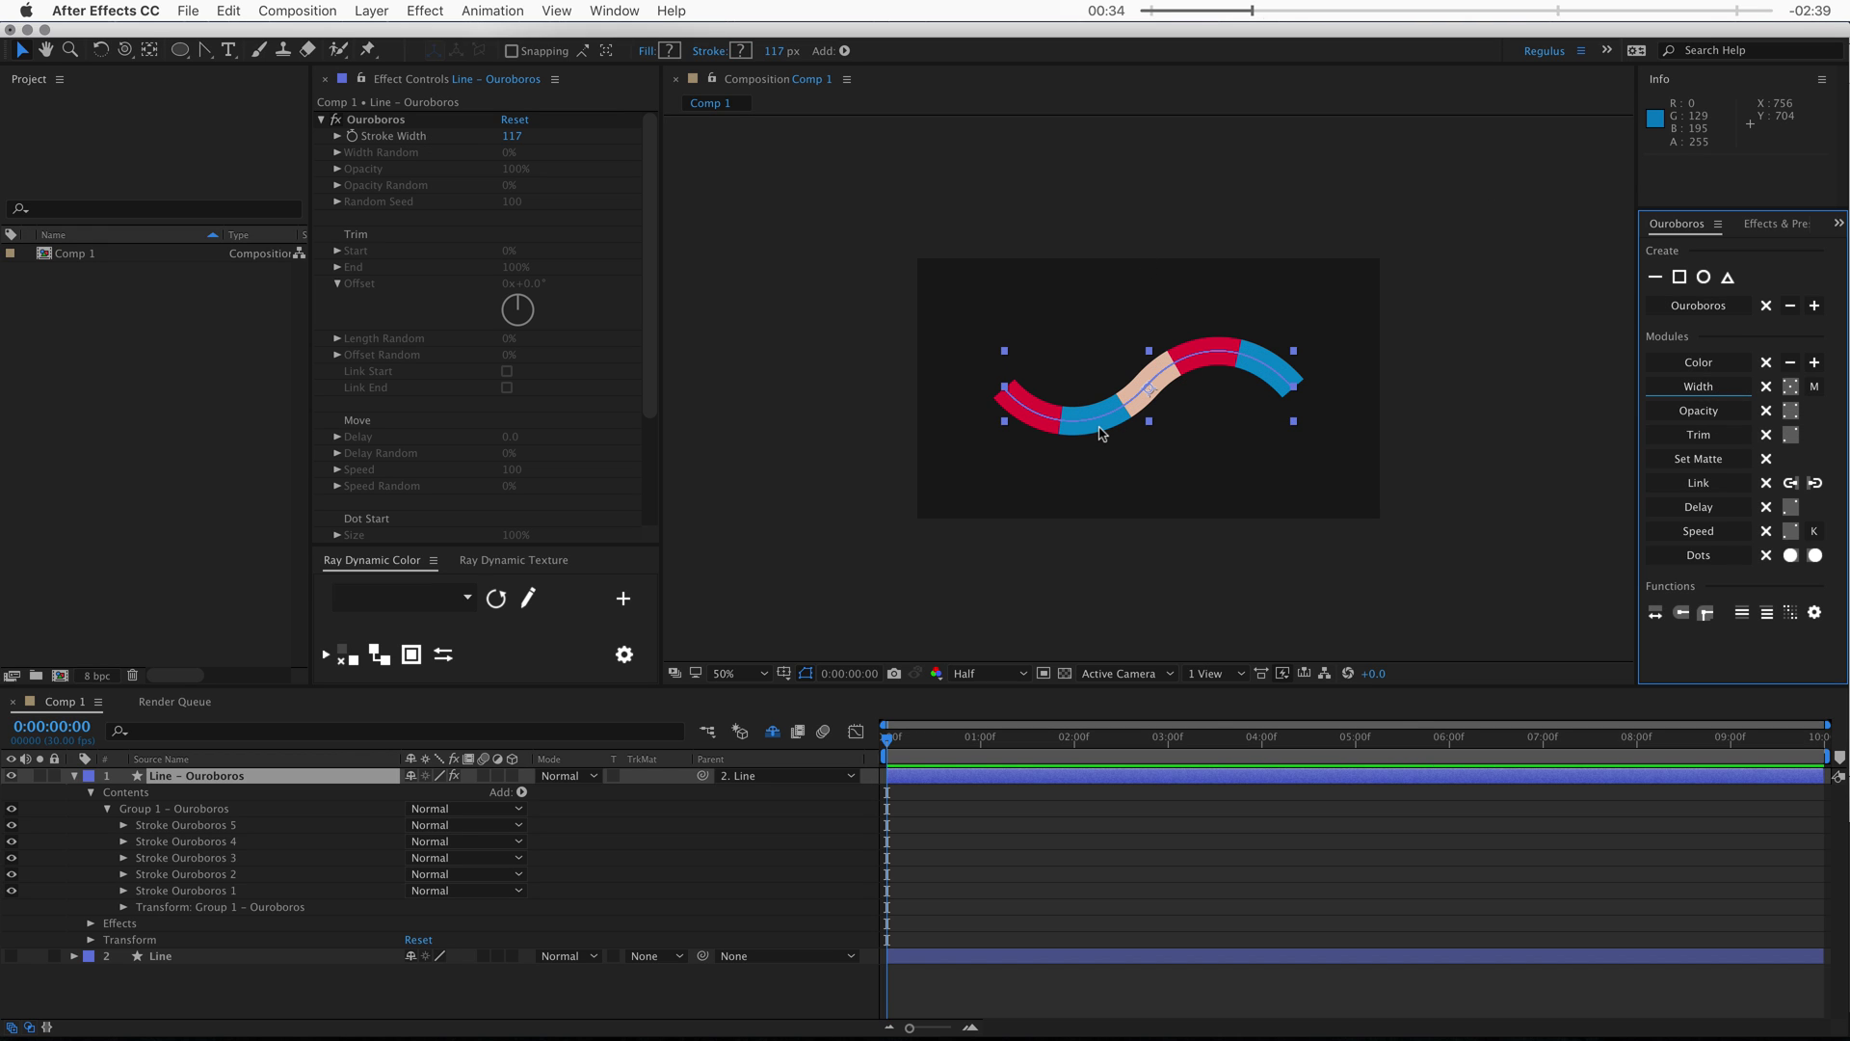
{"action": "left_click_drag", "start_coordinate": [772, 60], "coordinate": [740, 53]}
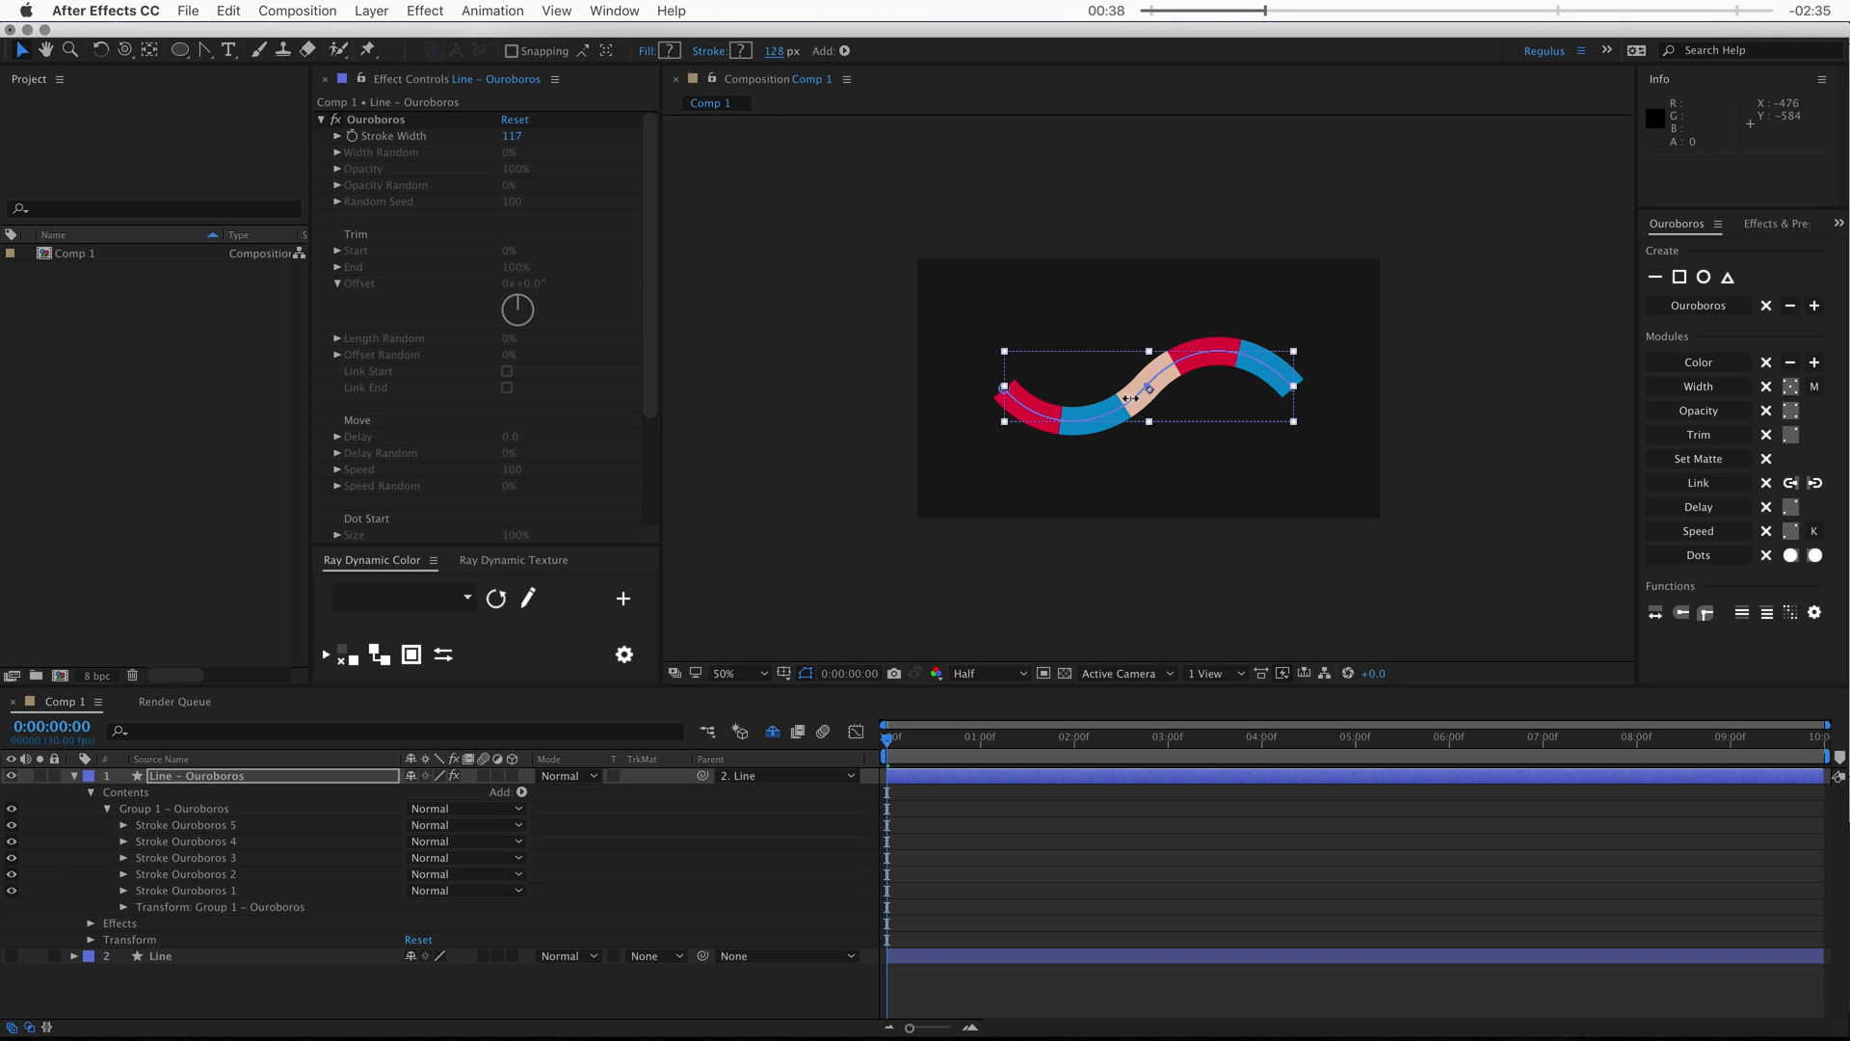
{"action": "mouse_move", "coordinate": [508, 136]}
{"action": "left_mouse_down"}
{"action": "mouse_move", "coordinate": [467, 153]}
{"action": "mouse_move", "coordinate": [675, 125]}
{"action": "left_mouse_up"}
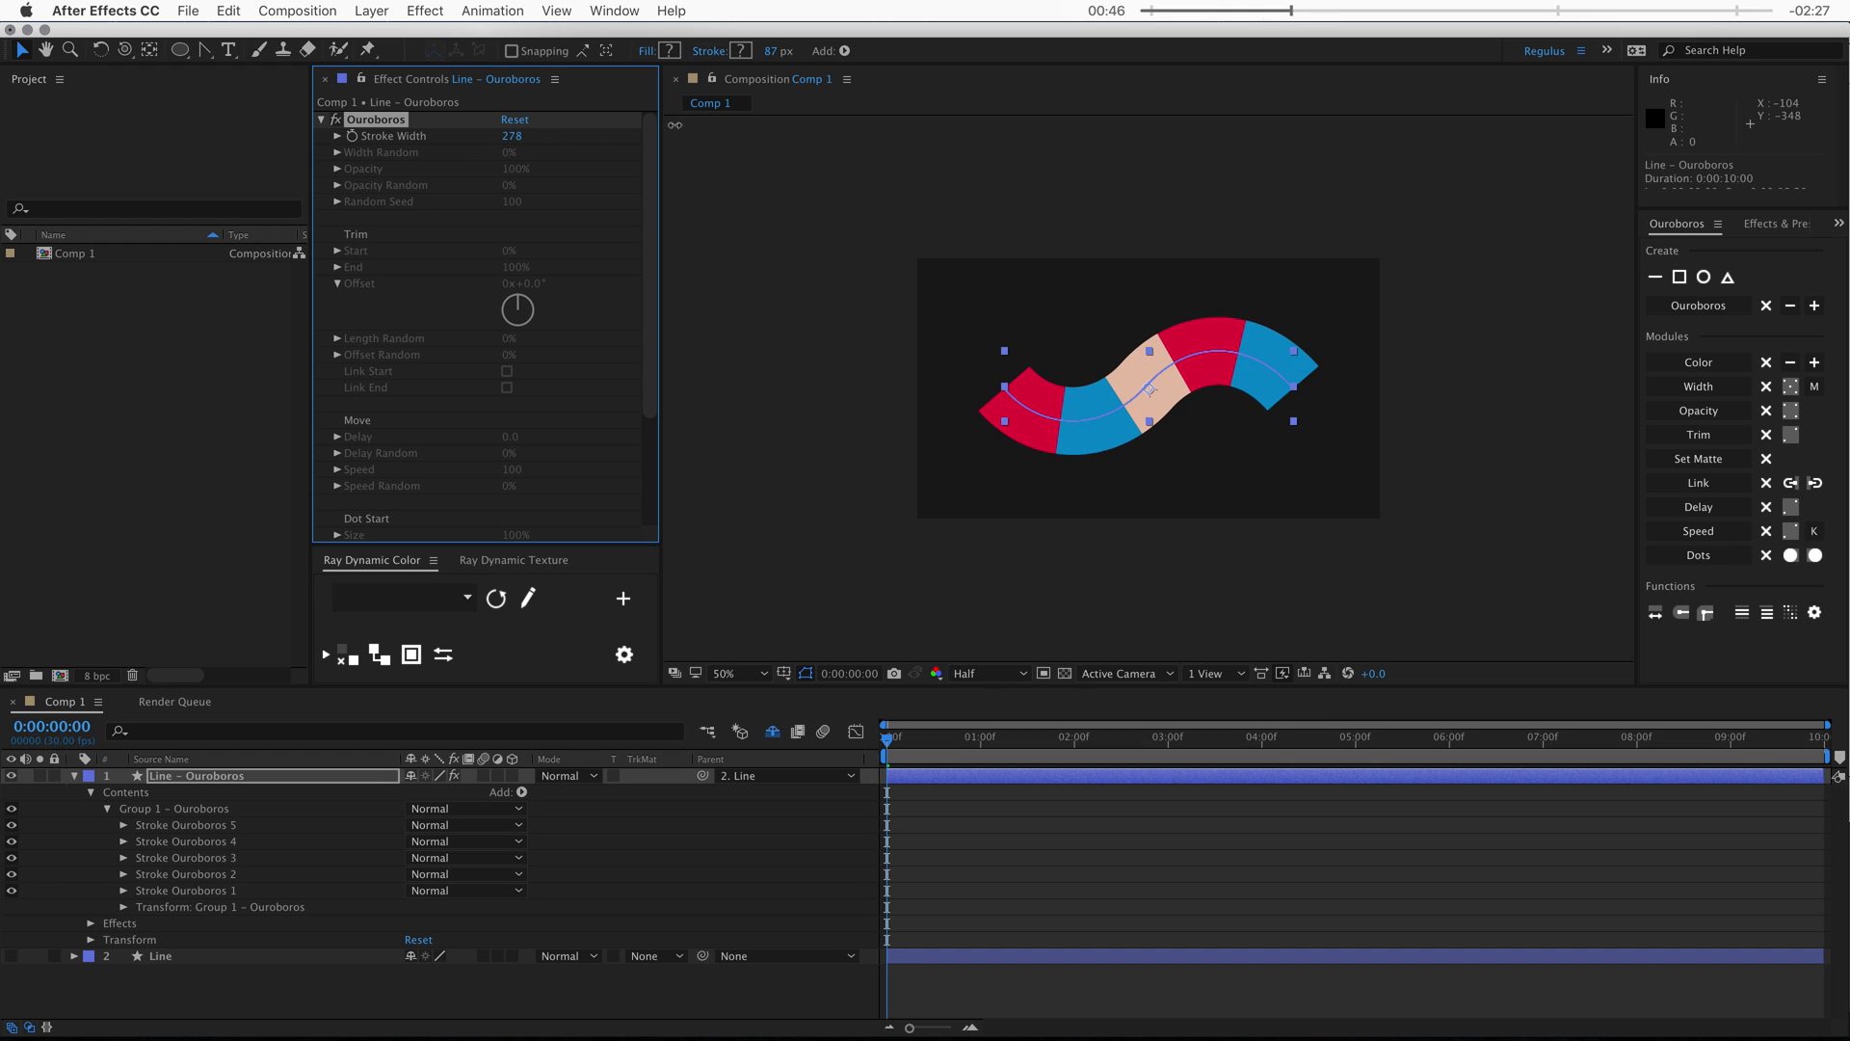
{"action": "left_click", "coordinate": [1767, 386]}
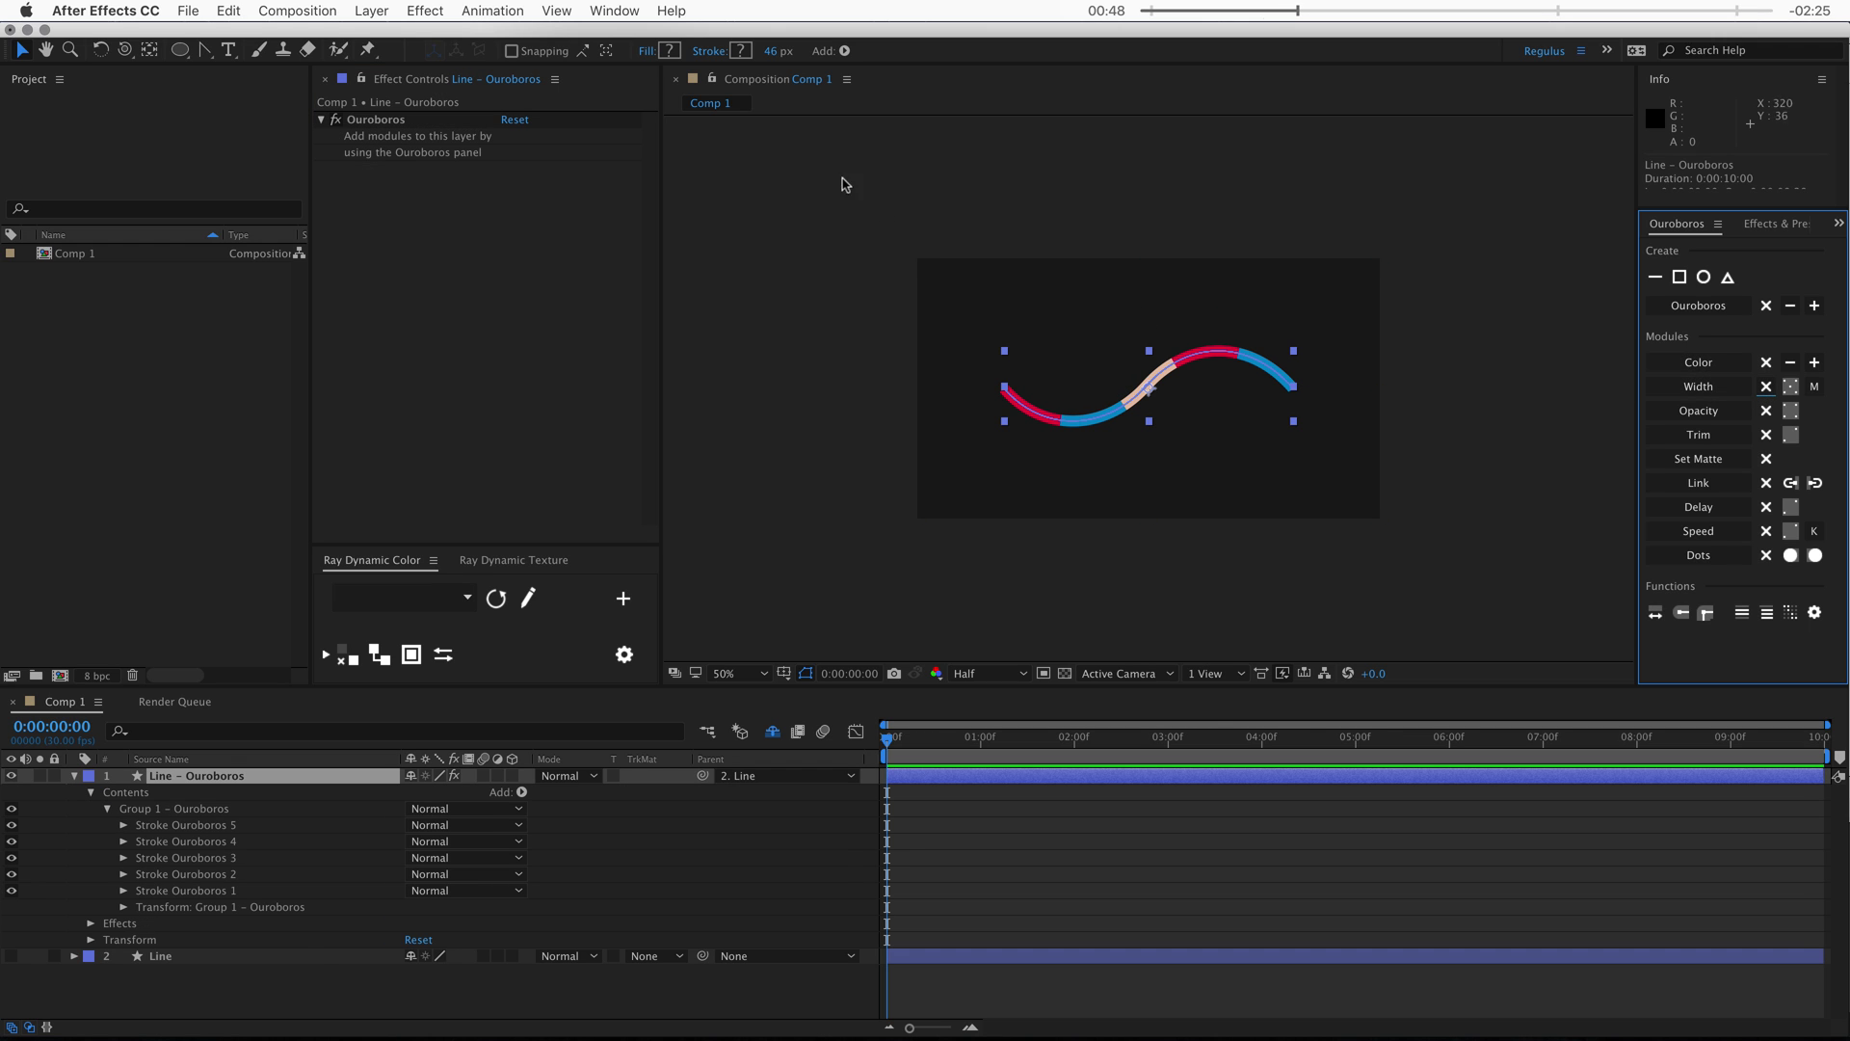
{"action": "left_click_drag", "start_coordinate": [777, 51], "coordinate": [783, 51]}
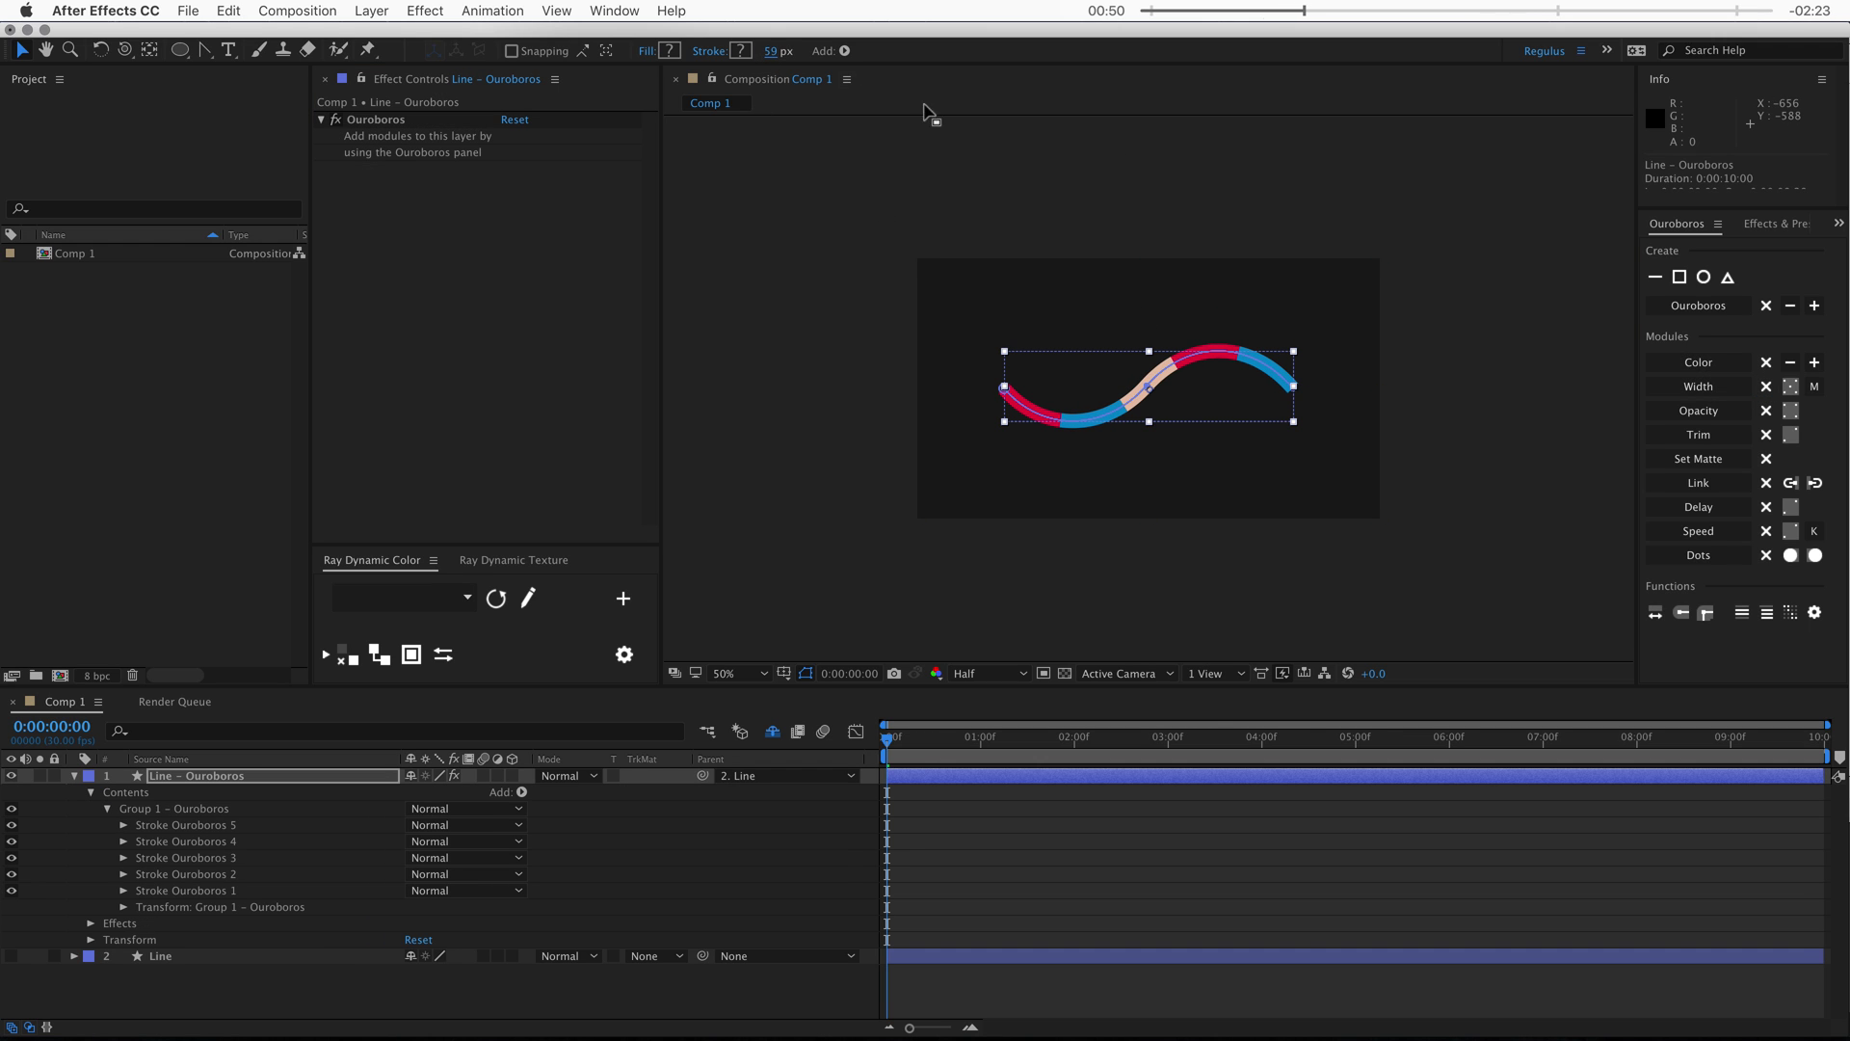
{"action": "left_click", "coordinate": [1699, 387]}
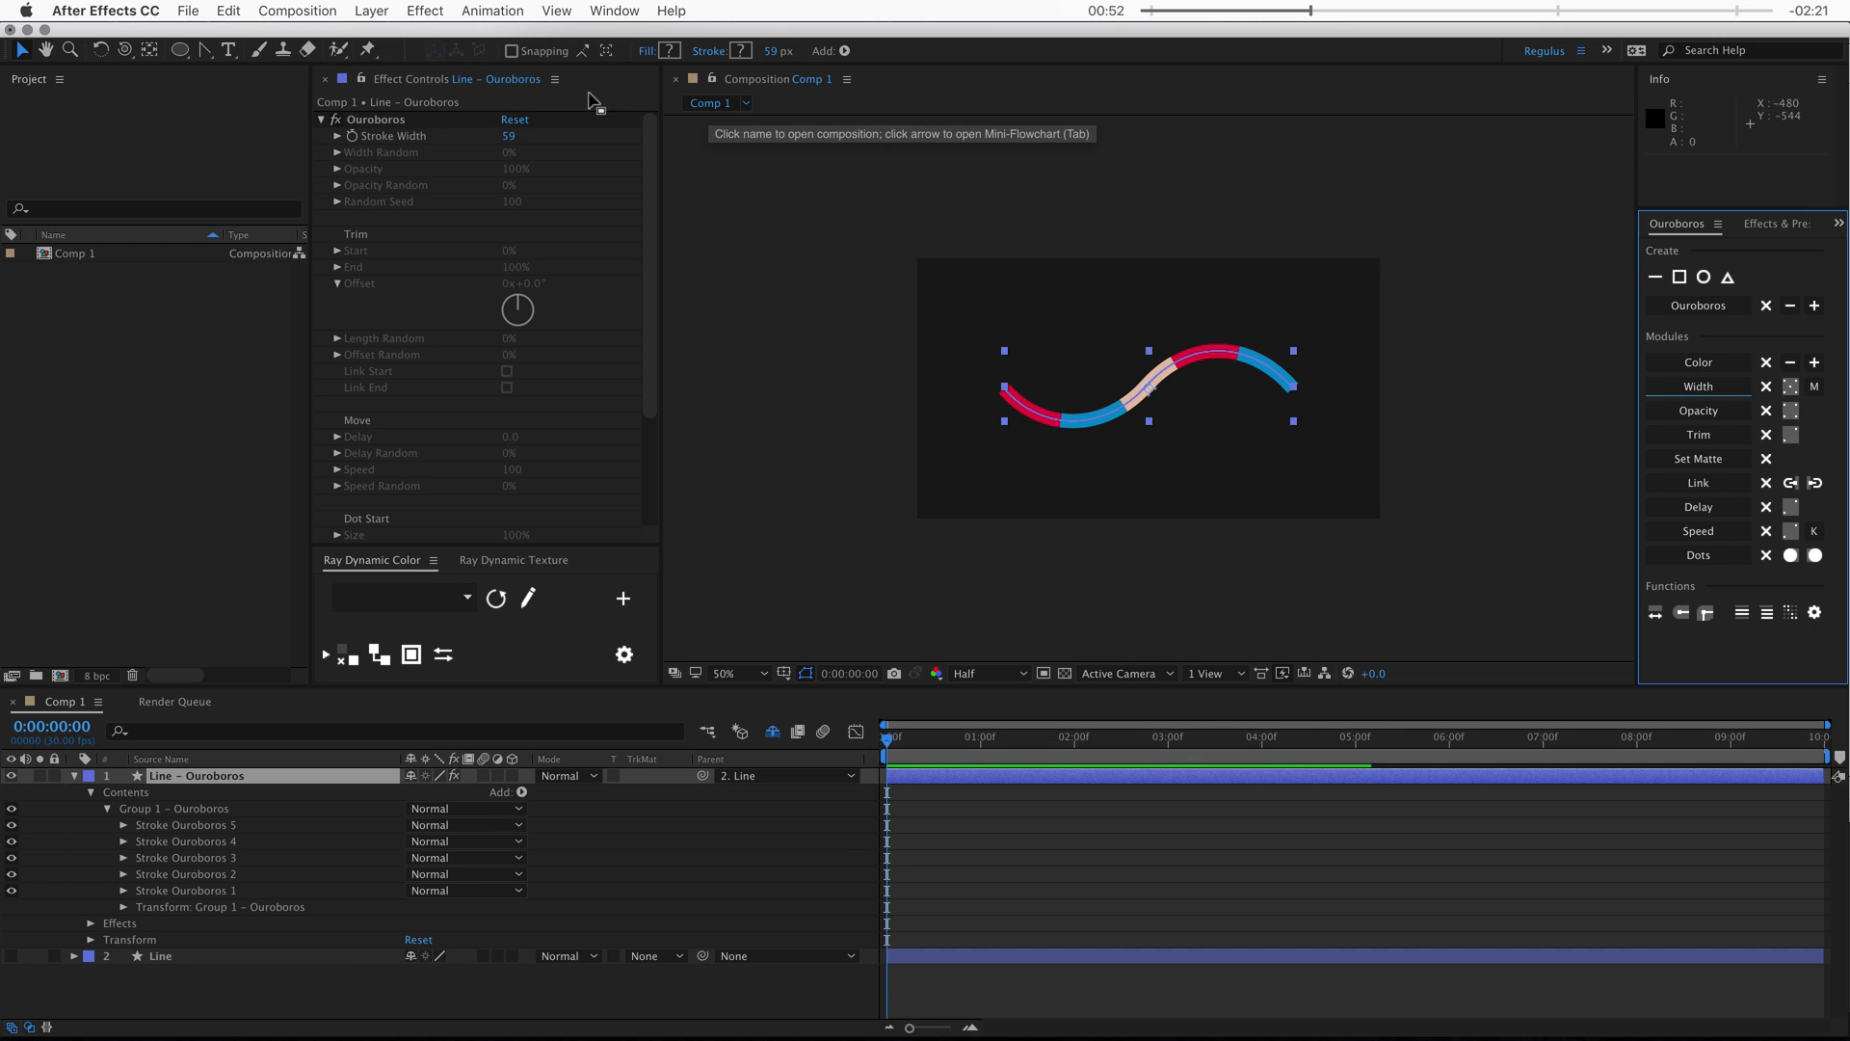
{"action": "left_click_drag", "start_coordinate": [508, 136], "coordinate": [575, 134]}
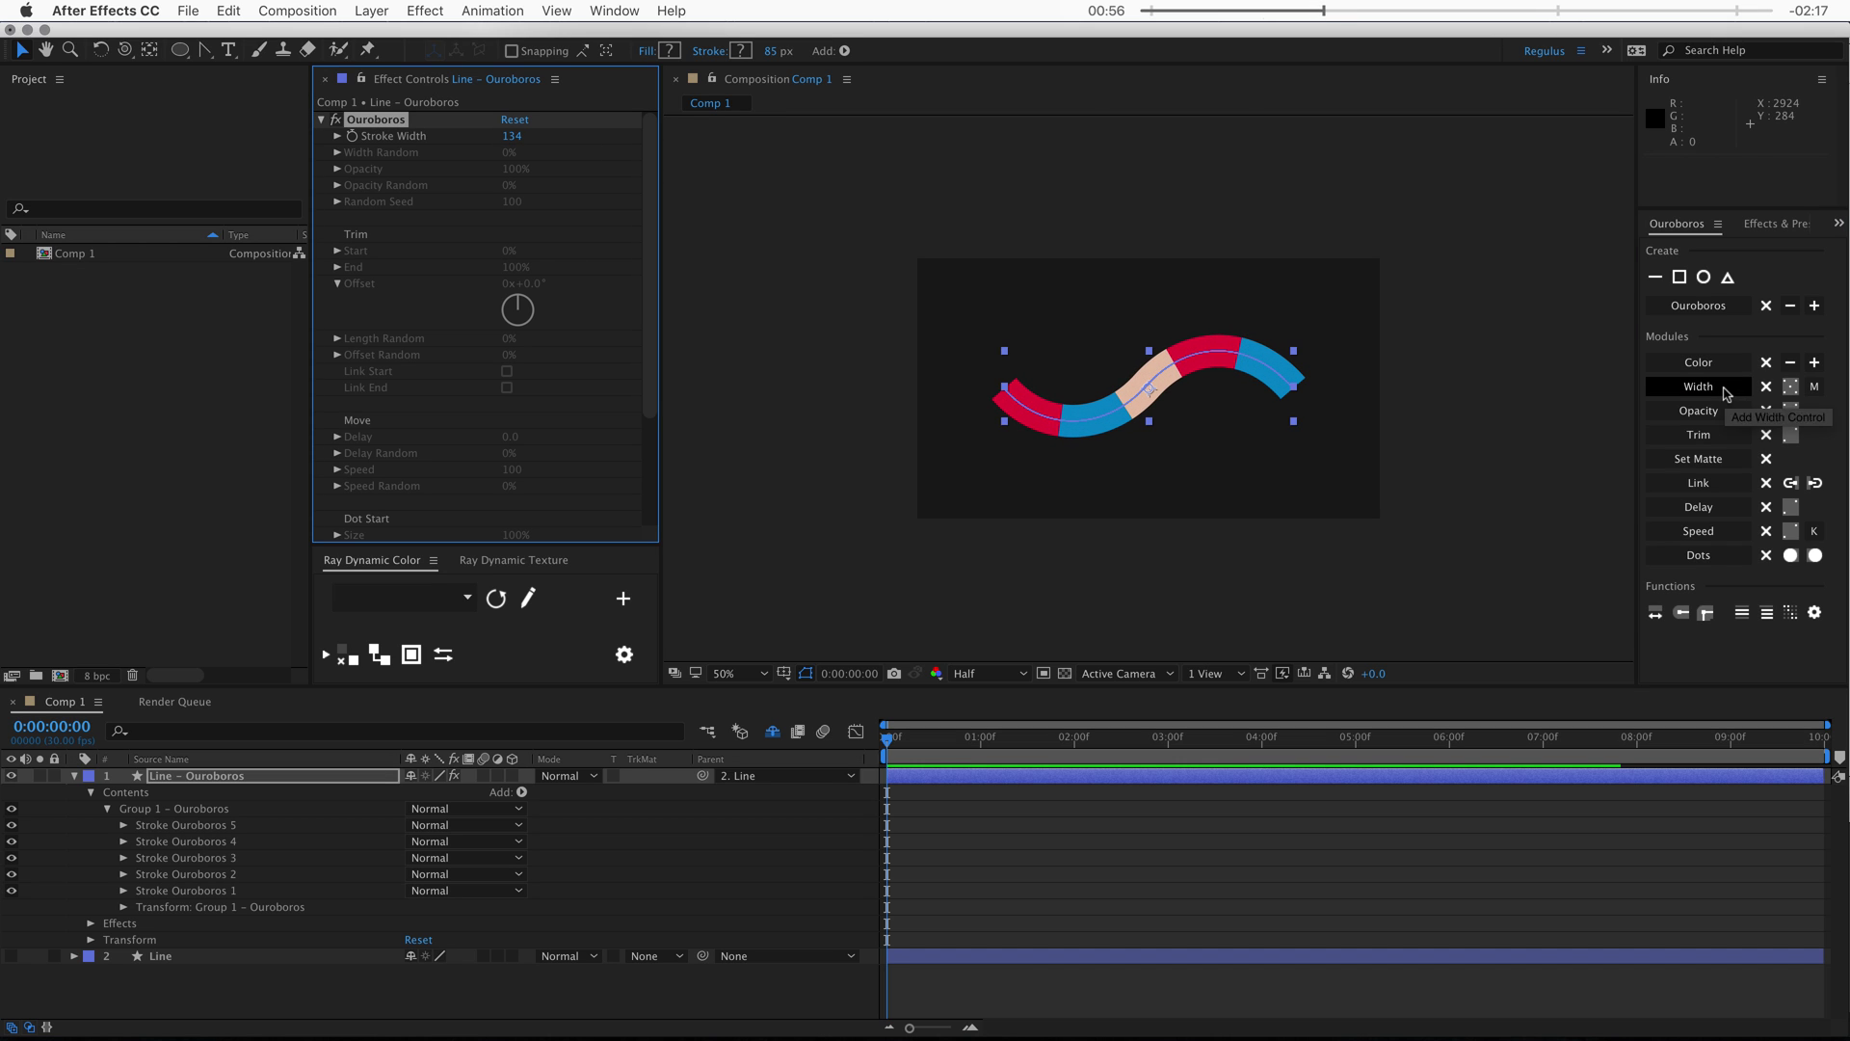
Enable Width Random on the Ouroboros line and set it to 80%
{"action": "left_click", "coordinate": [1791, 386]}
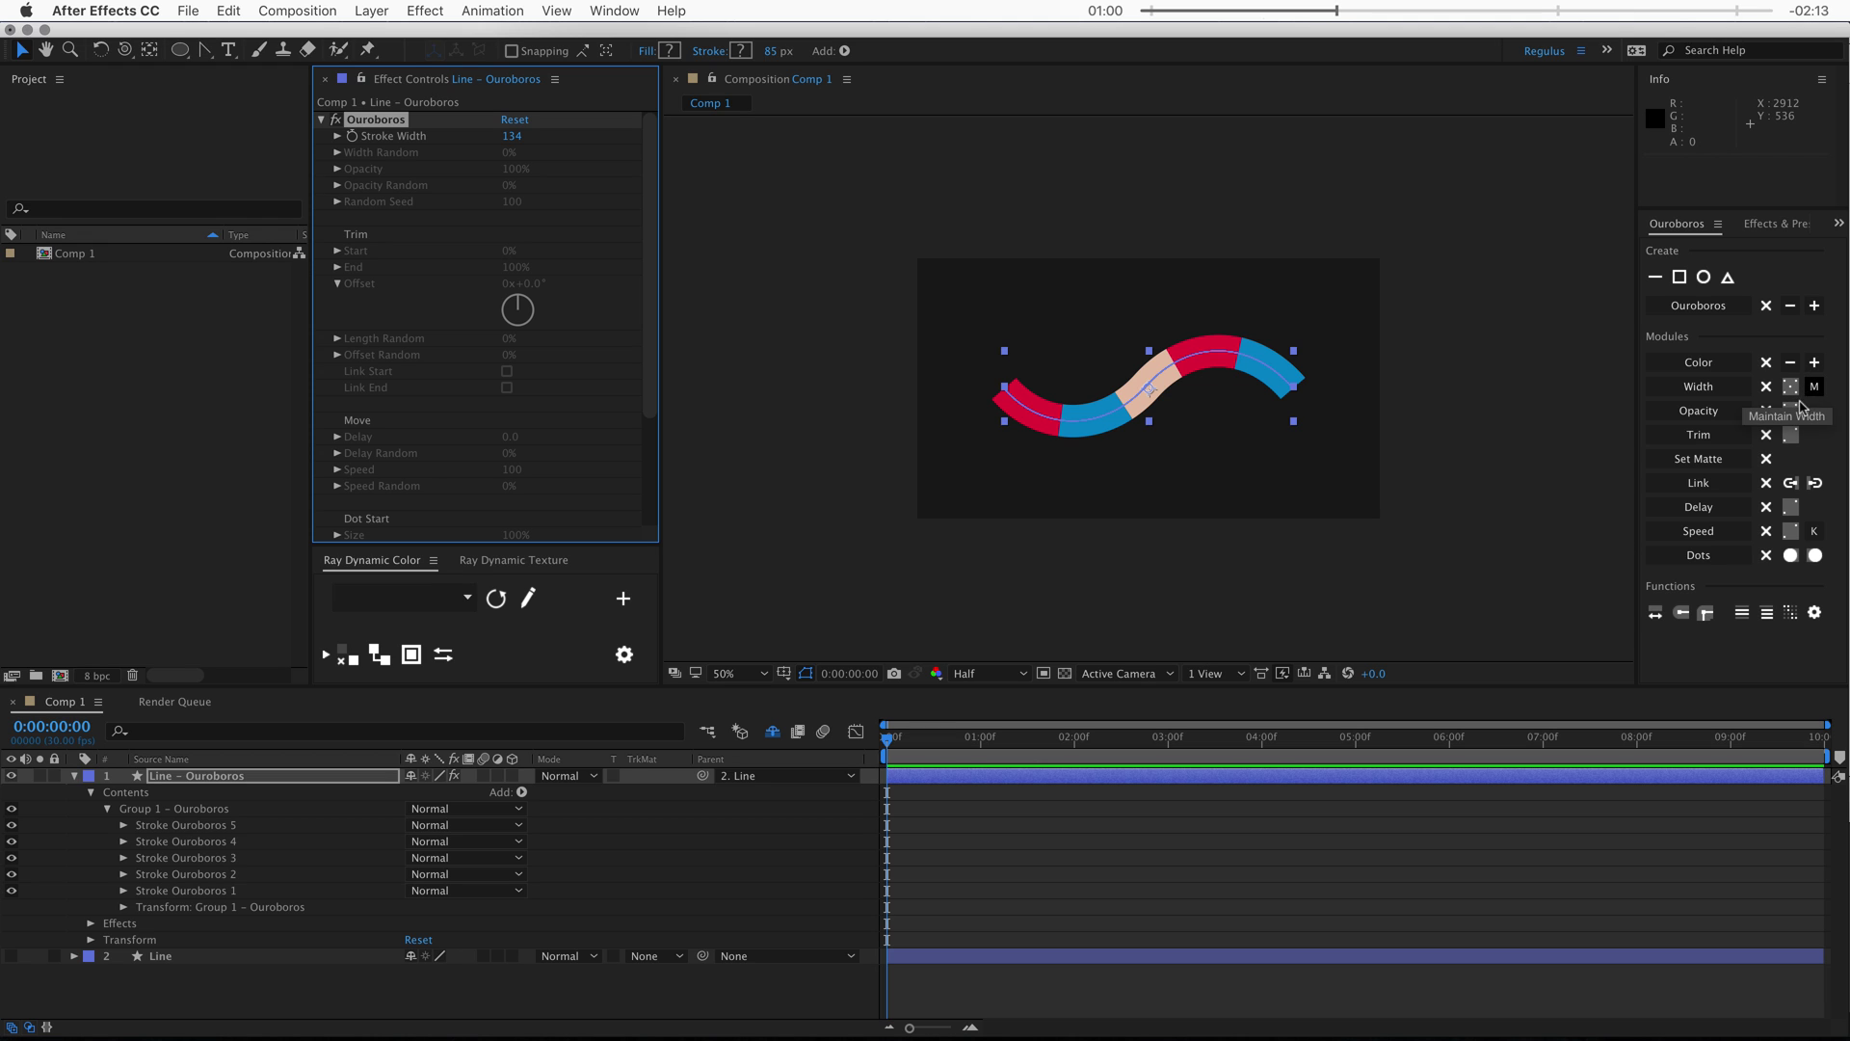
{"action": "left_click", "coordinate": [1813, 387]}
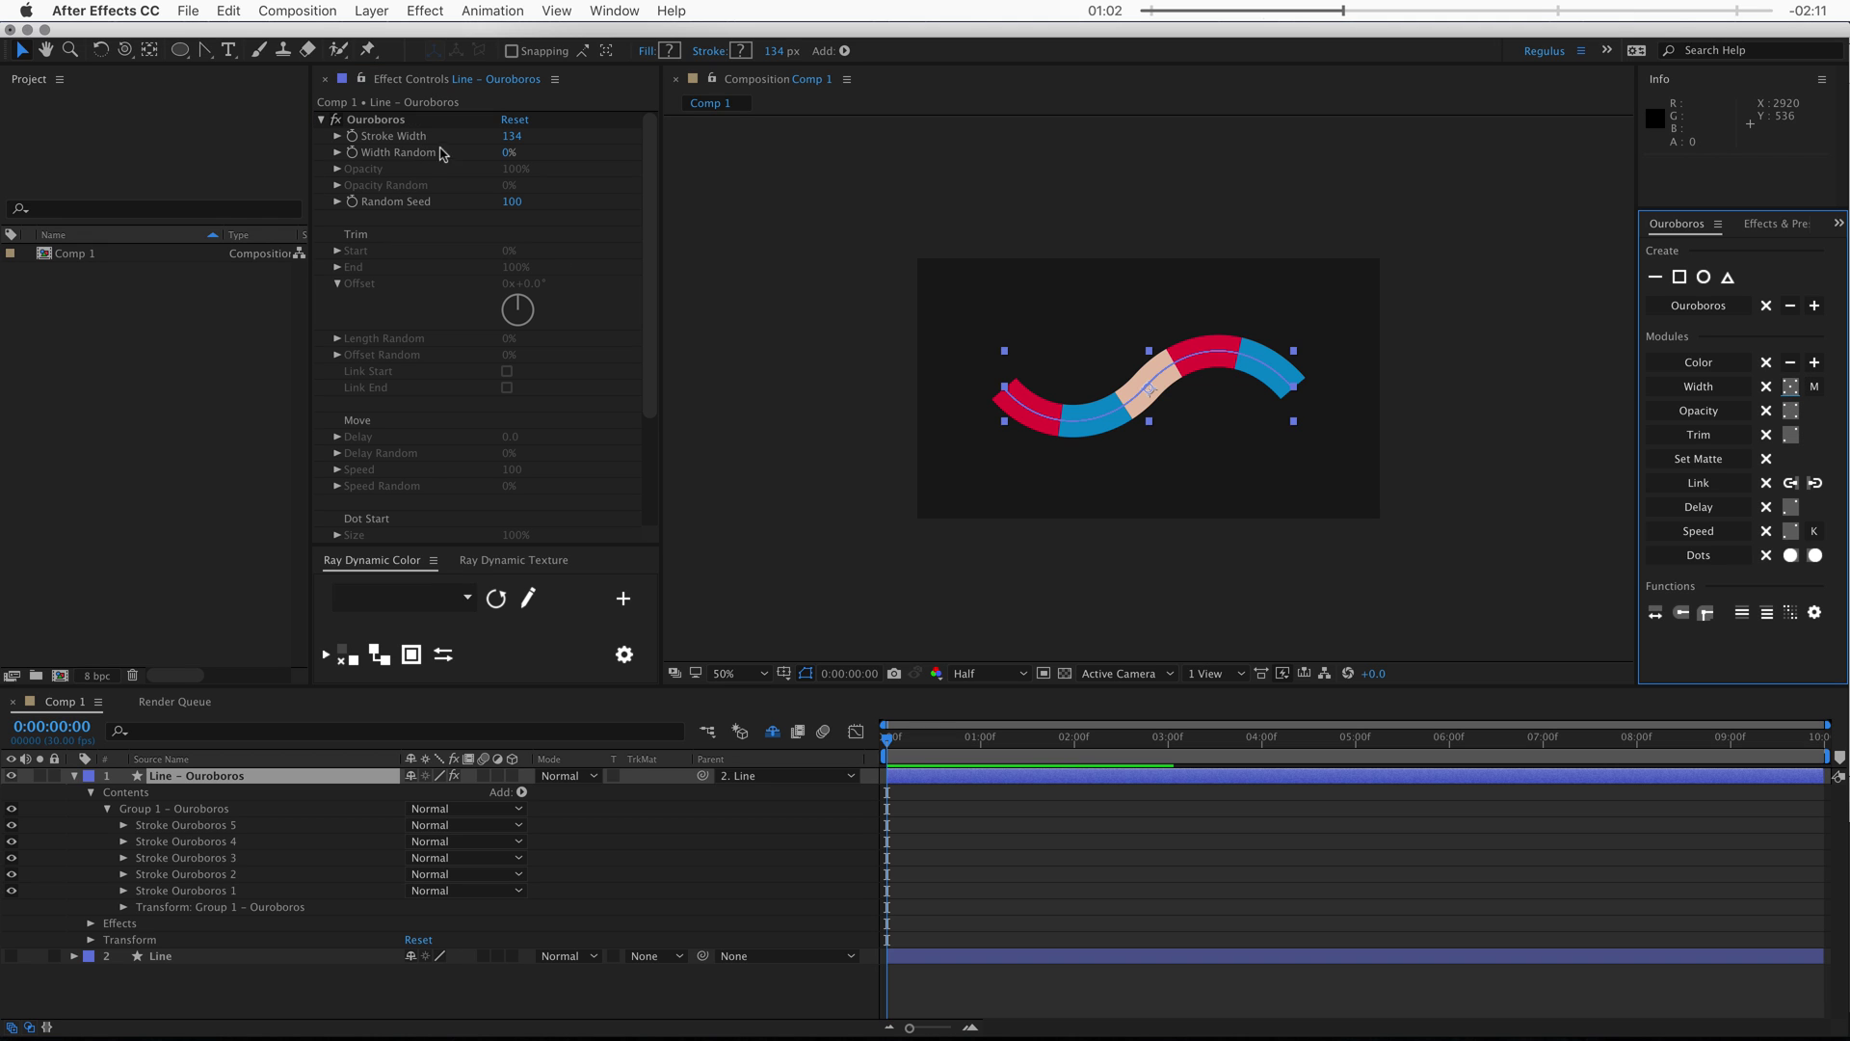
{"action": "left_click_drag", "start_coordinate": [507, 153], "coordinate": [597, 161]}
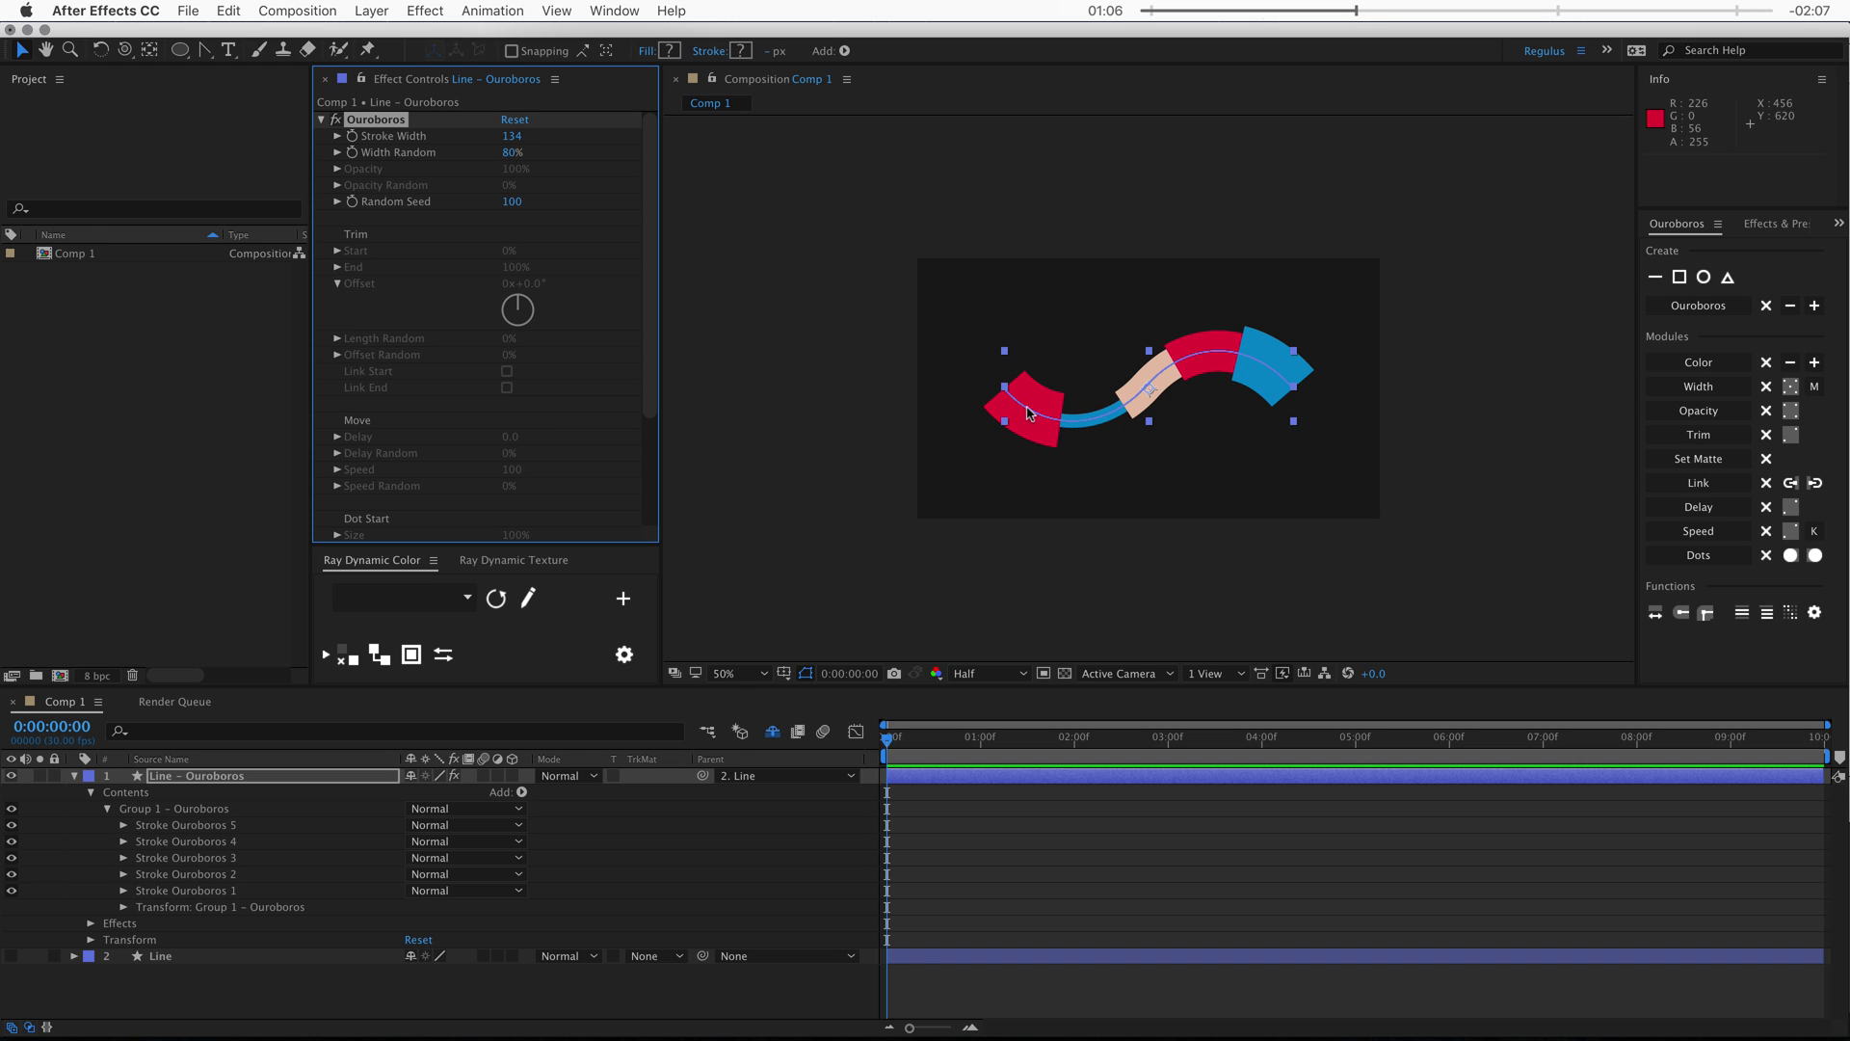
{"action": "key", "text": "super+z"}
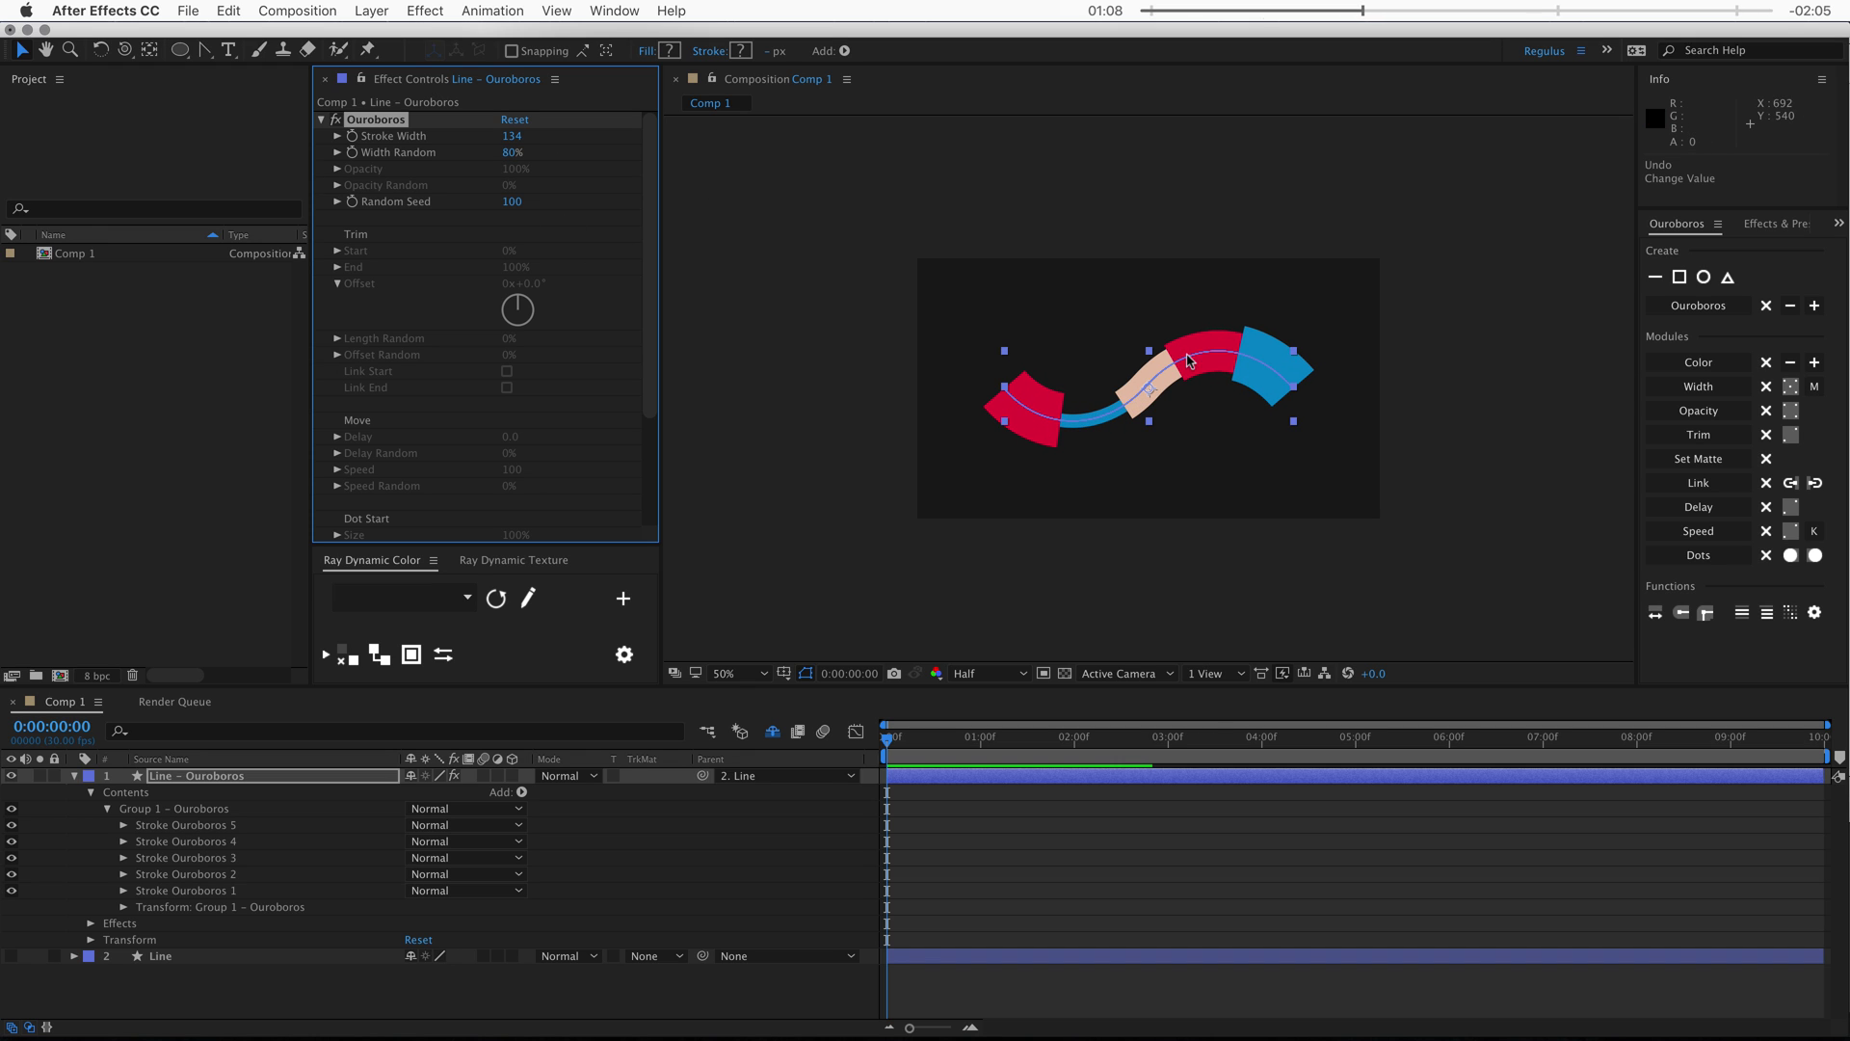
Reroll the random segment widths to Random Seed 6082
{"action": "left_click", "coordinate": [1792, 614]}
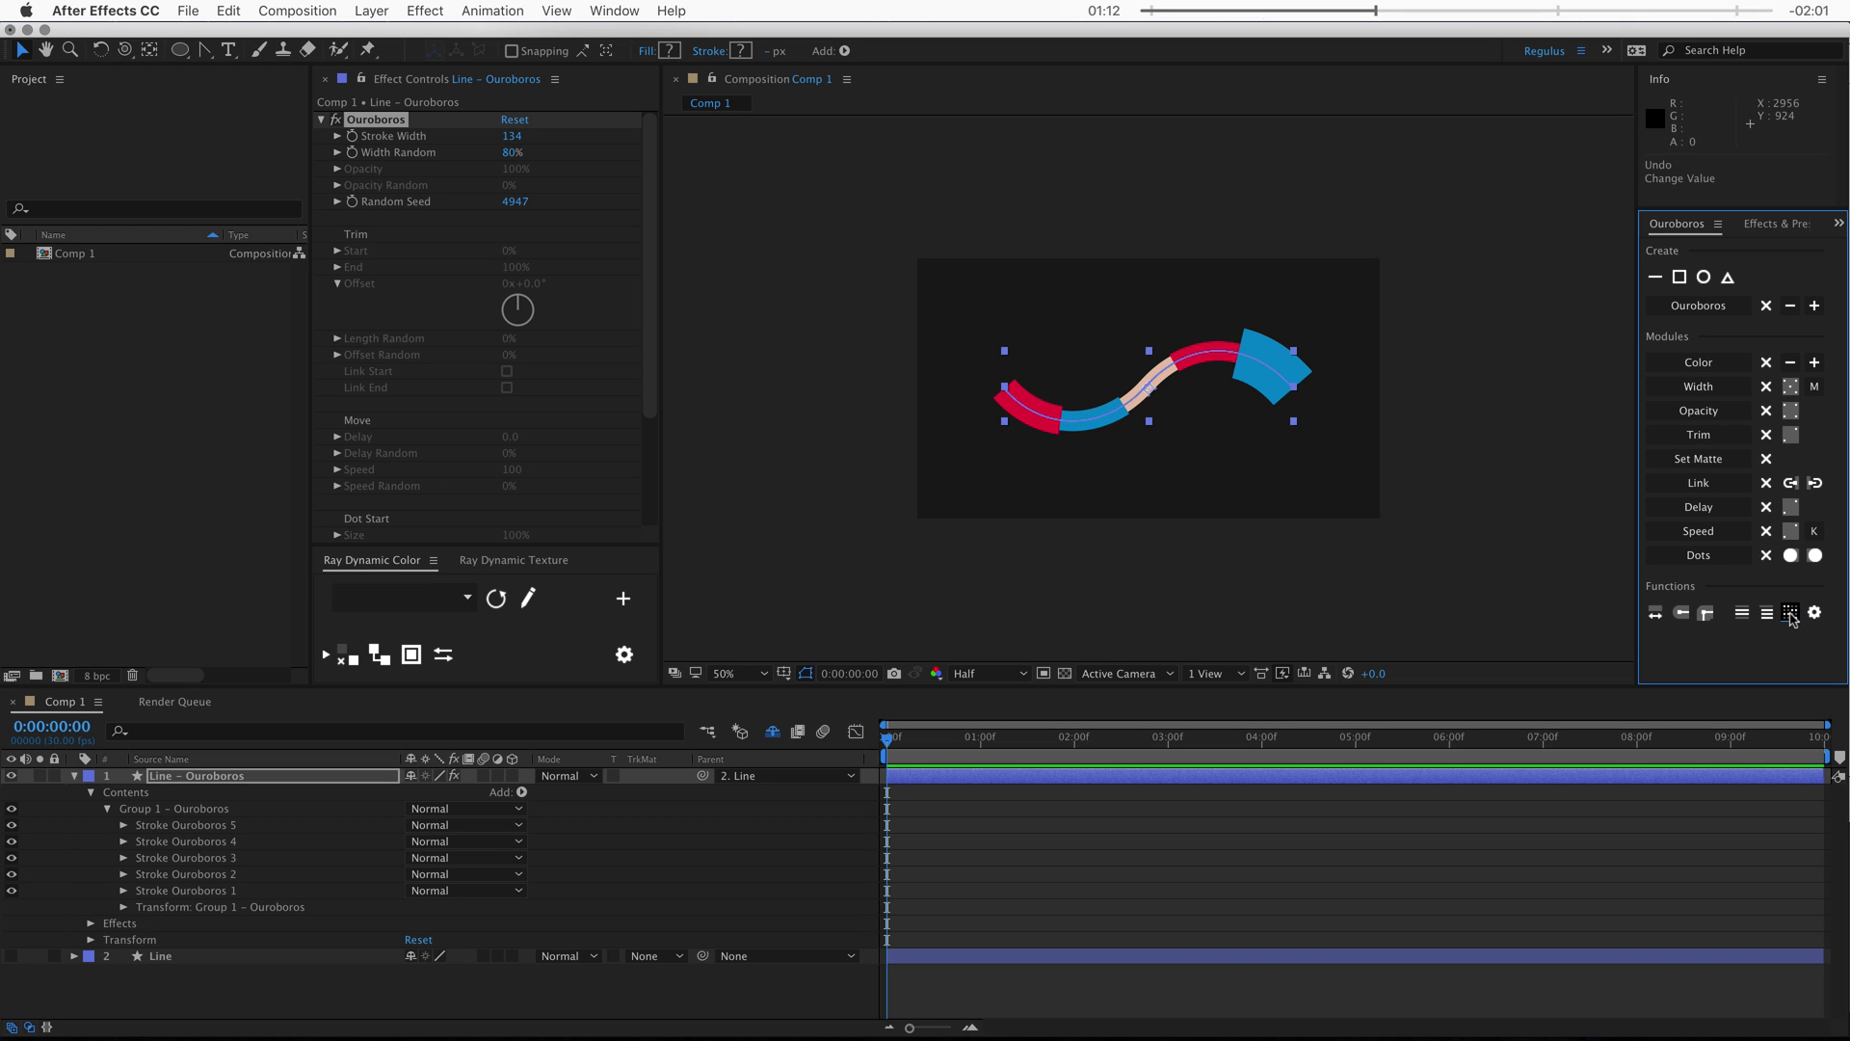
{"action": "left_click", "coordinate": [1791, 614]}
{"action": "left_click", "coordinate": [1791, 614]}
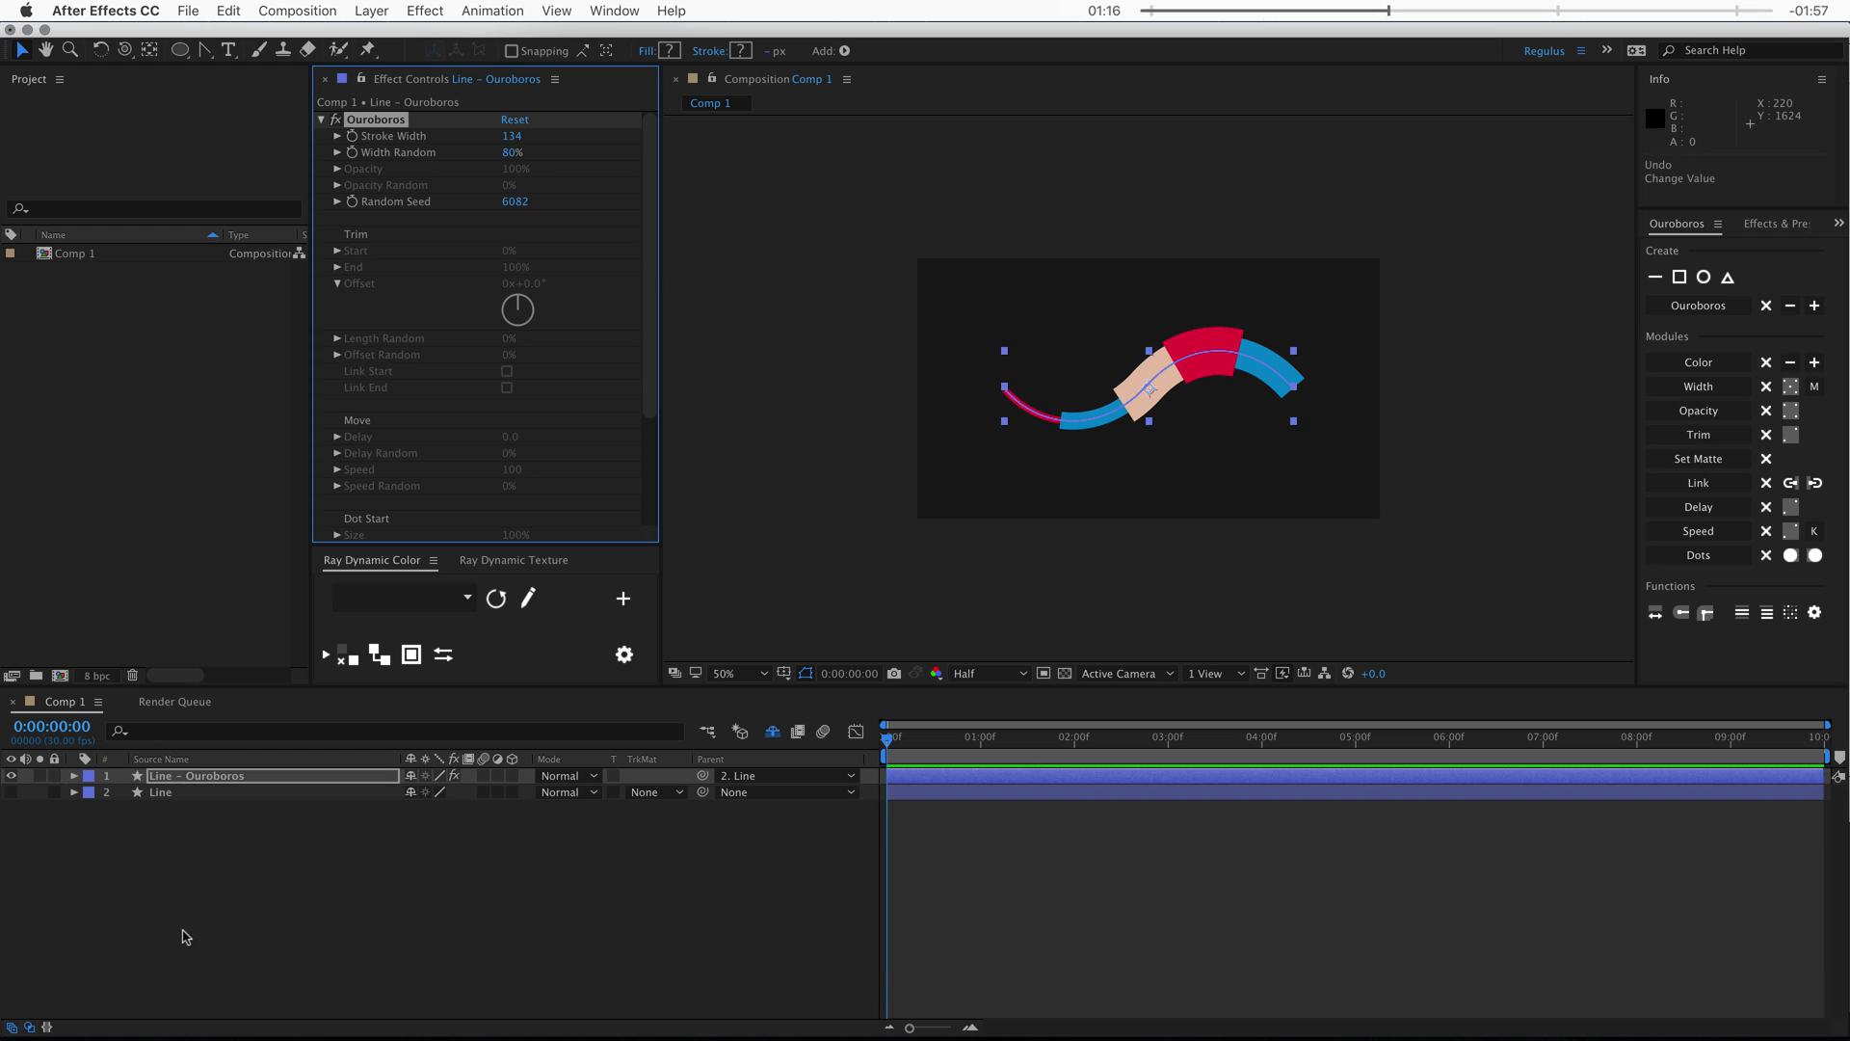
Hide the Line Ouroboros layer, then make a 600-diameter circle into an Ouroboros ring with an extra stroke
{"action": "left_click", "coordinate": [186, 936]}
{"action": "left_click", "coordinate": [11, 776]}
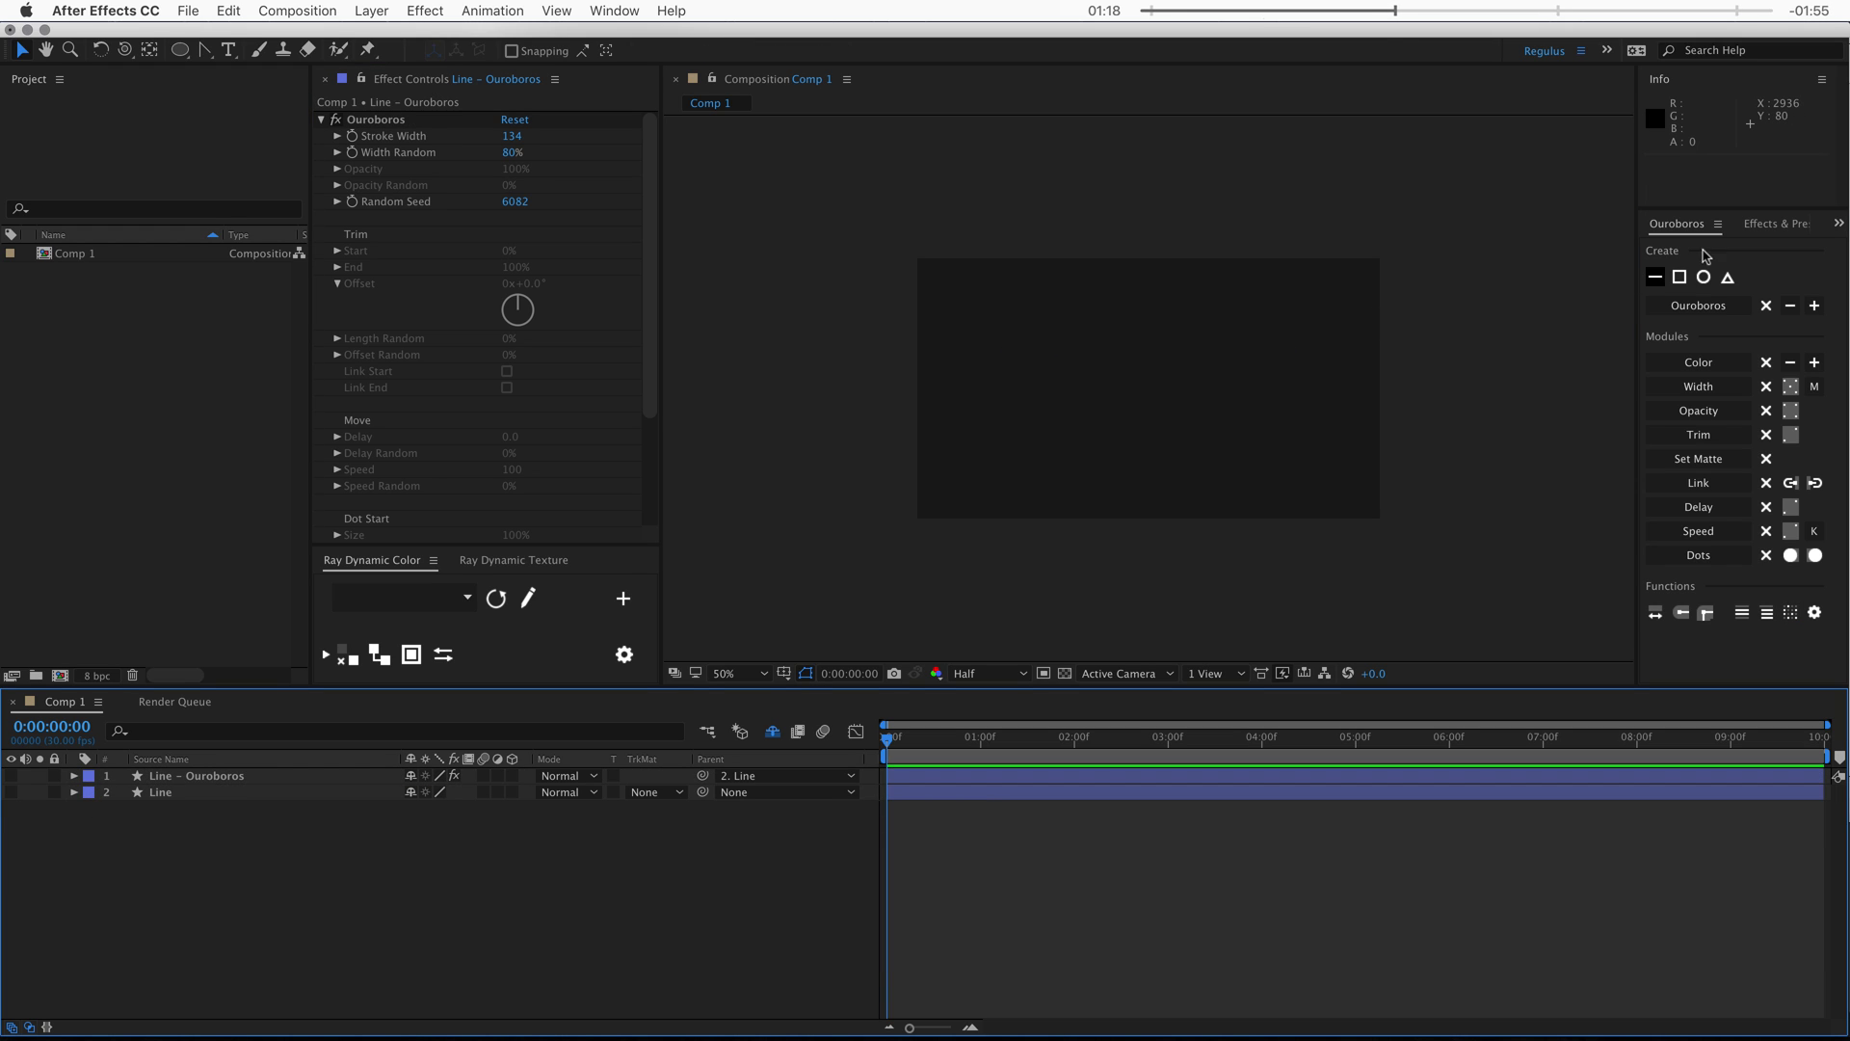
{"action": "left_click", "coordinate": [1704, 277]}
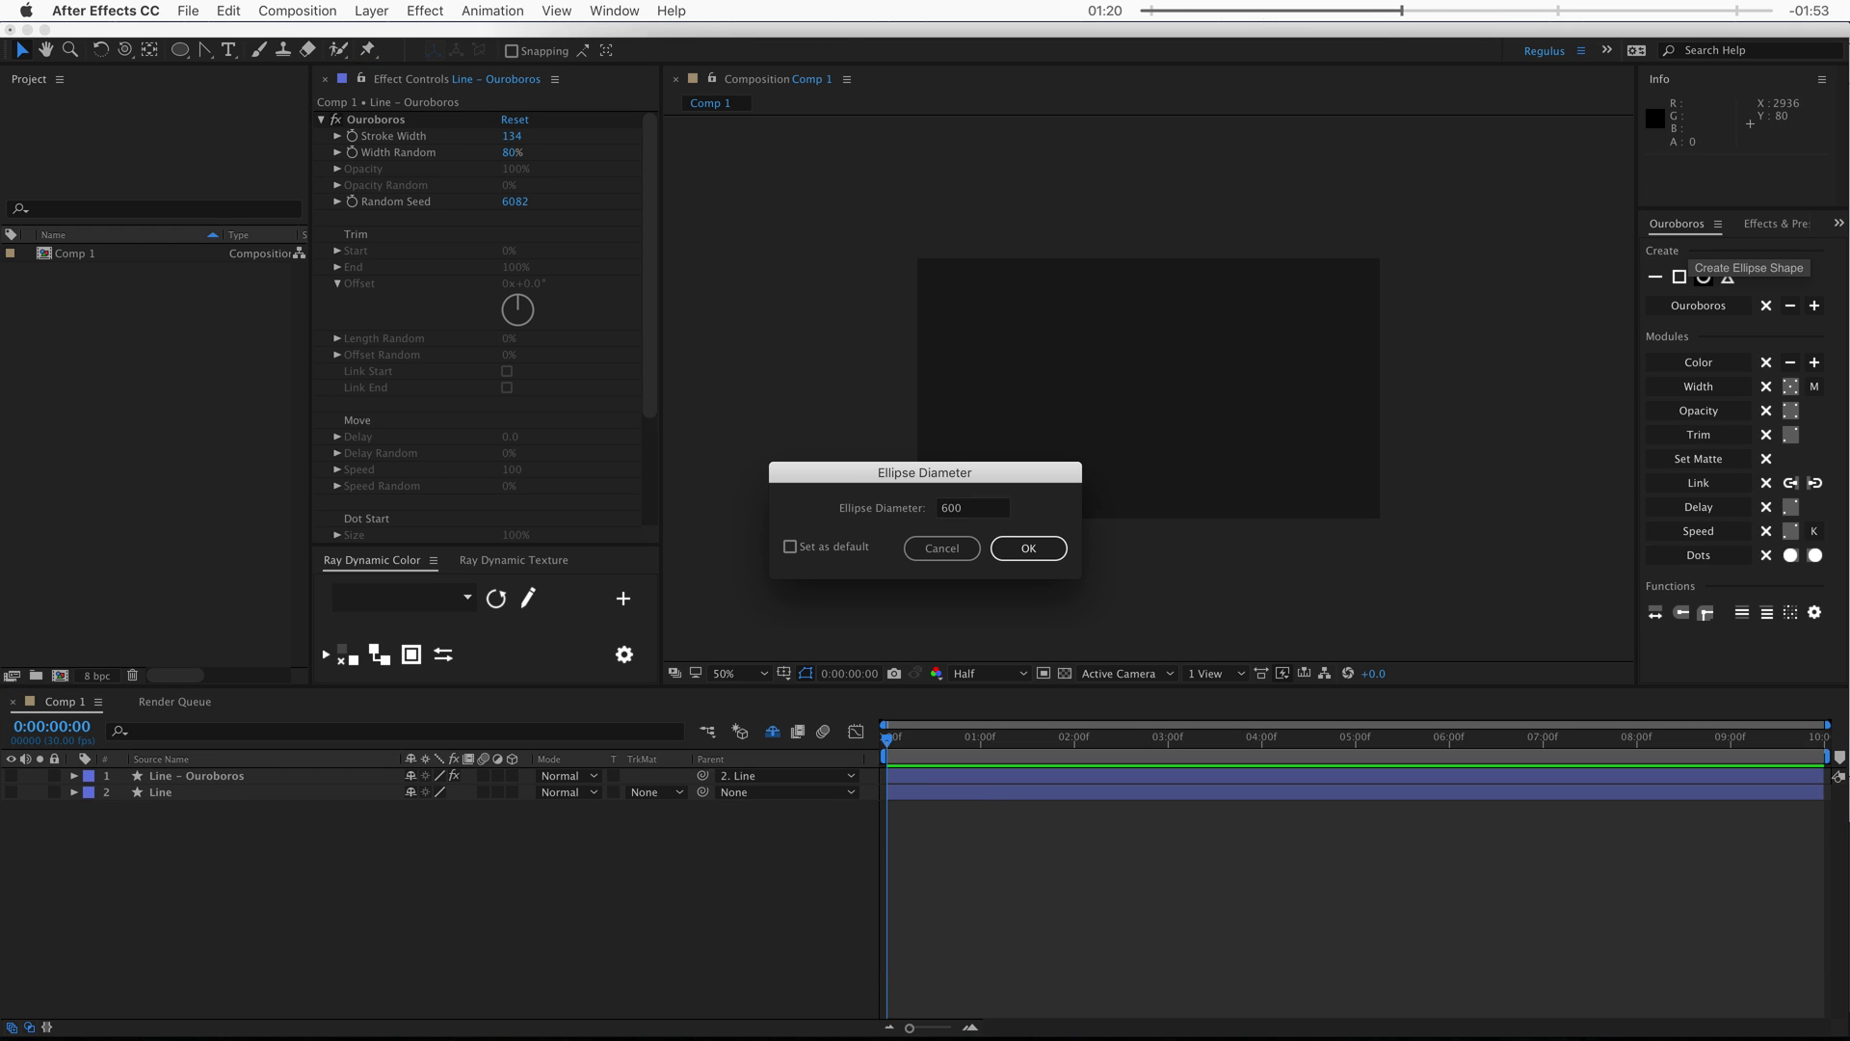
{"action": "key", "text": "Return"}
{"action": "left_click", "coordinate": [1703, 307]}
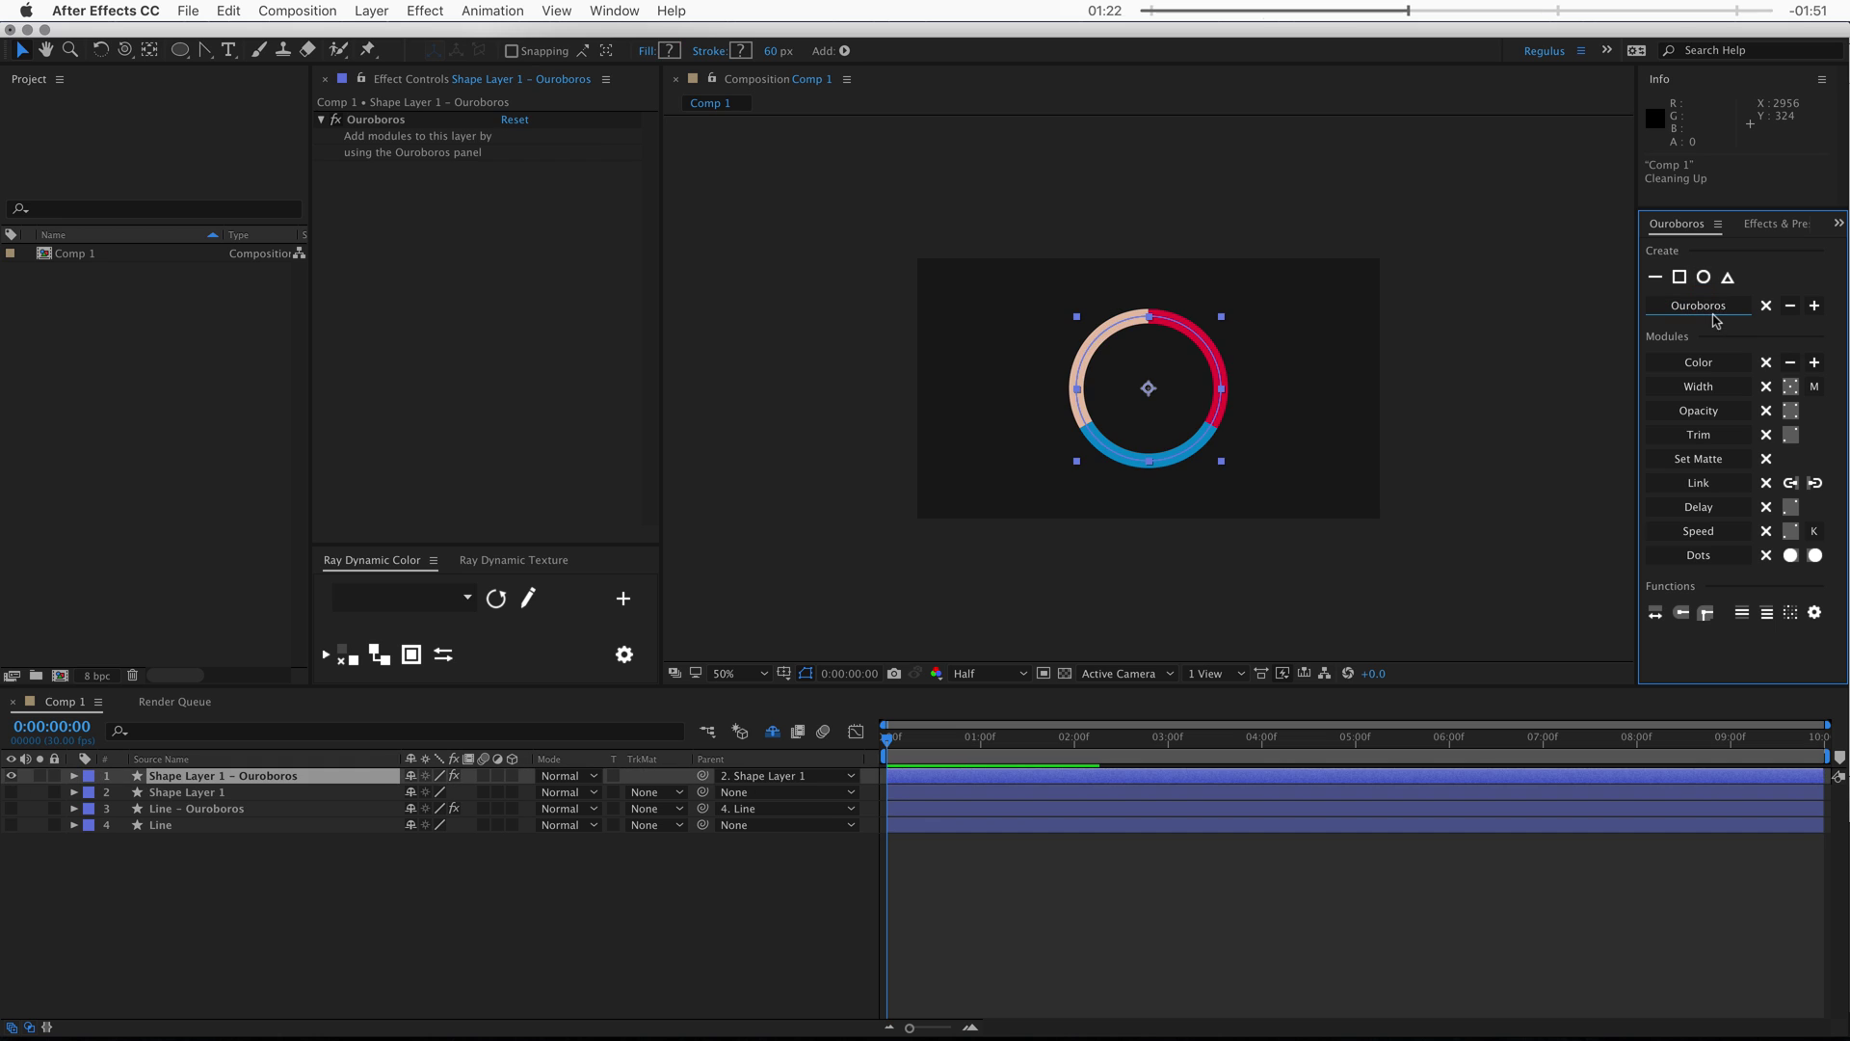
{"action": "left_click", "coordinate": [1811, 307]}
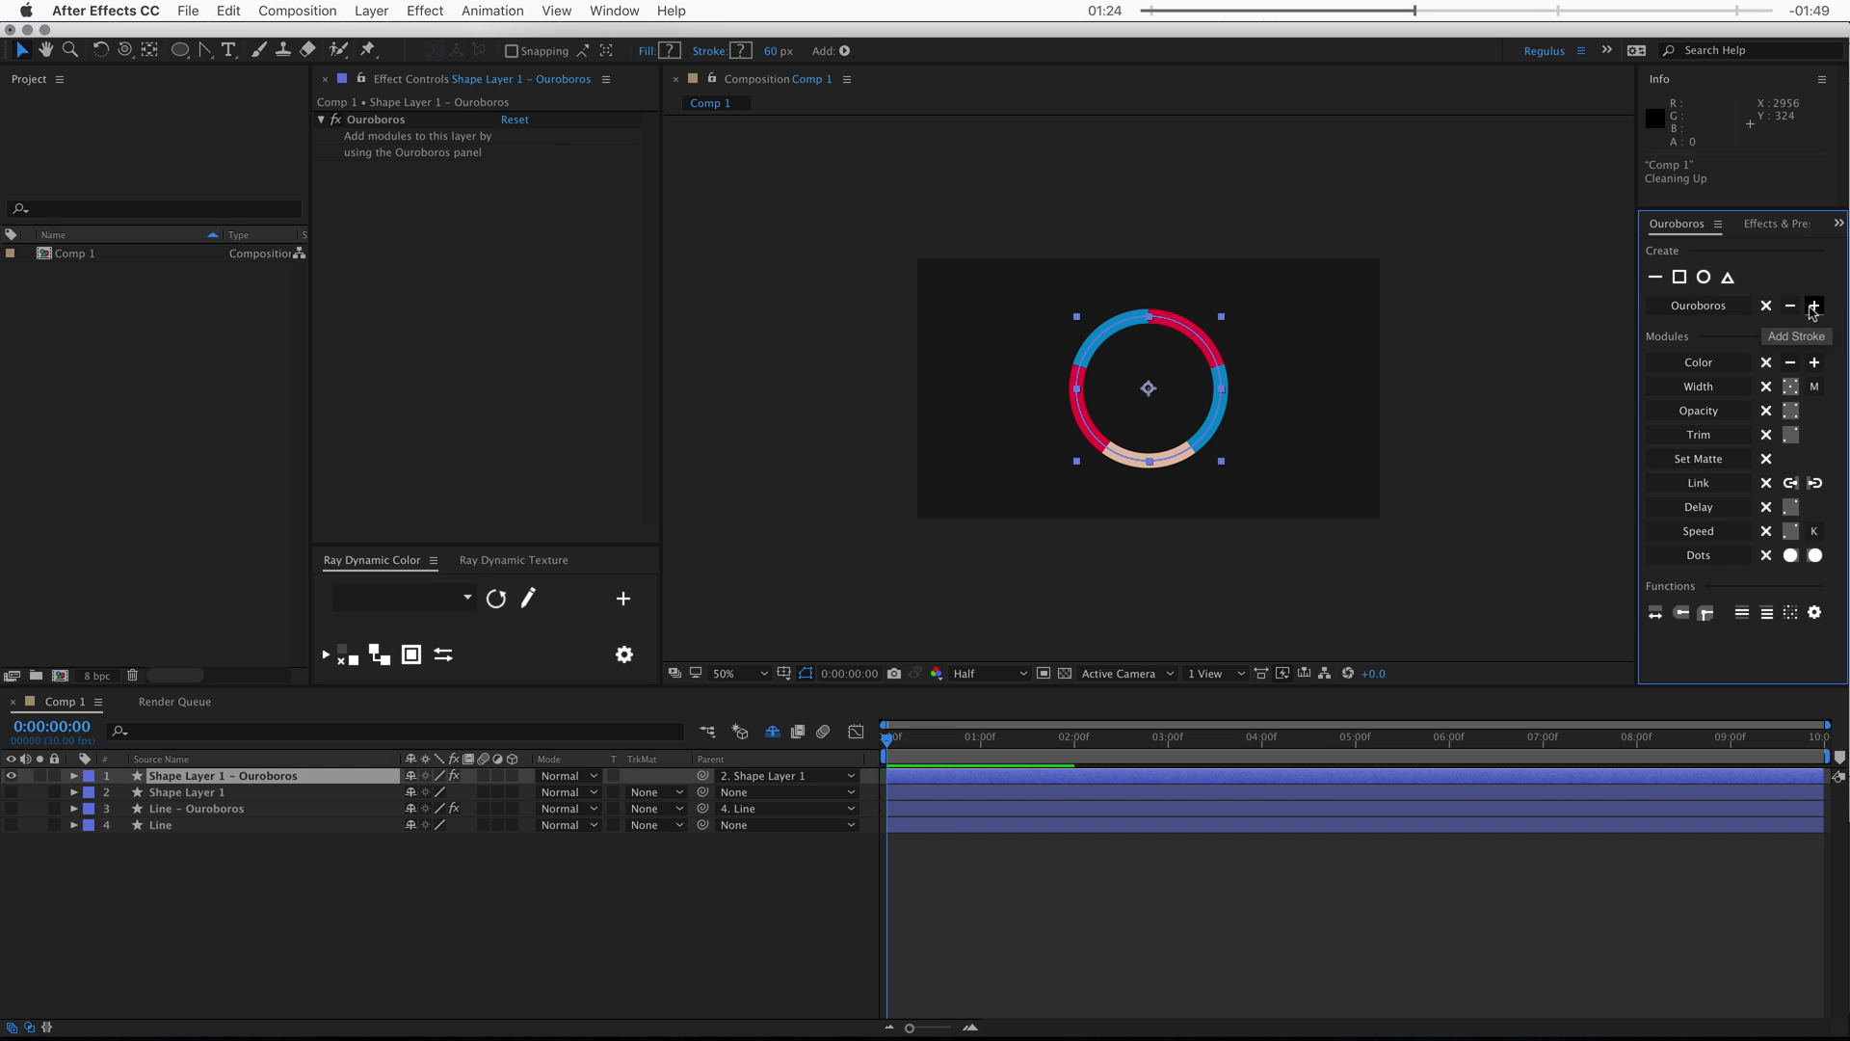
Enter 50% as Shape Layer 1's Scale, then select its Ouroboros layer
{"action": "left_click", "coordinate": [245, 792]}
{"action": "key", "text": "s"}
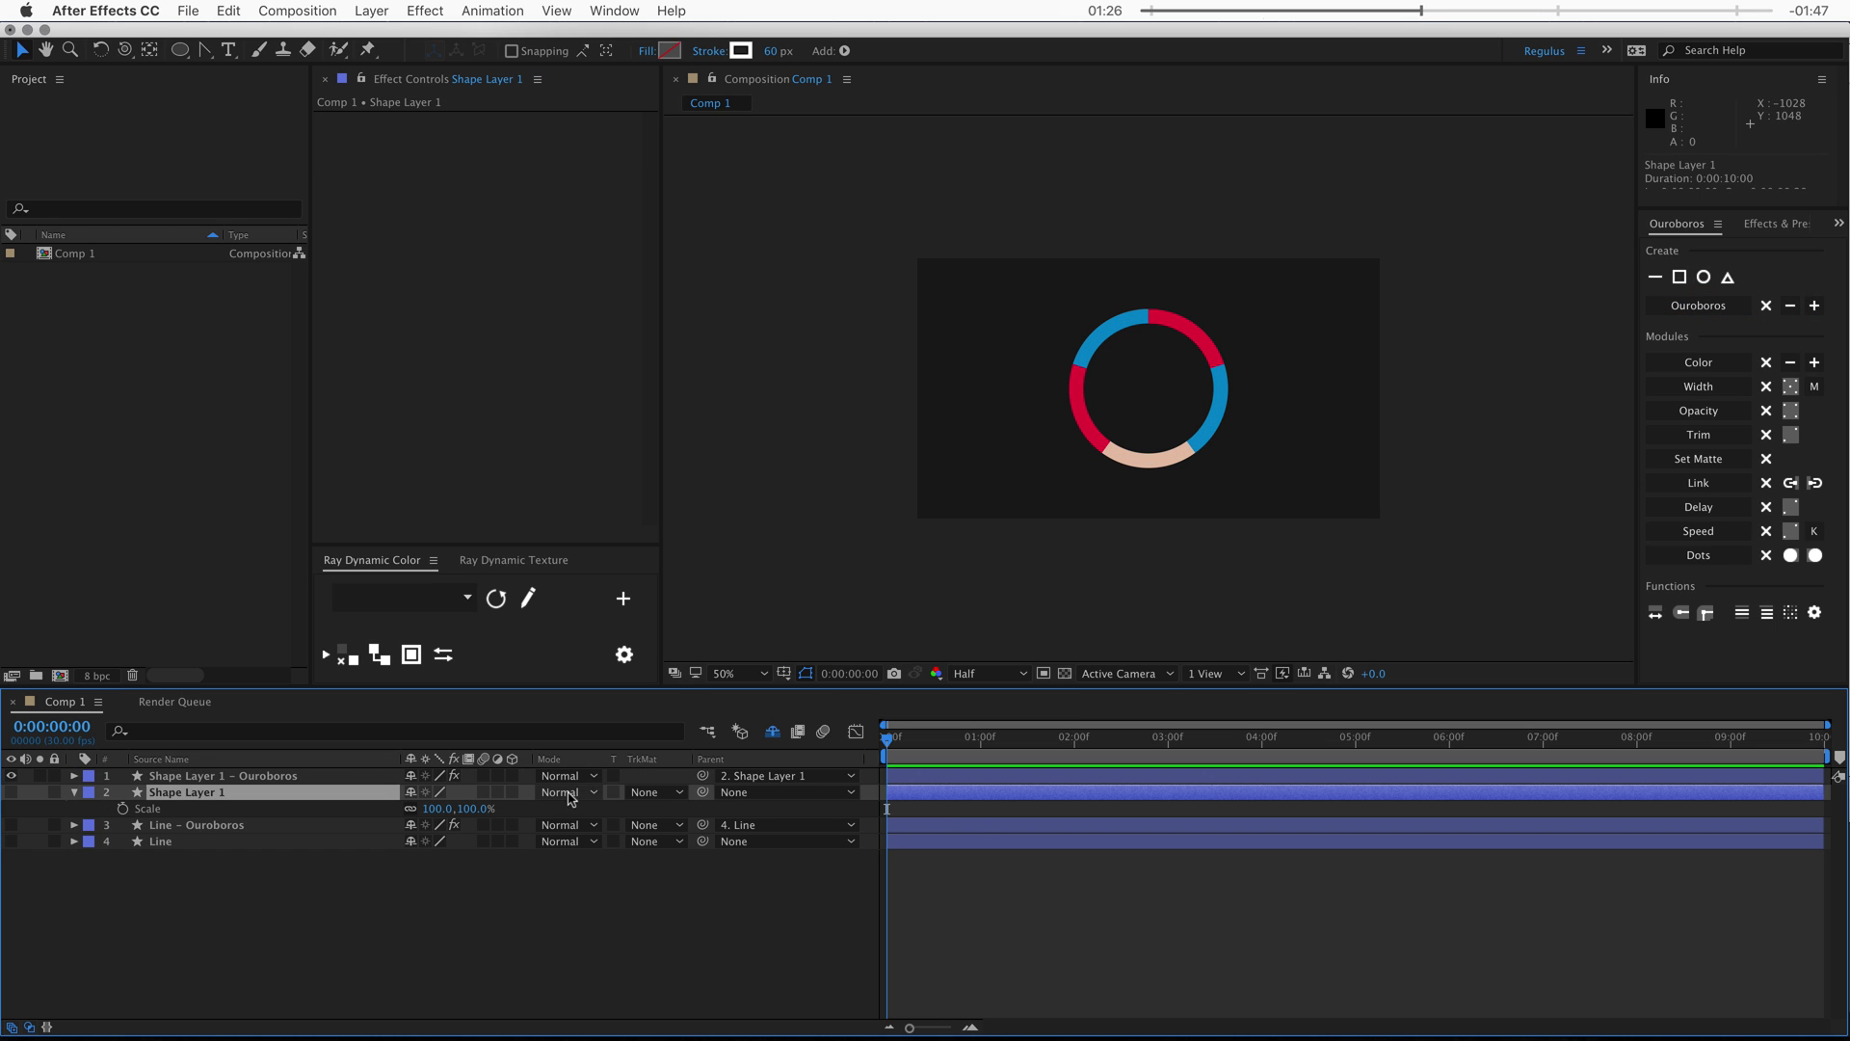
{"action": "left_click_drag", "start_coordinate": [487, 812], "coordinate": [495, 855]}
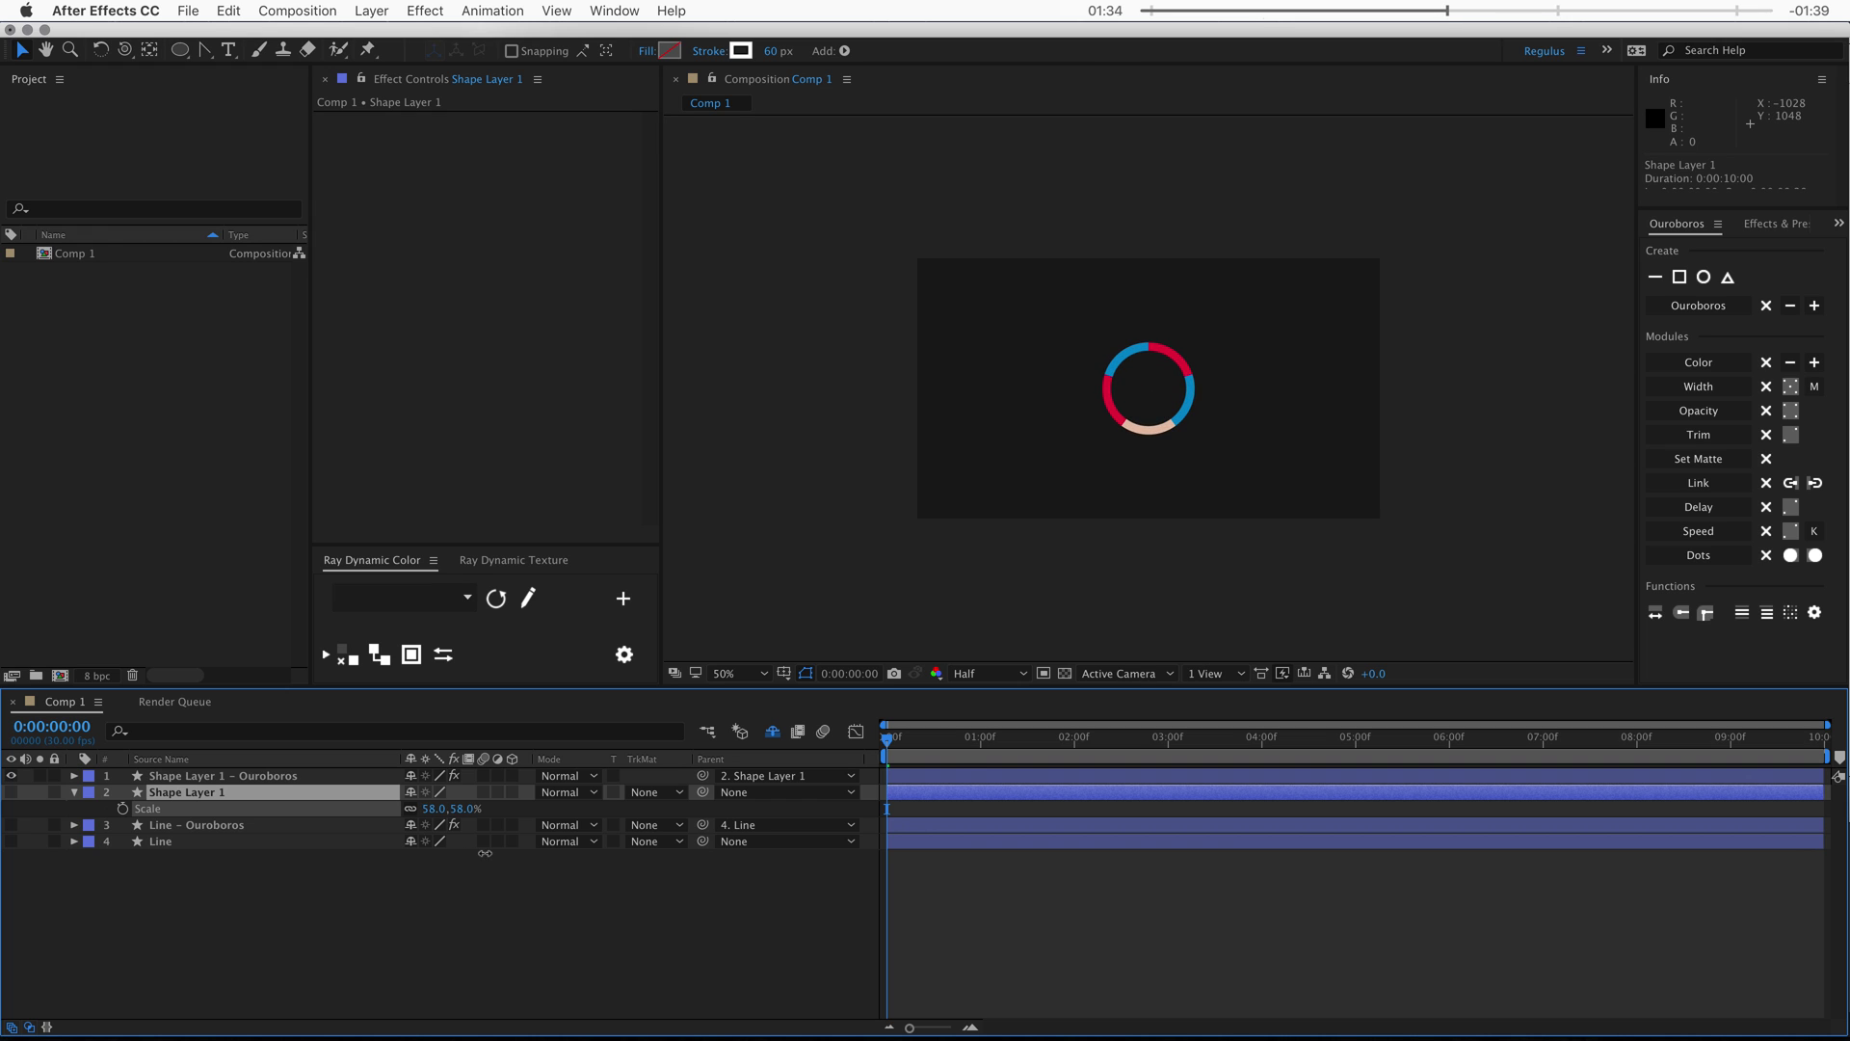
{"action": "key", "text": "super+z"}
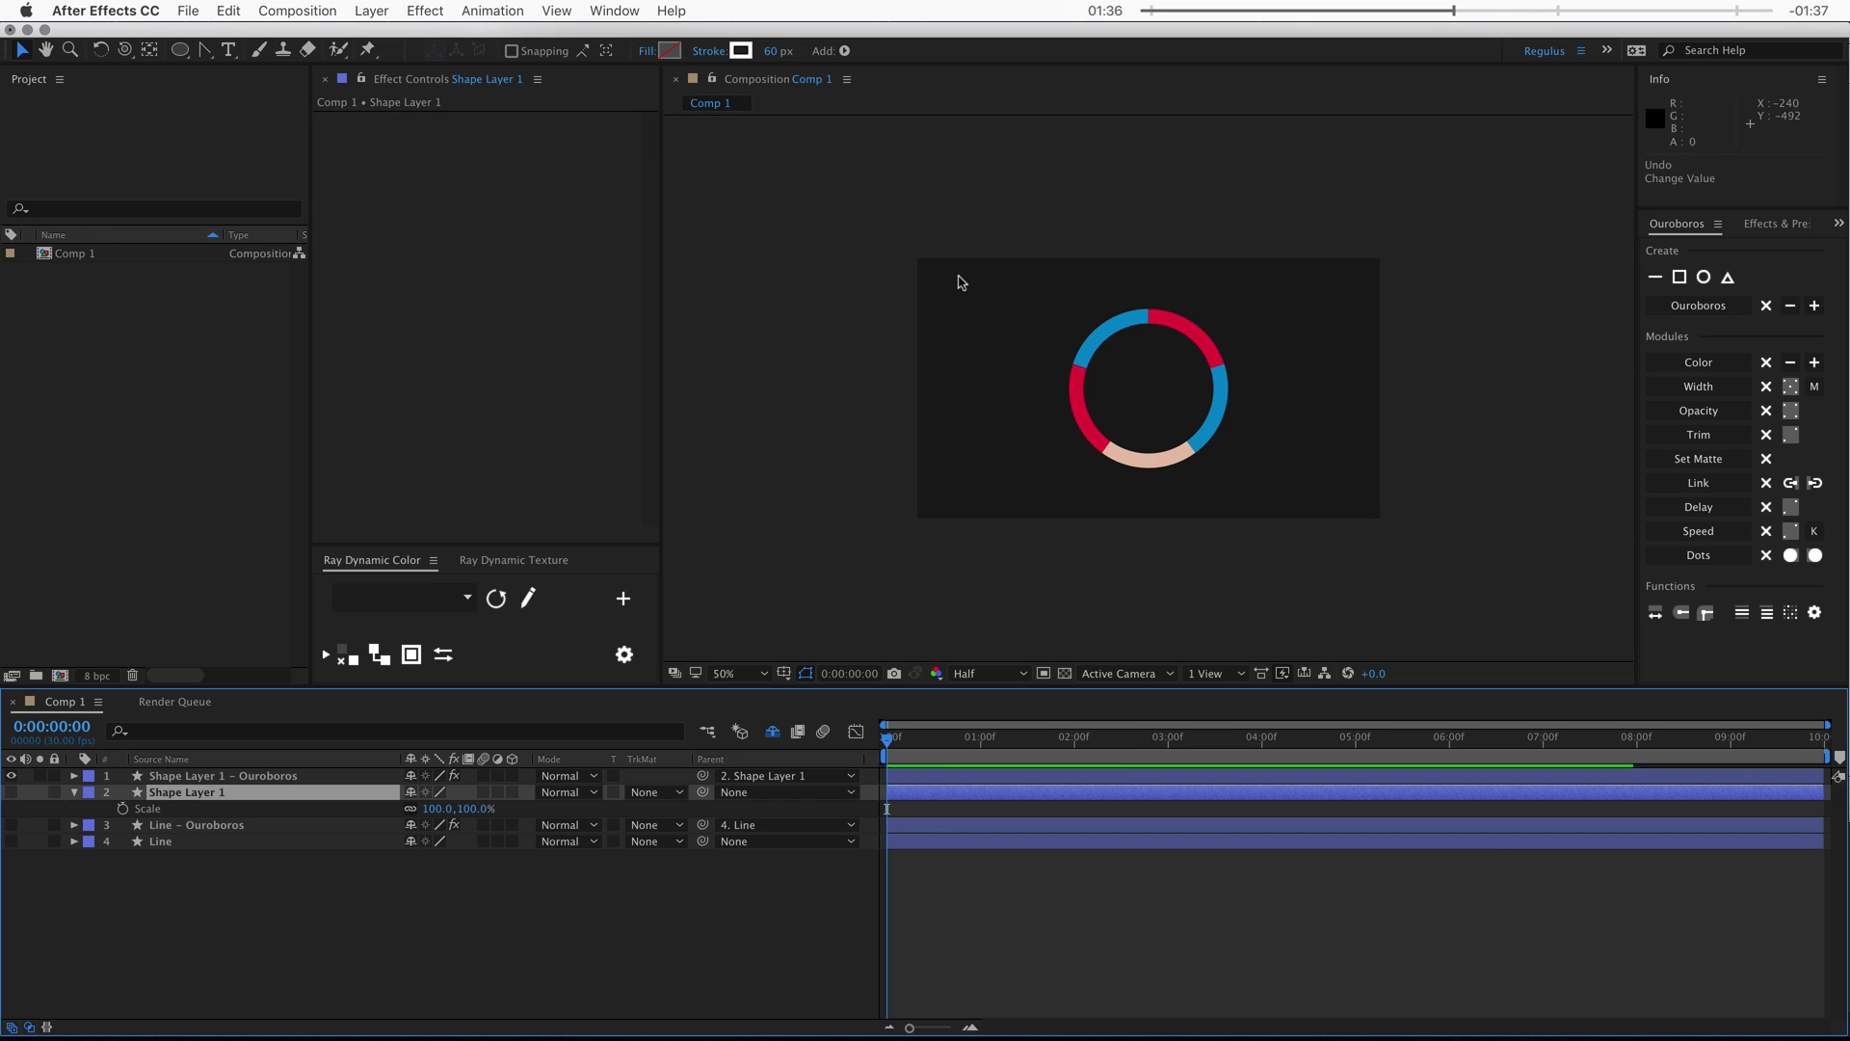
{"action": "left_click", "coordinate": [472, 809]}
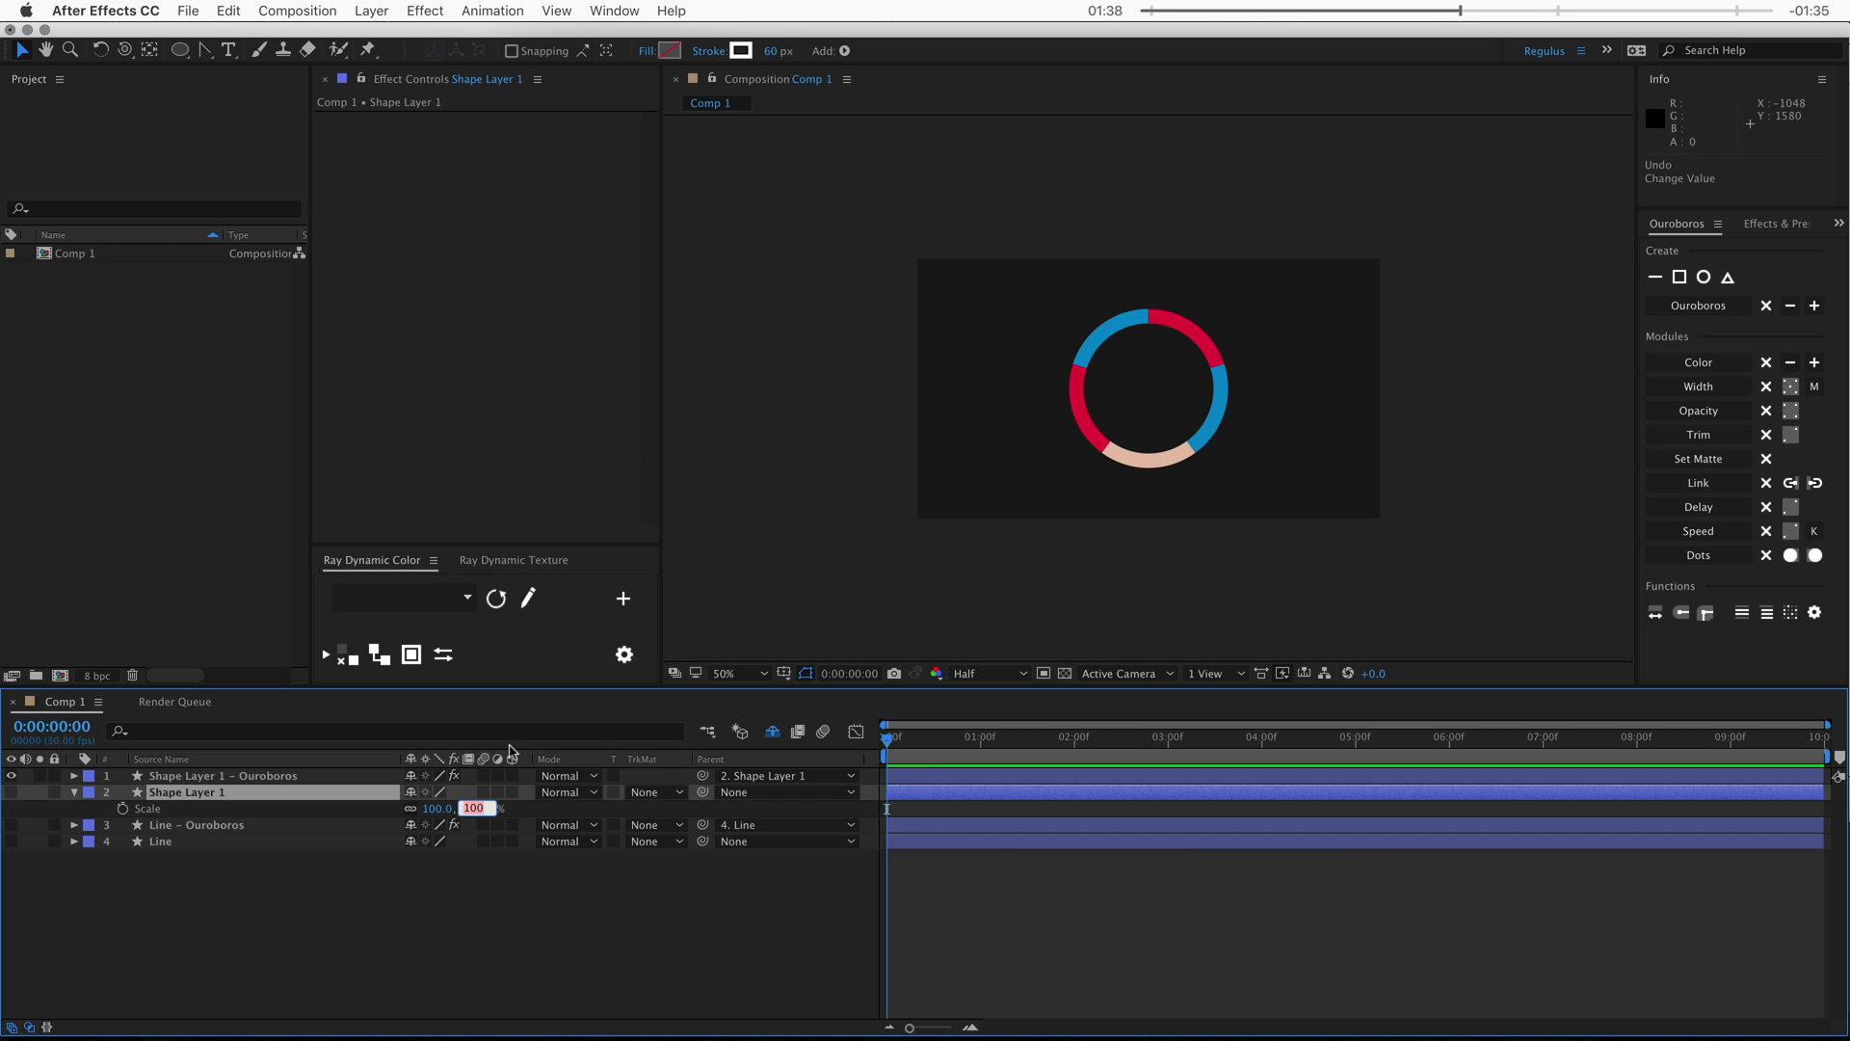
{"action": "type", "text": "50"}
{"action": "key", "text": "Return"}
{"action": "left_click", "coordinate": [1109, 395]}
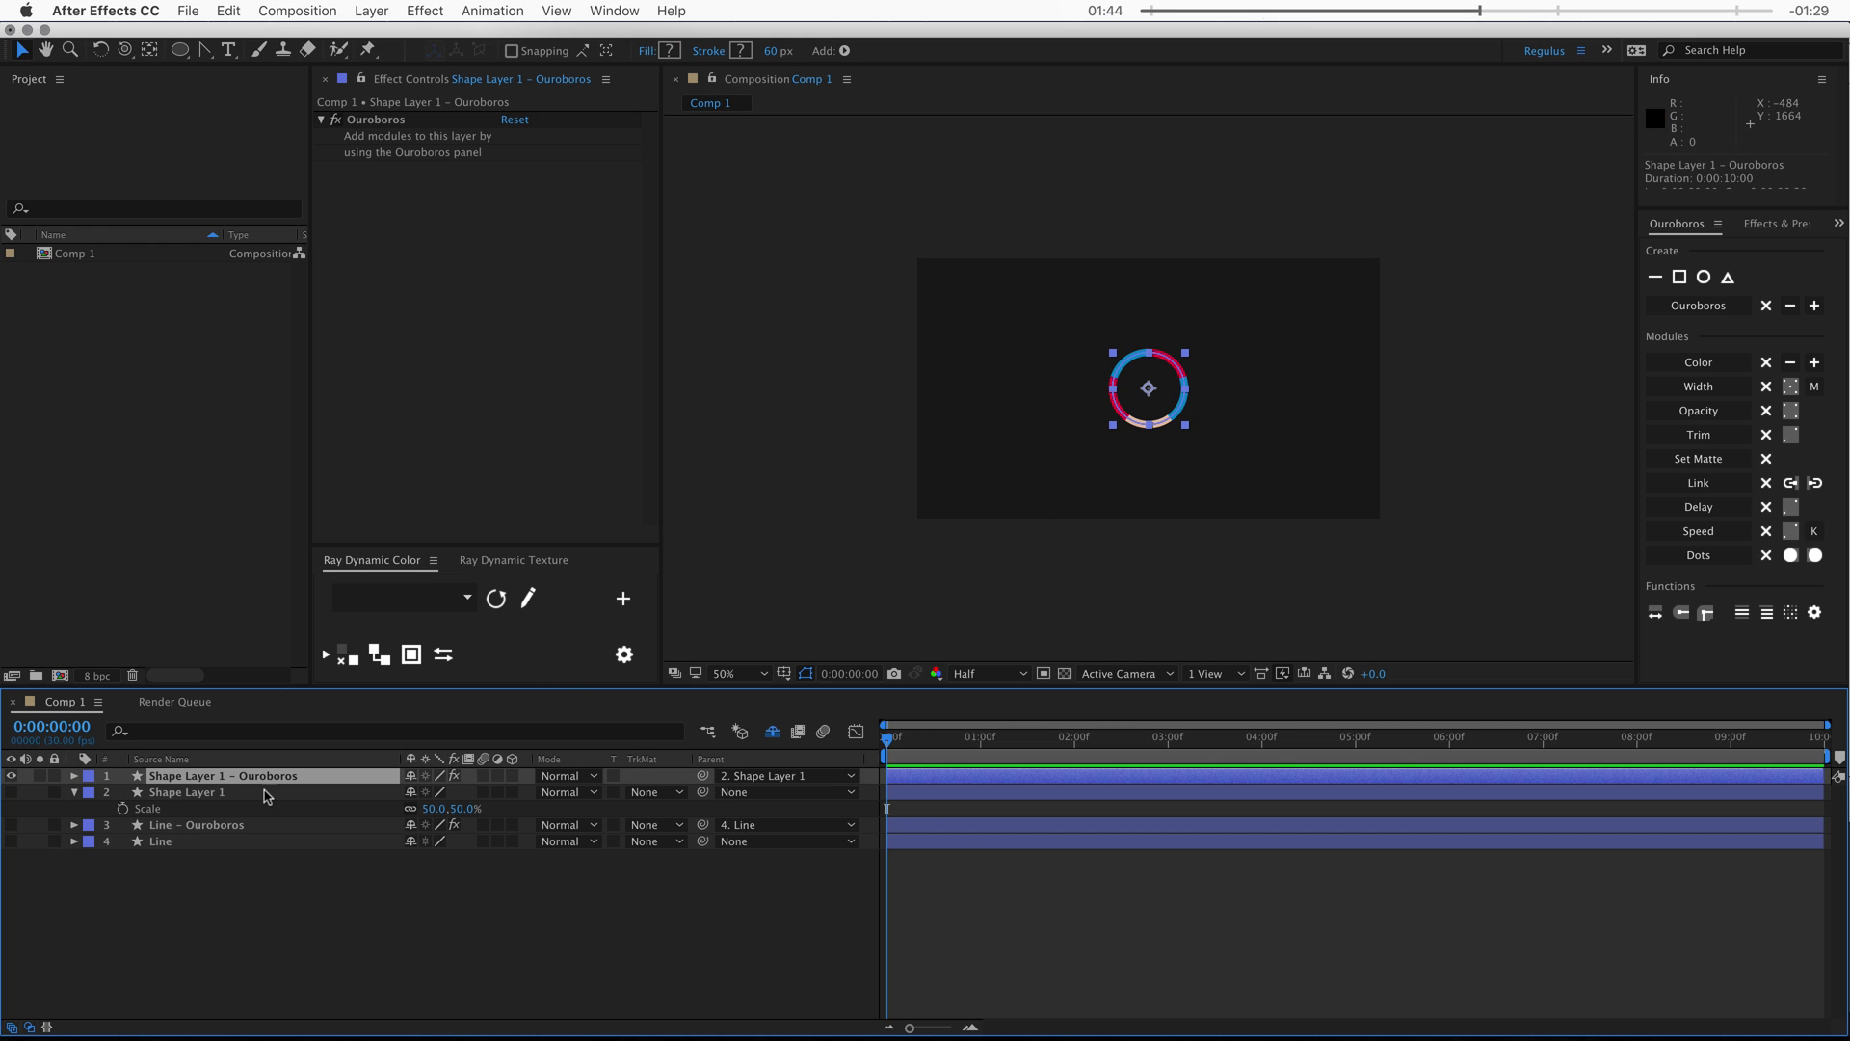
Turn on Maintain Width for the ring's strokes and test by enlarging Shape Layer 1 to 237%
{"action": "left_click", "coordinate": [1816, 387]}
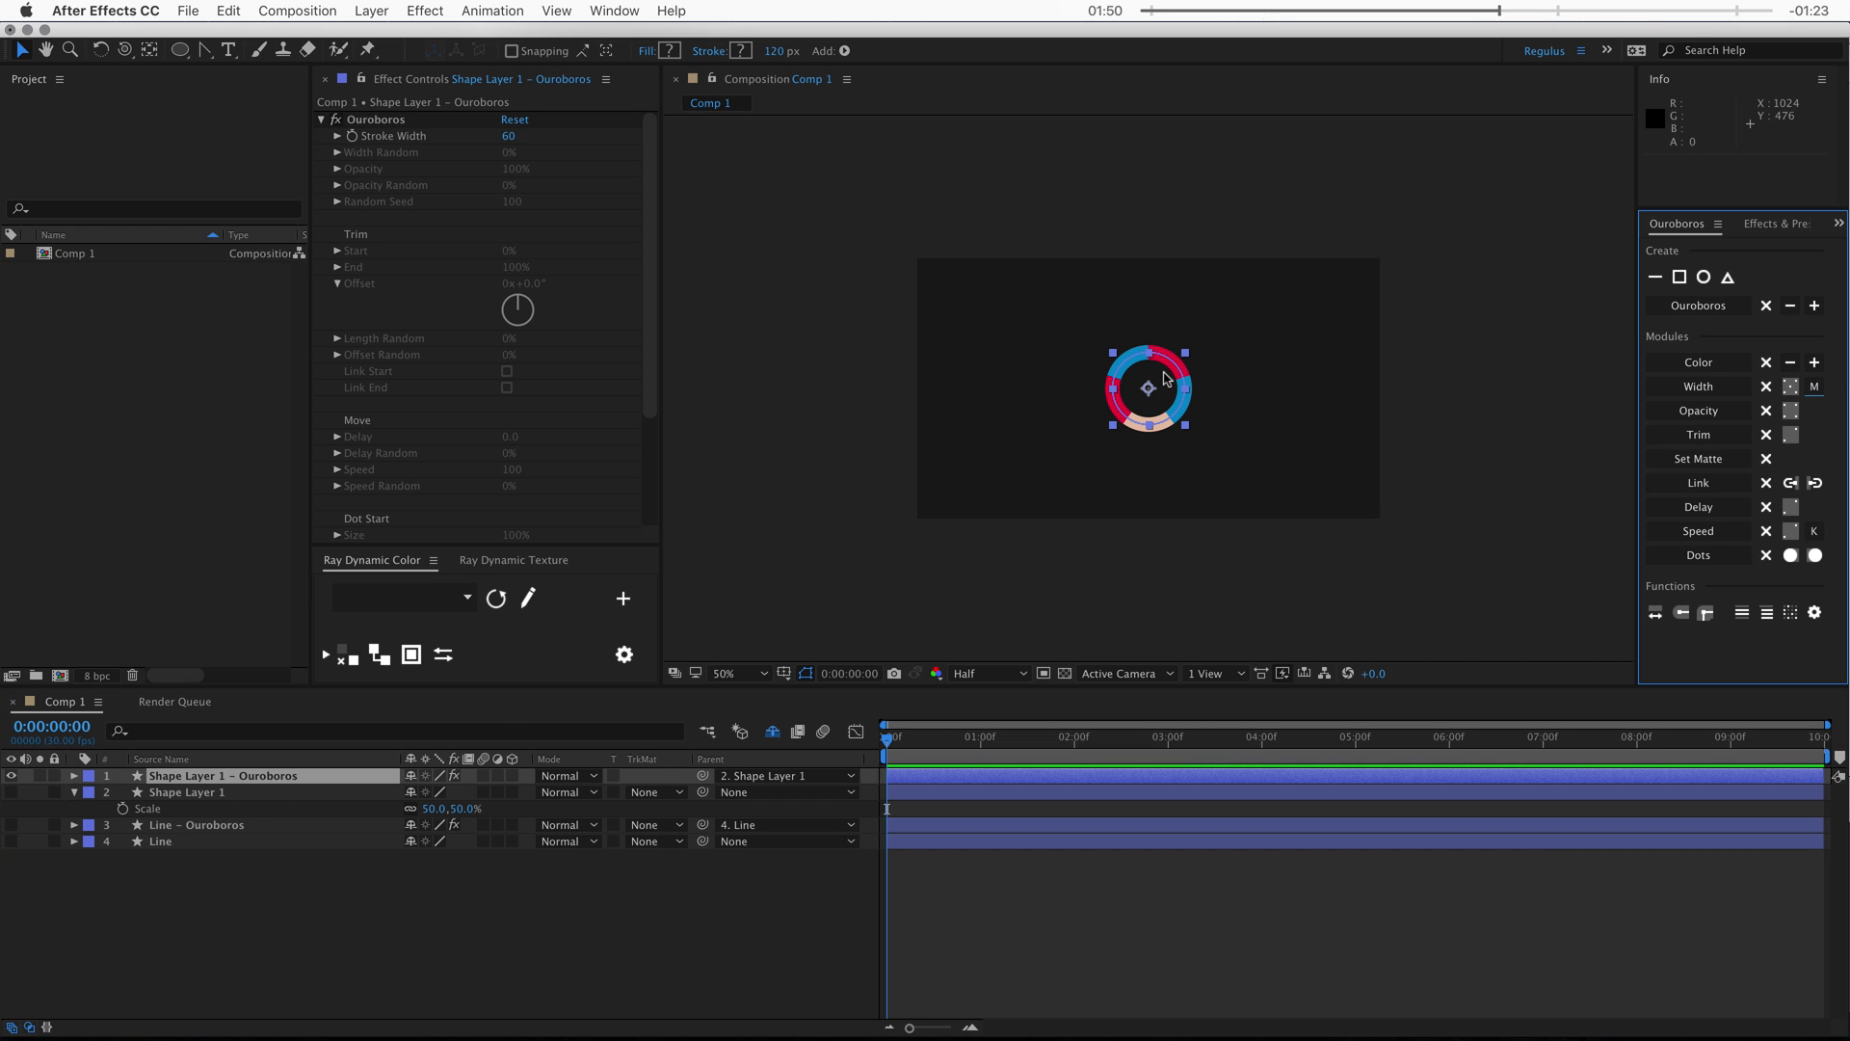
{"action": "left_click_drag", "start_coordinate": [453, 809], "coordinate": [641, 831]}
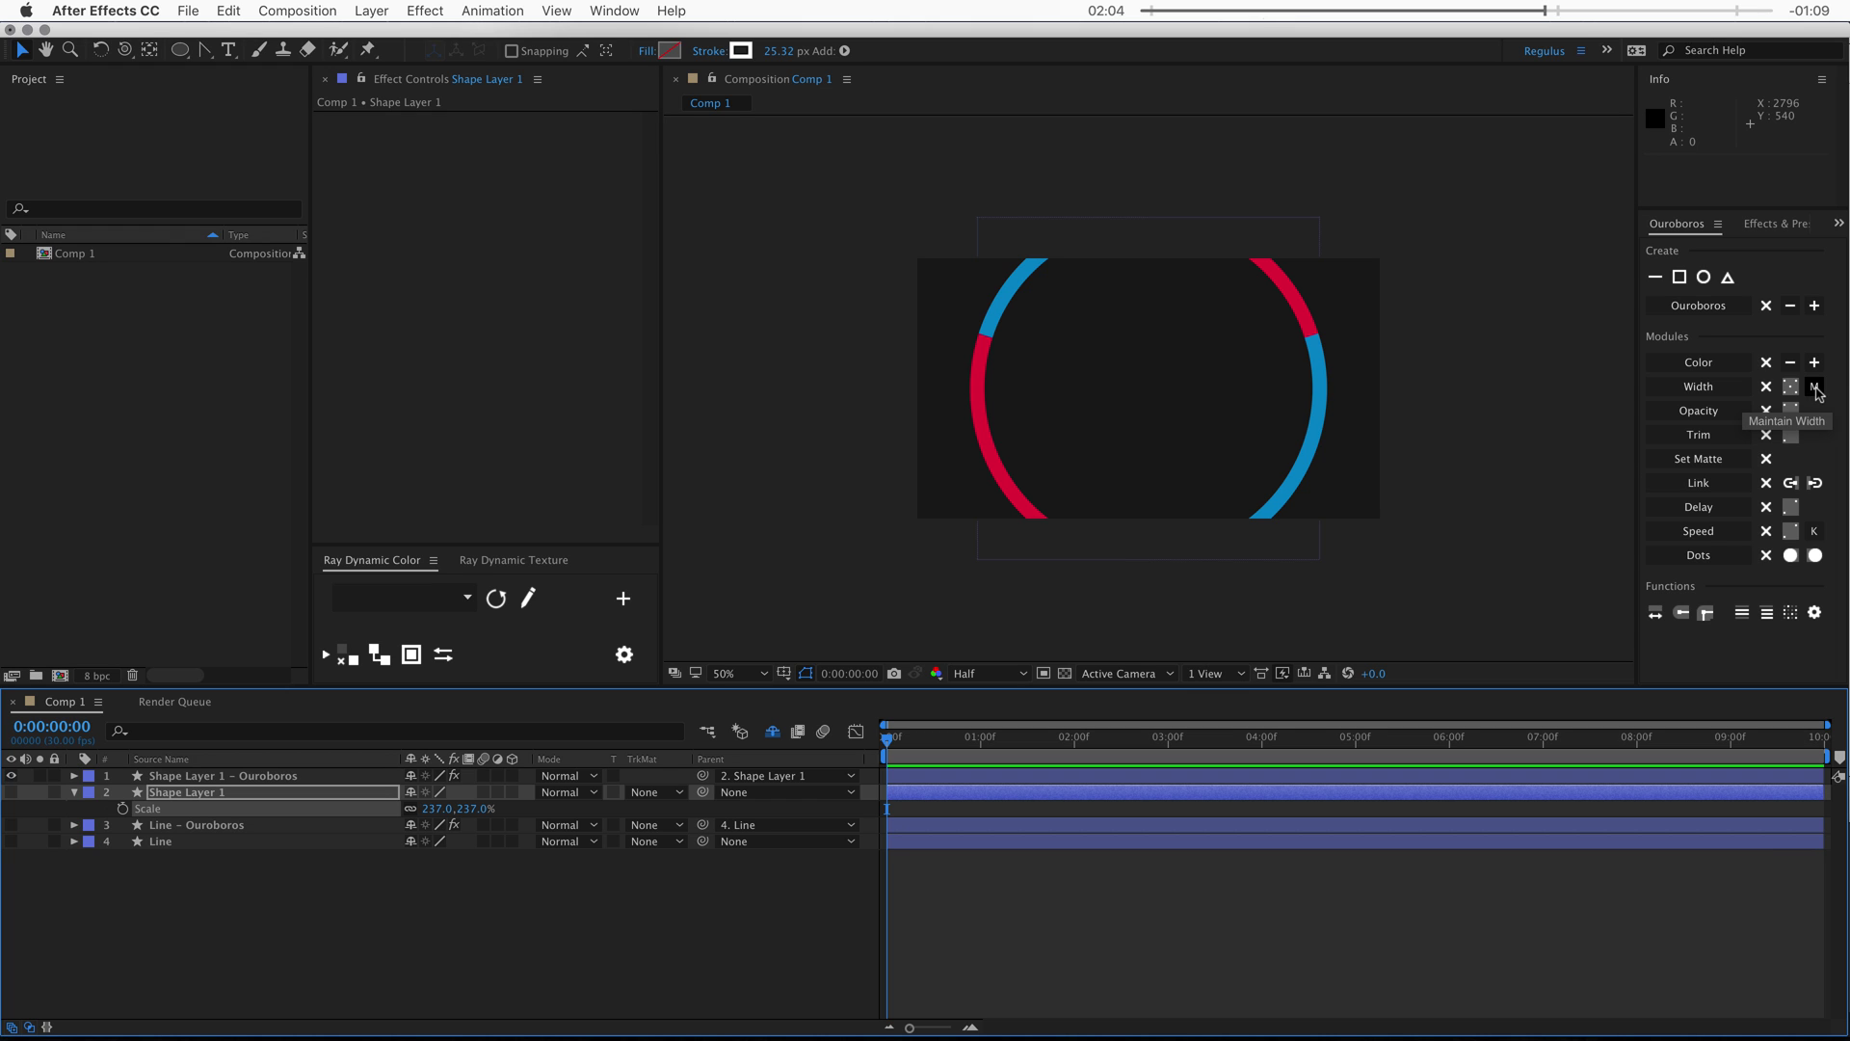
{"action": "left_click", "coordinate": [246, 776]}
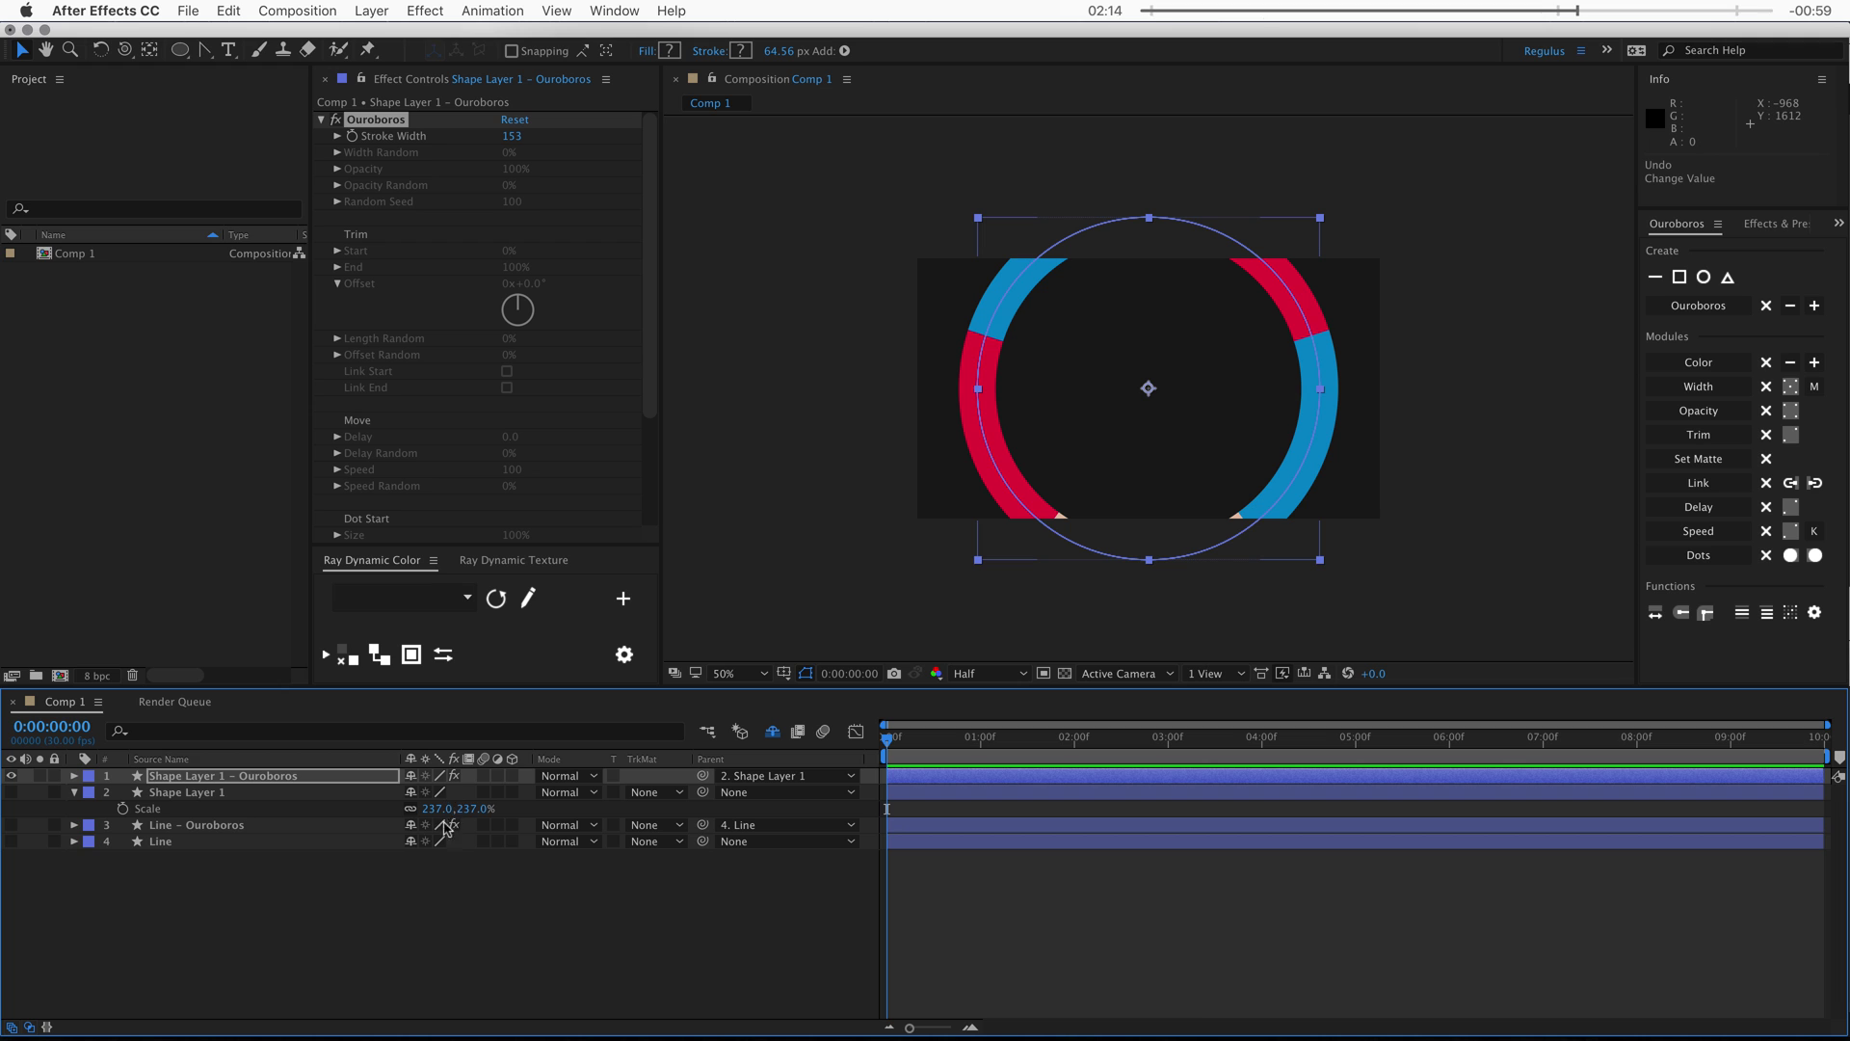
Return Shape Layer 1 to 100% Scale and make the ring's stroke colour white
{"action": "key", "text": "Return"}
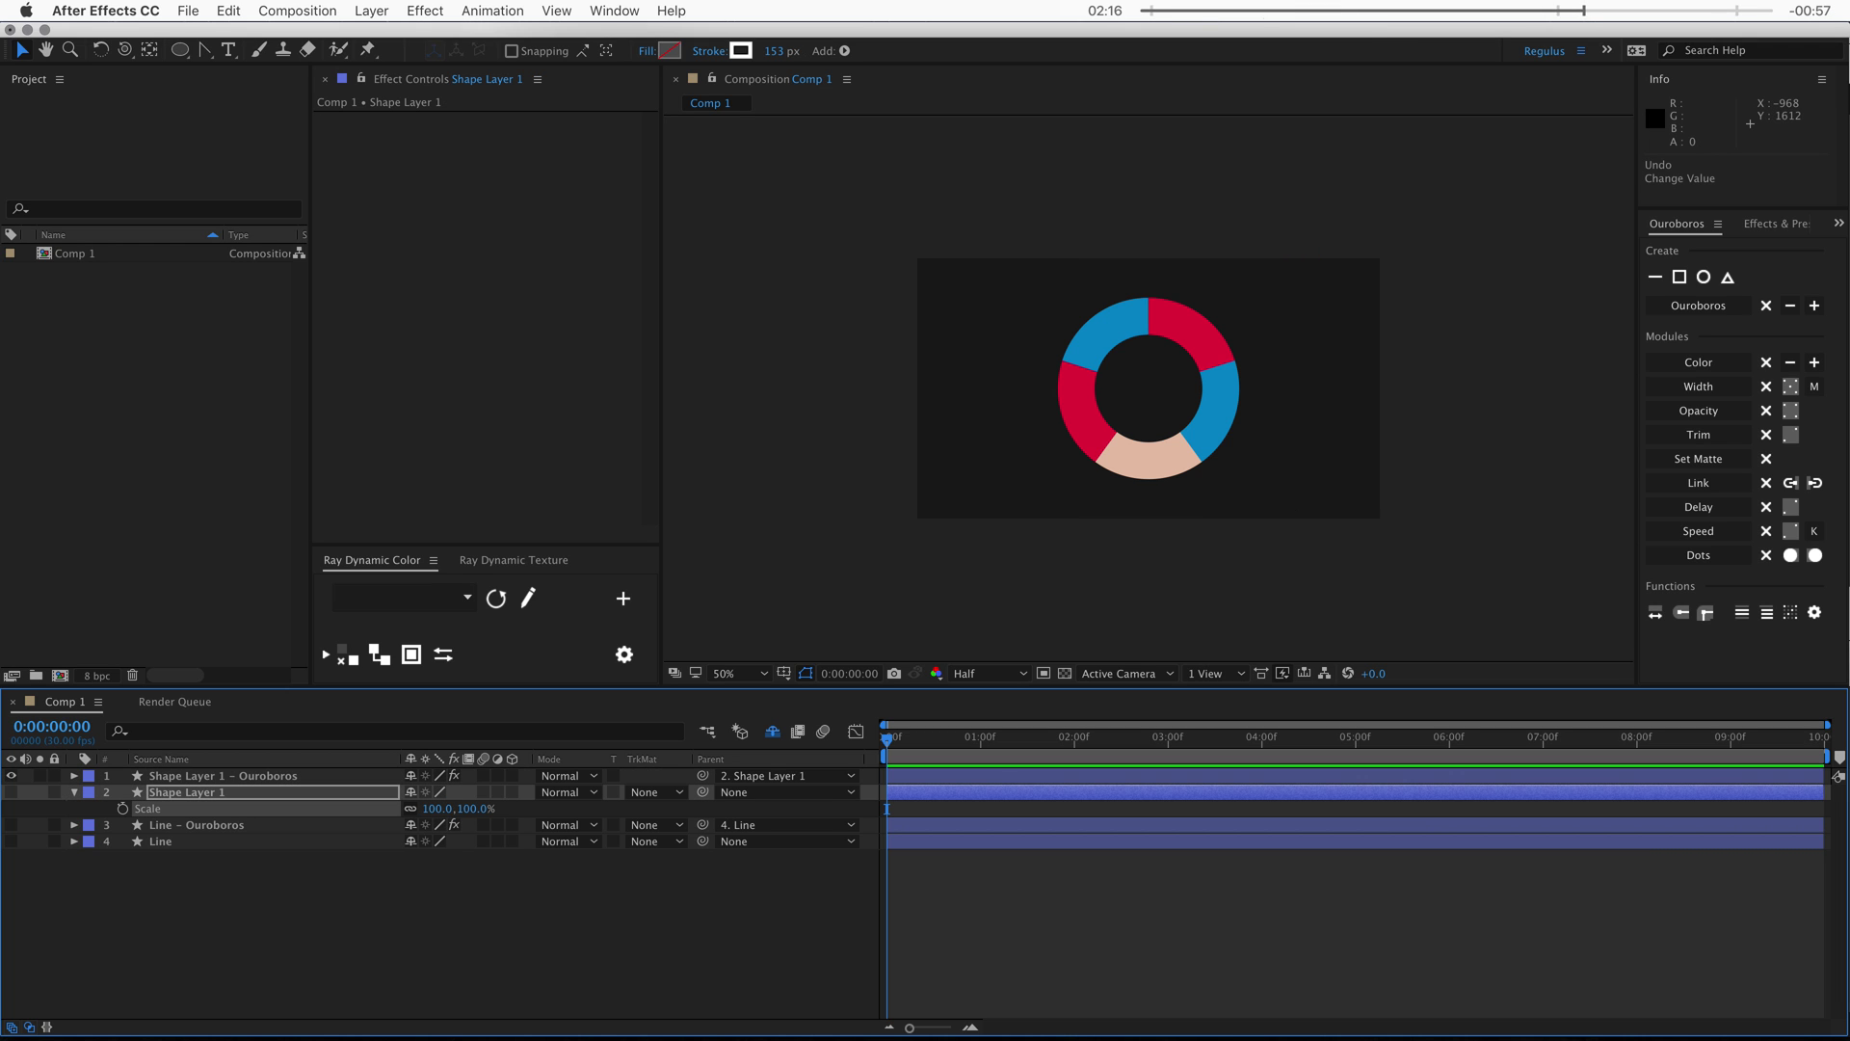
{"action": "left_click", "coordinate": [277, 777]}
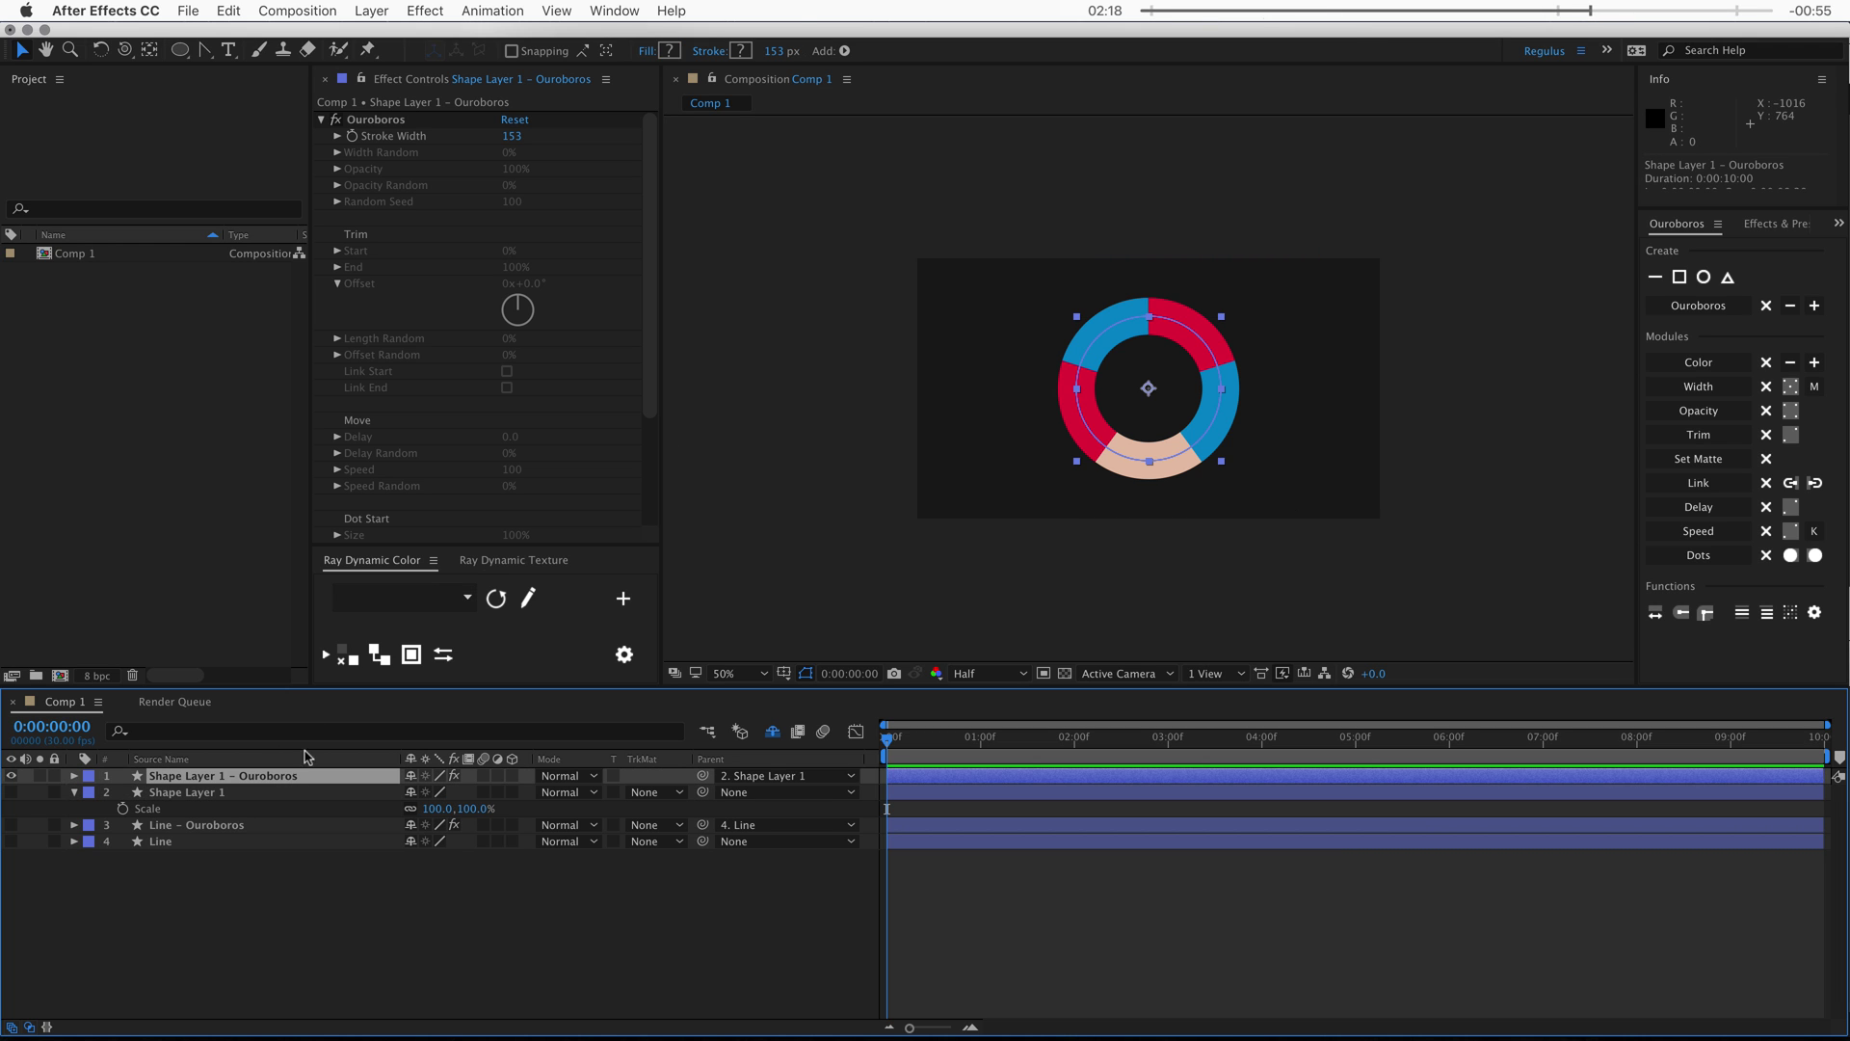
{"action": "left_click", "coordinate": [741, 51]}
{"action": "left_click_drag", "start_coordinate": [150, 233], "coordinate": [3, 120]}
{"action": "left_click", "coordinate": [440, 137]}
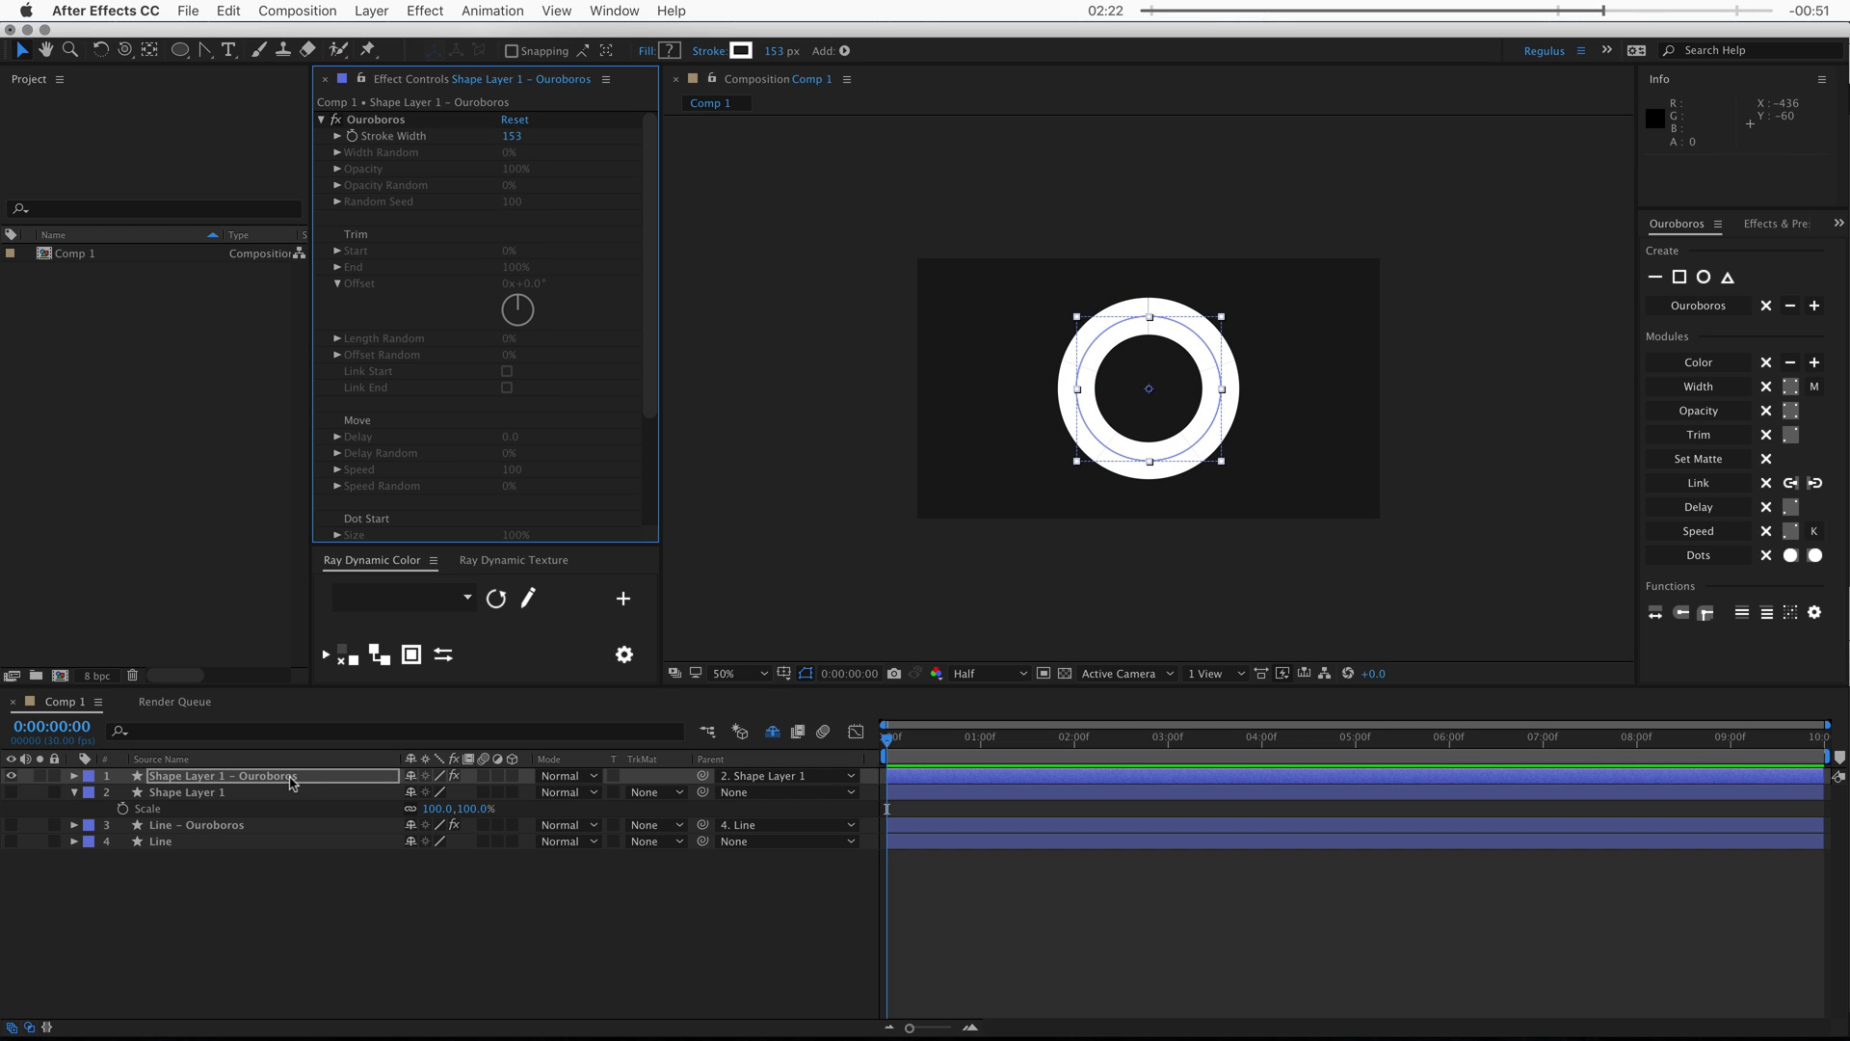
Add Width Random at 100% and reroll the ring's random widths to seed 6630
{"action": "left_click", "coordinate": [1791, 386]}
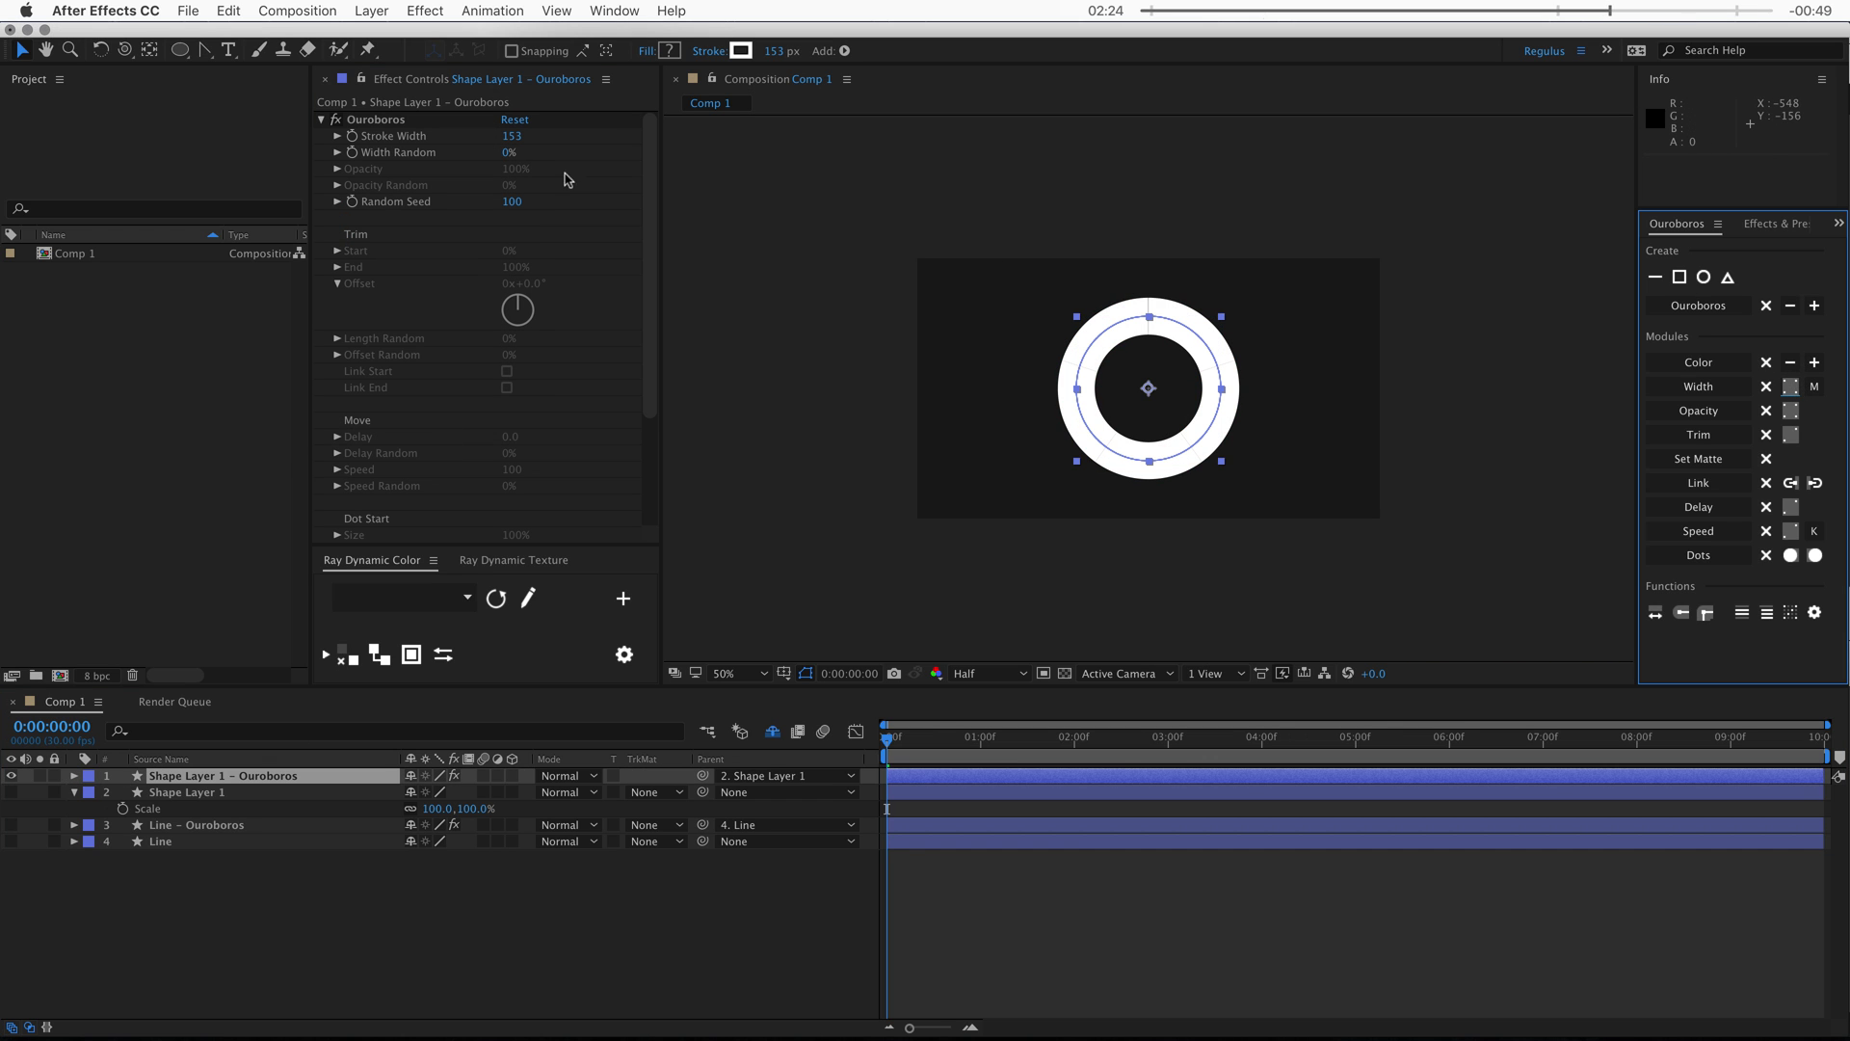
{"action": "left_click", "coordinate": [505, 159]}
{"action": "left_click", "coordinate": [506, 158]}
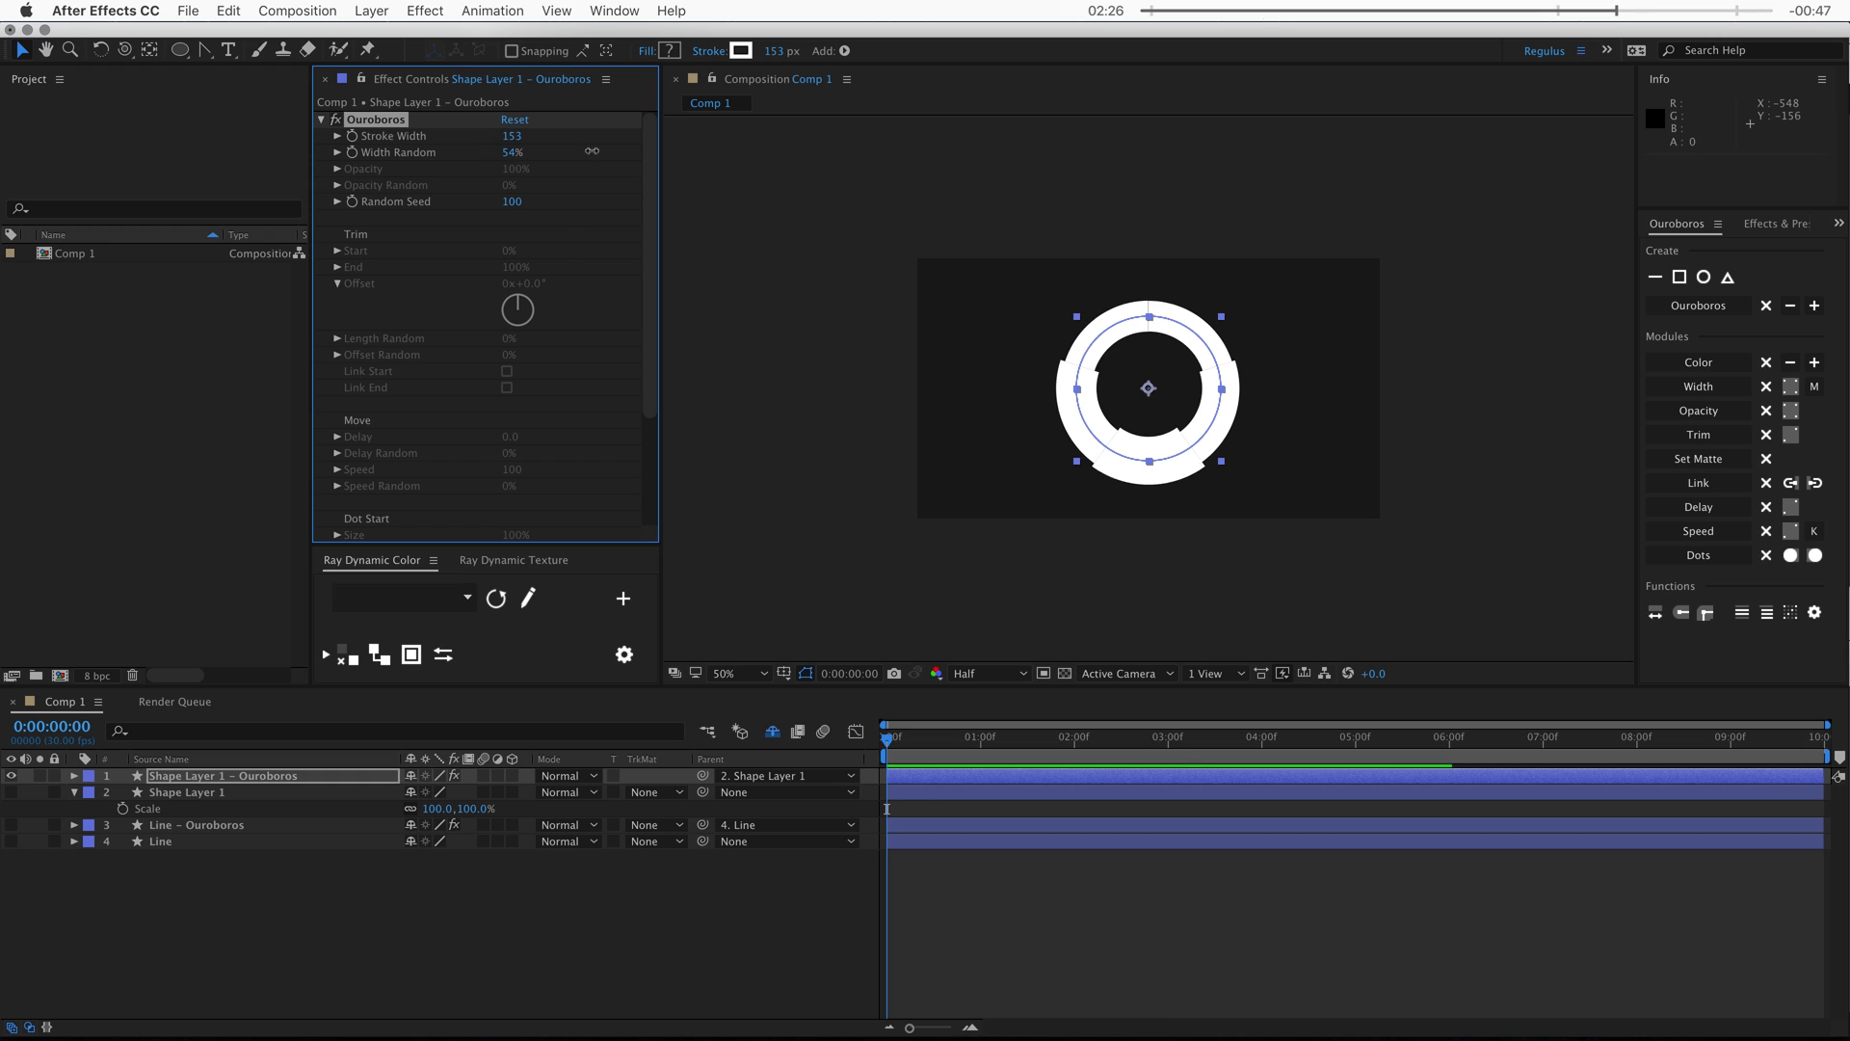
{"action": "type", "text": "100"}
{"action": "key", "text": "Return"}
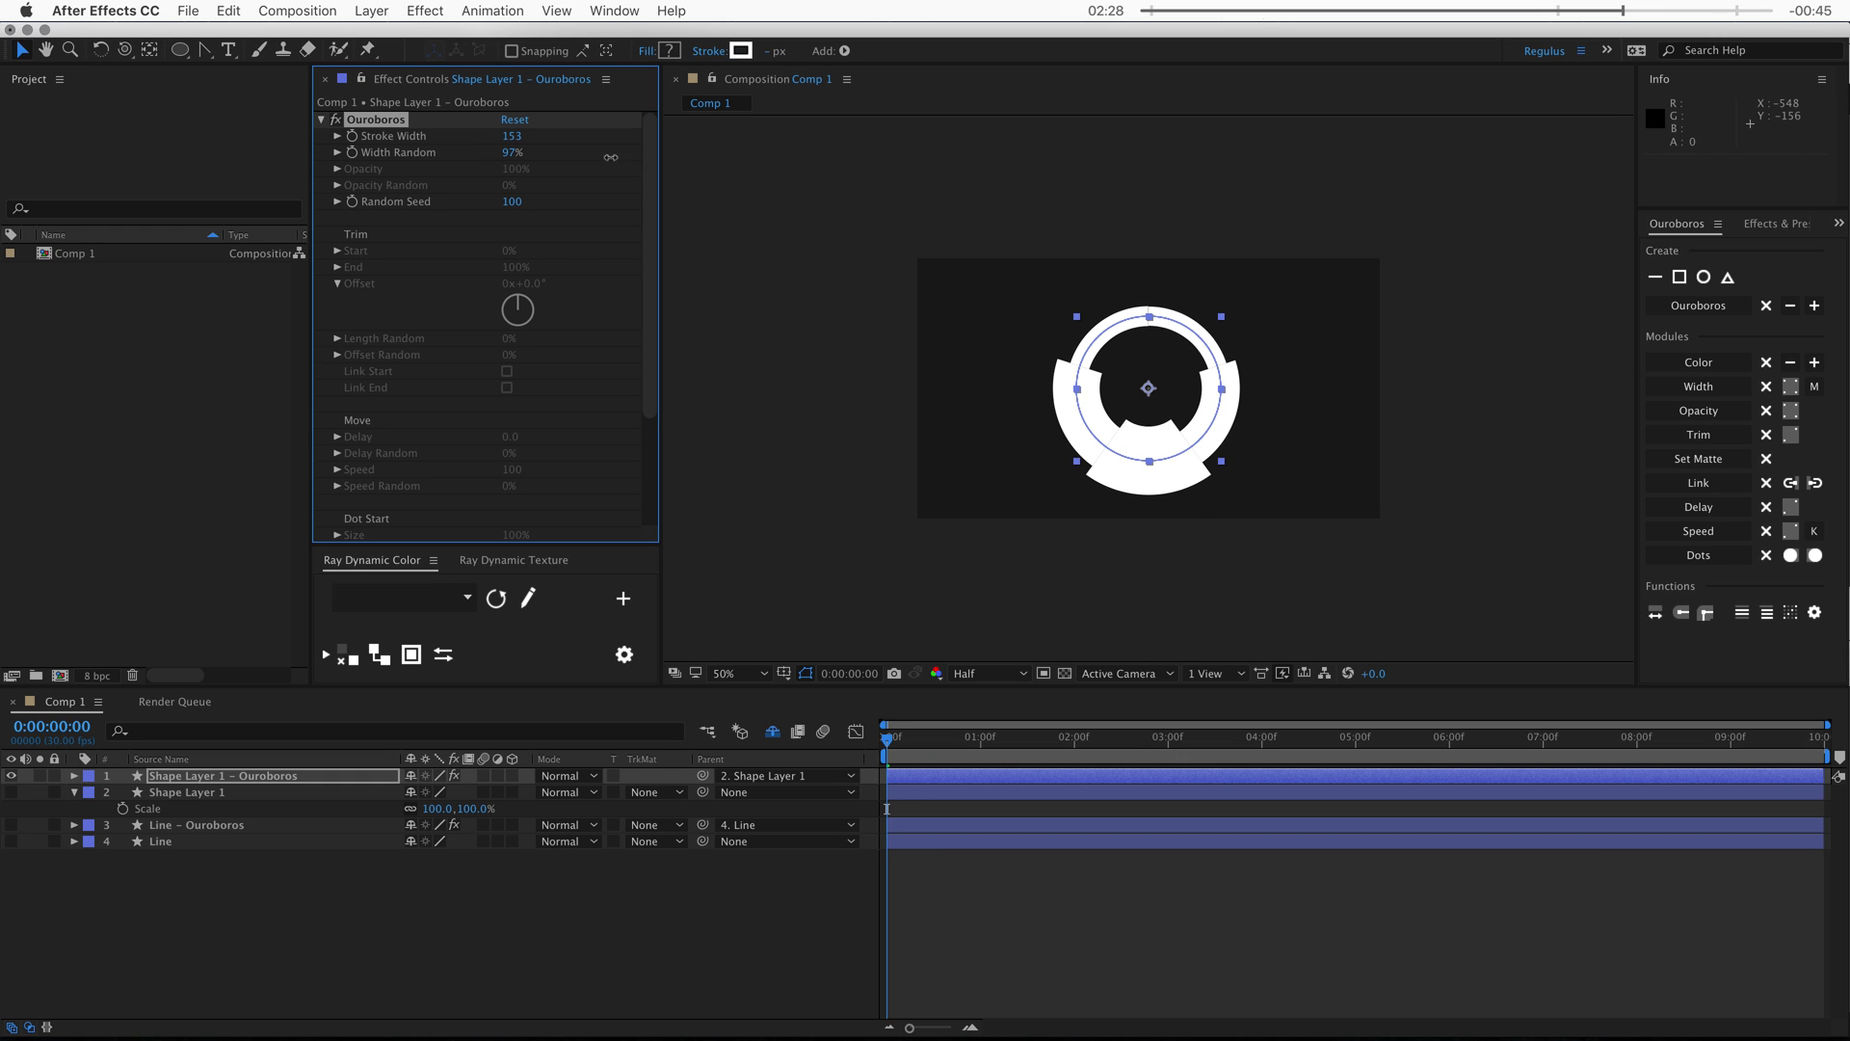
{"action": "left_click", "coordinate": [1791, 613]}
{"action": "left_click", "coordinate": [326, 777]}
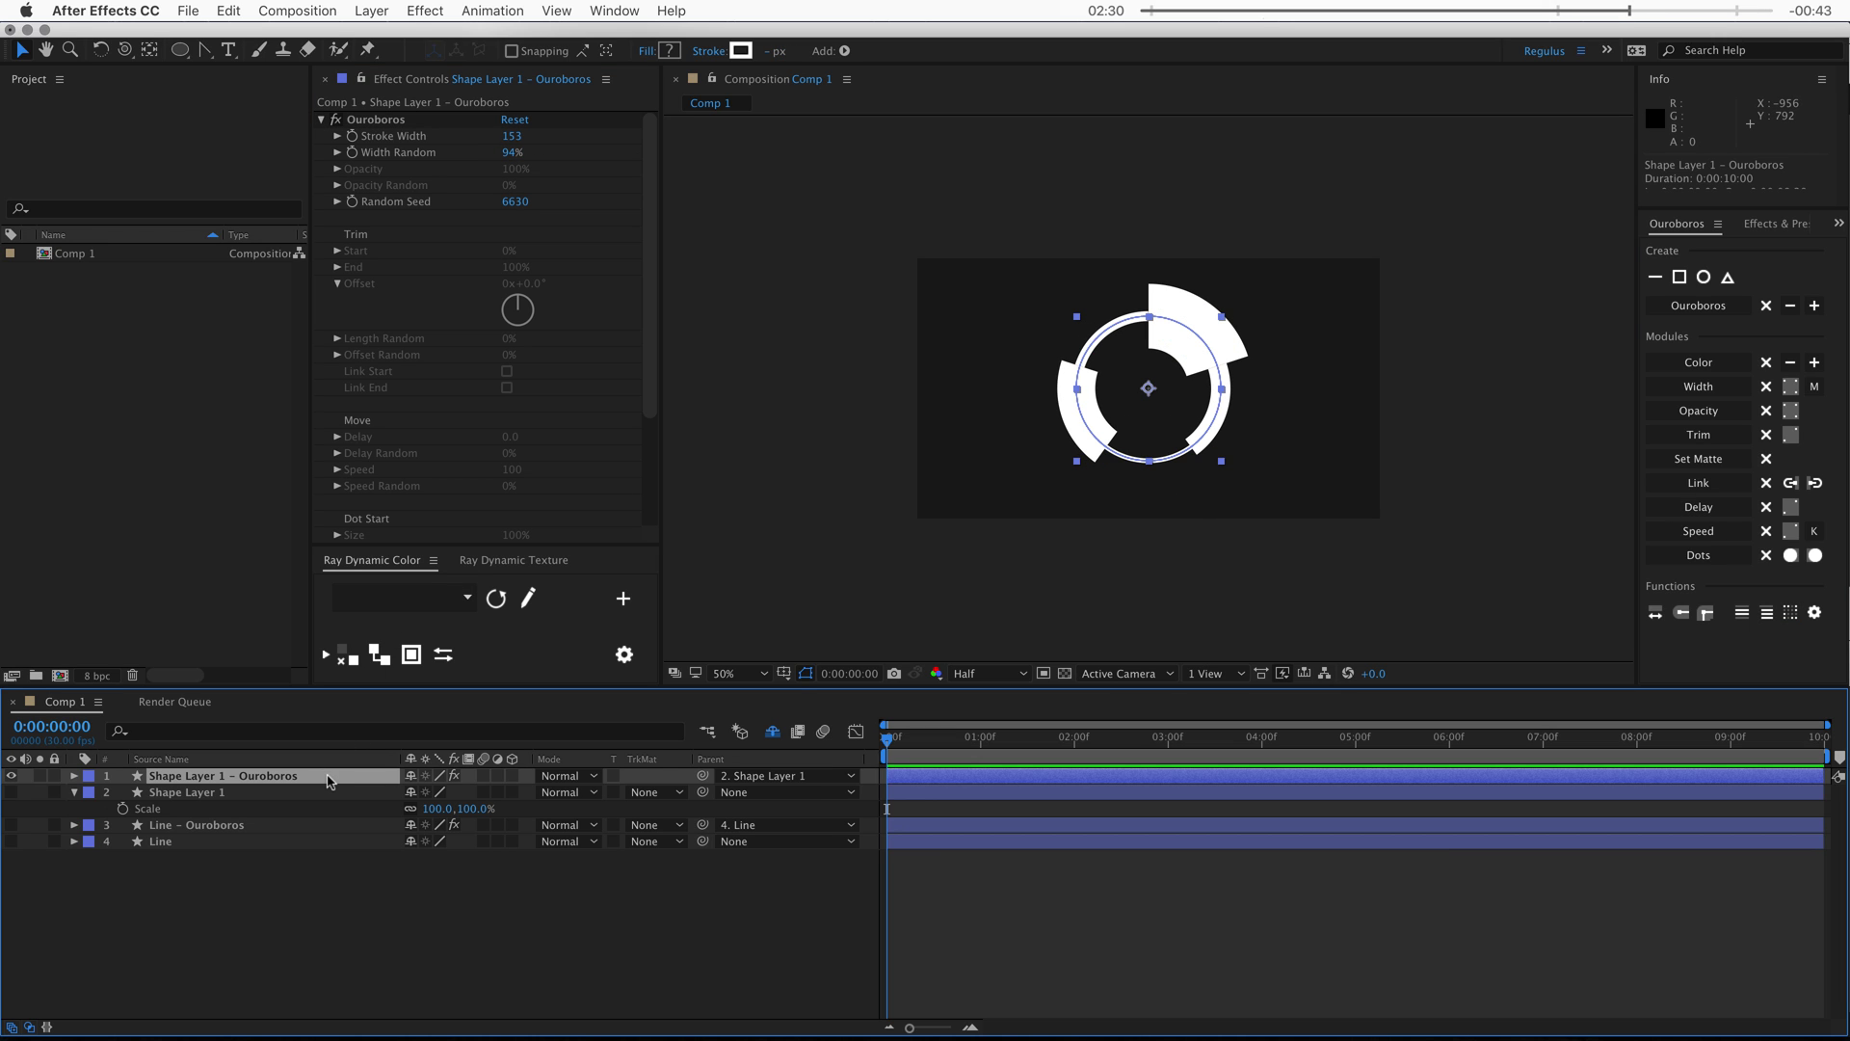
Filter the Ouroboros layer's properties by 'opacity' and select Stroke Ouroboros 4's Opacity
{"action": "key", "text": "t"}
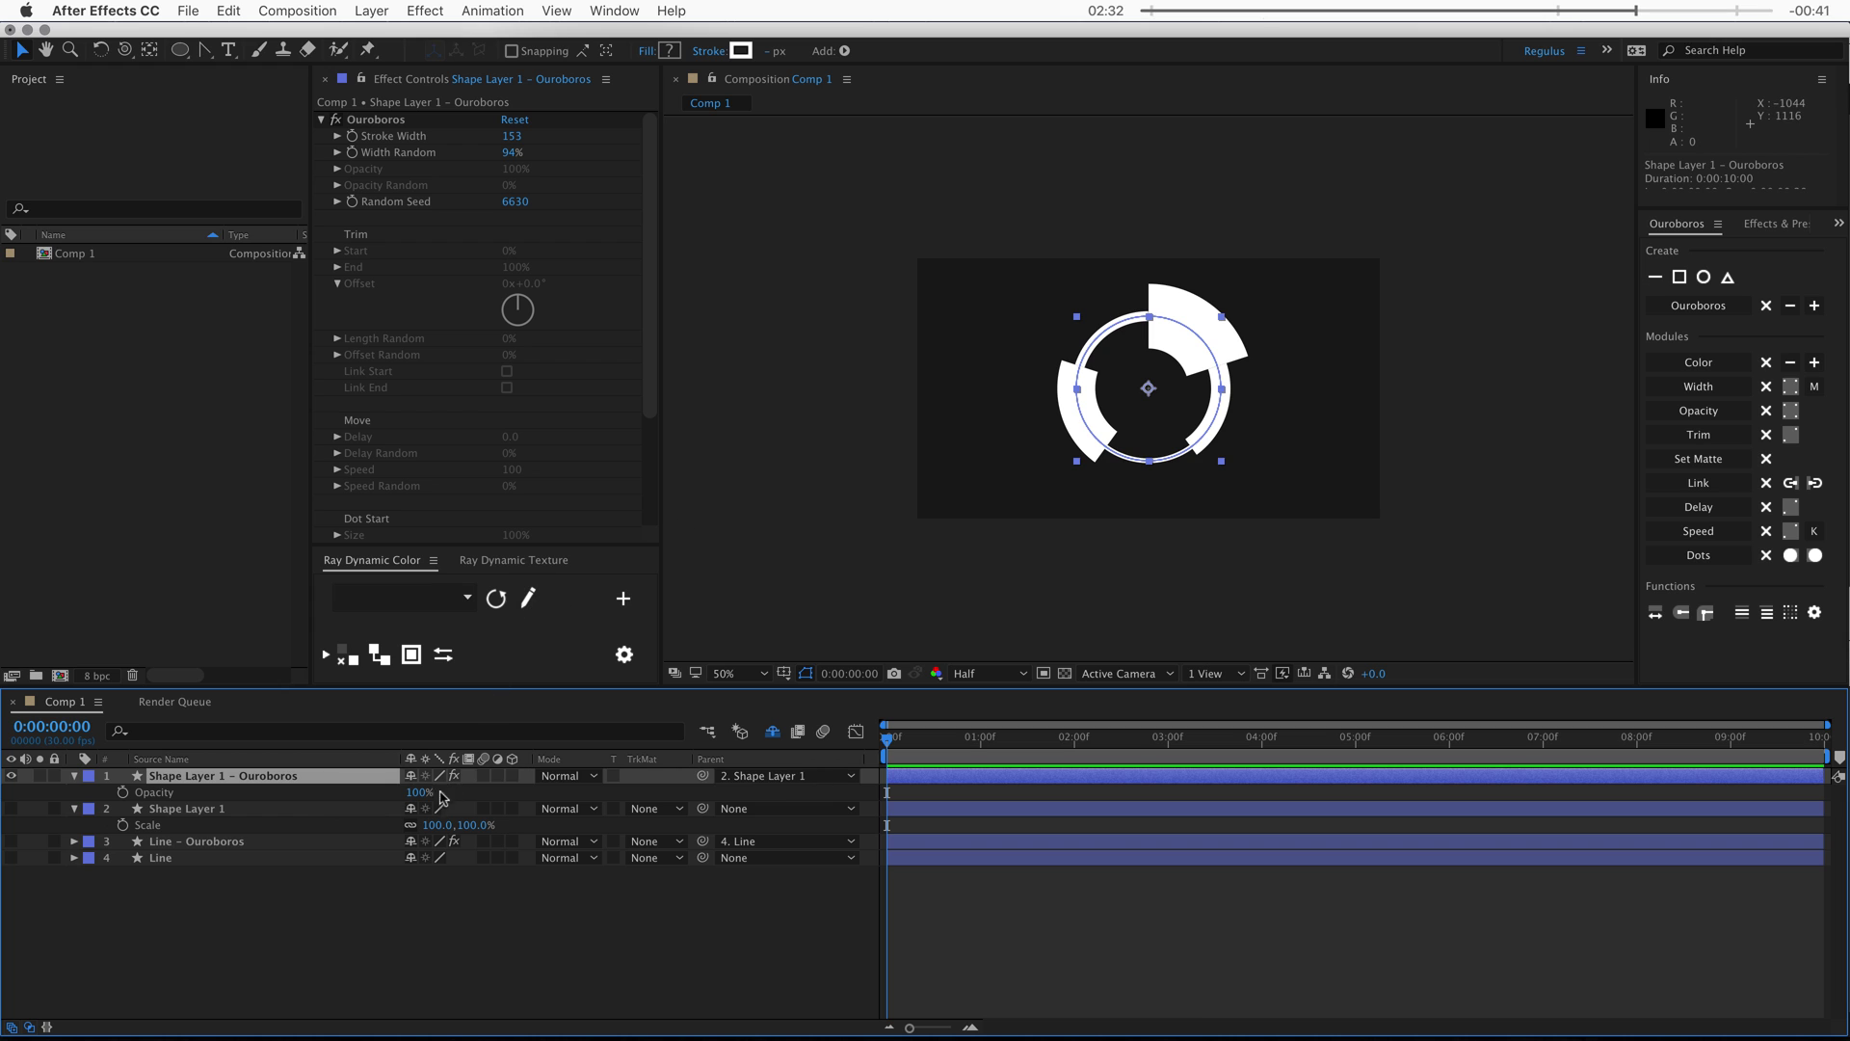
{"action": "left_click_drag", "start_coordinate": [423, 793], "coordinate": [552, 788]}
{"action": "left_click", "coordinate": [210, 777]}
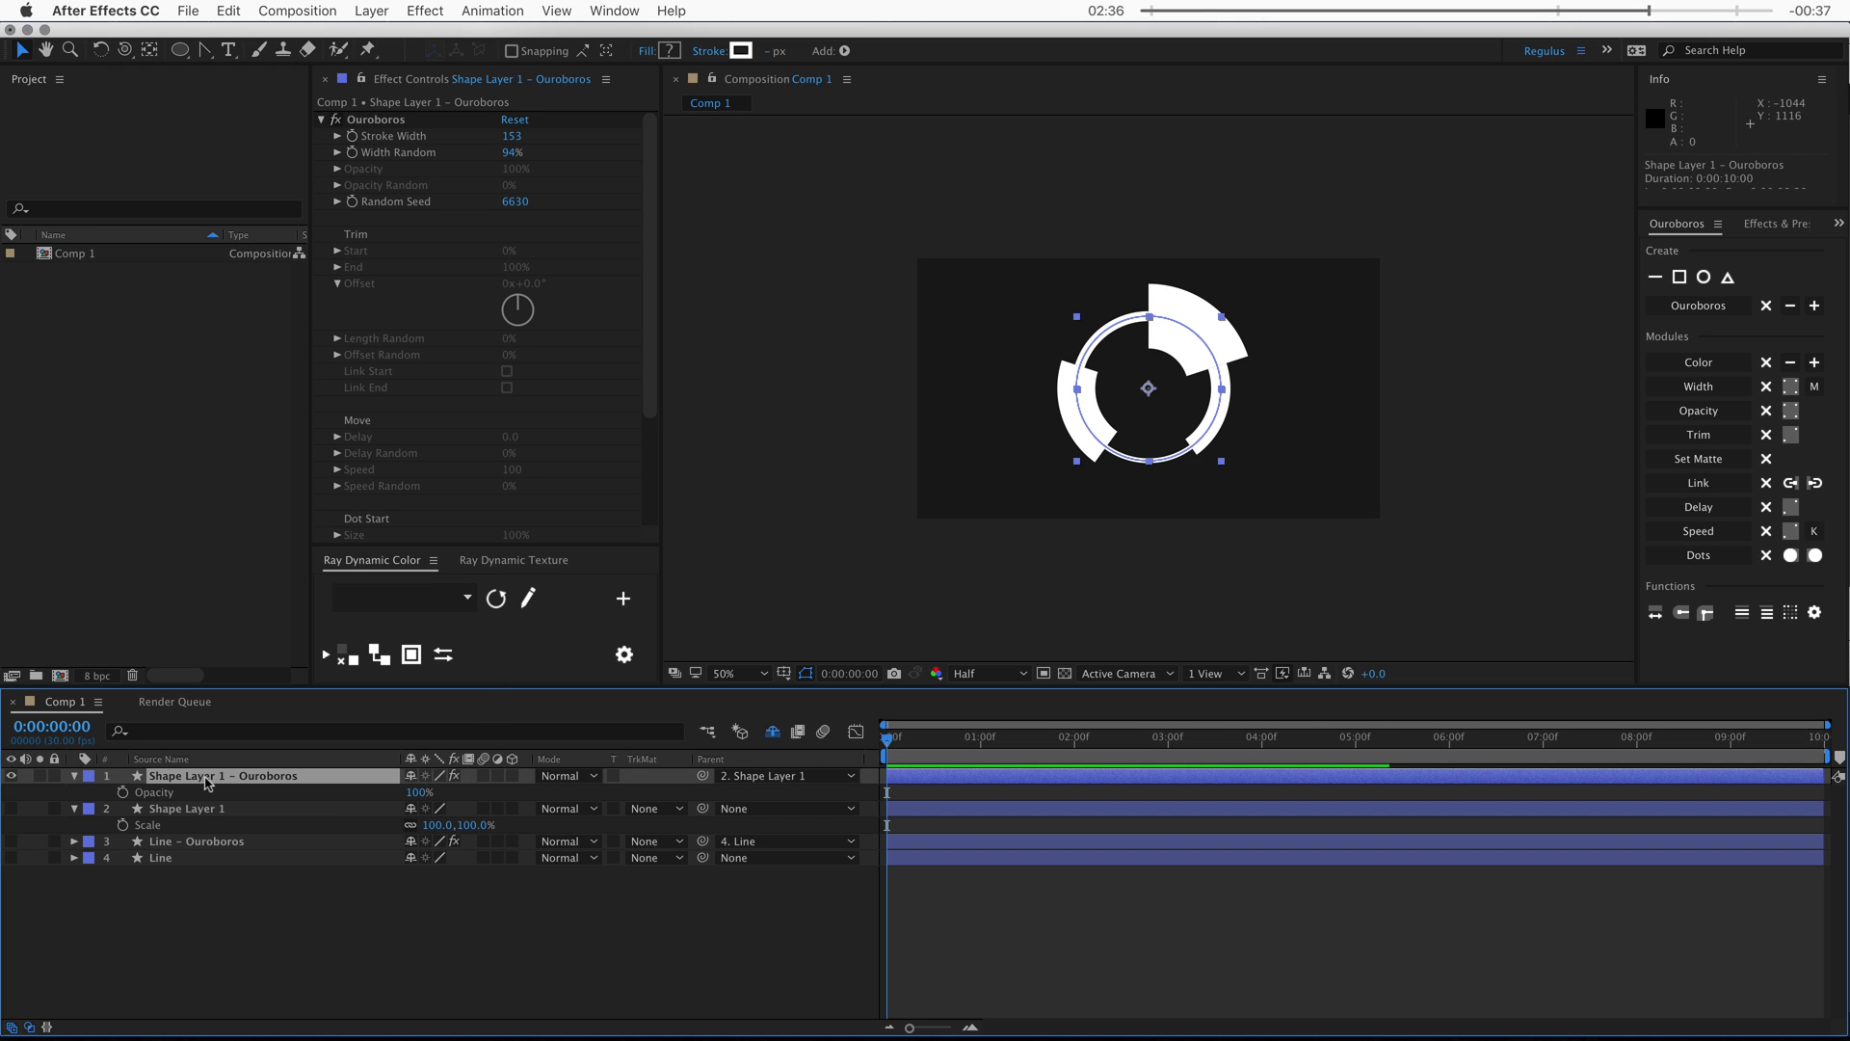
{"action": "key", "text": "super+f"}
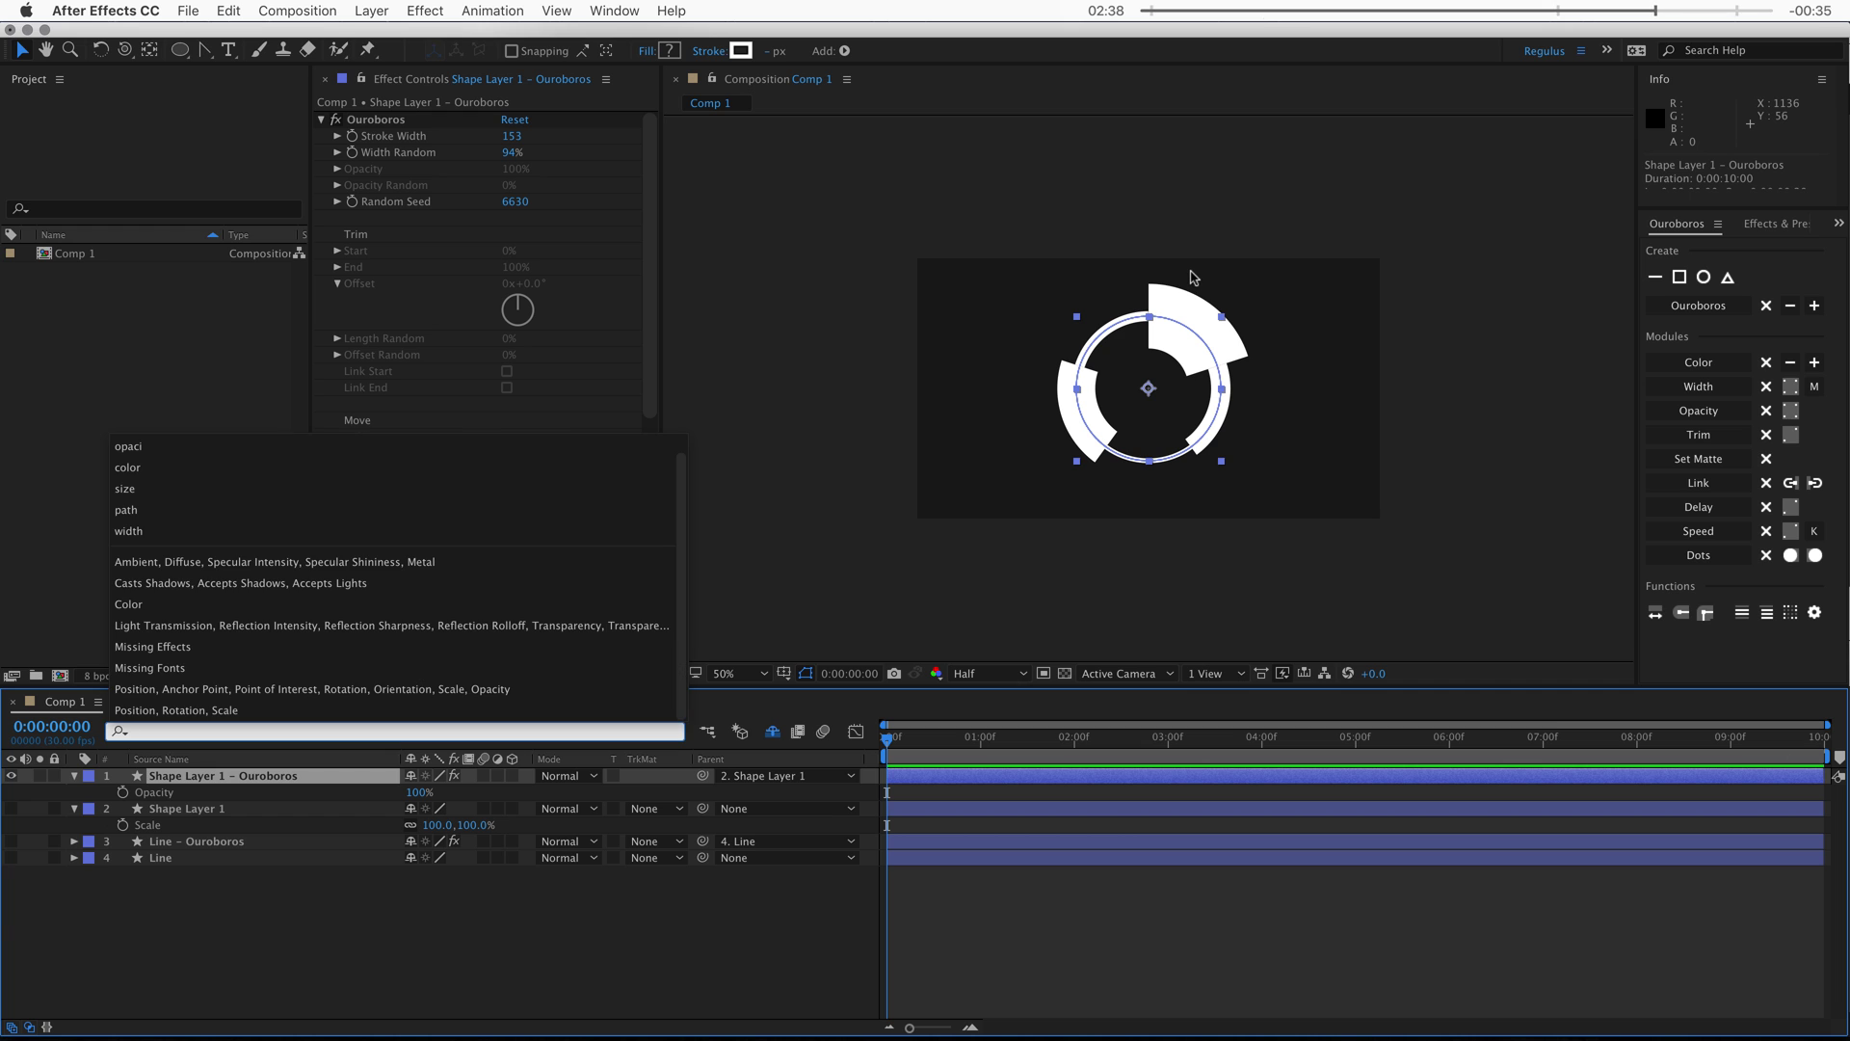
{"action": "type", "text": "opacity"}
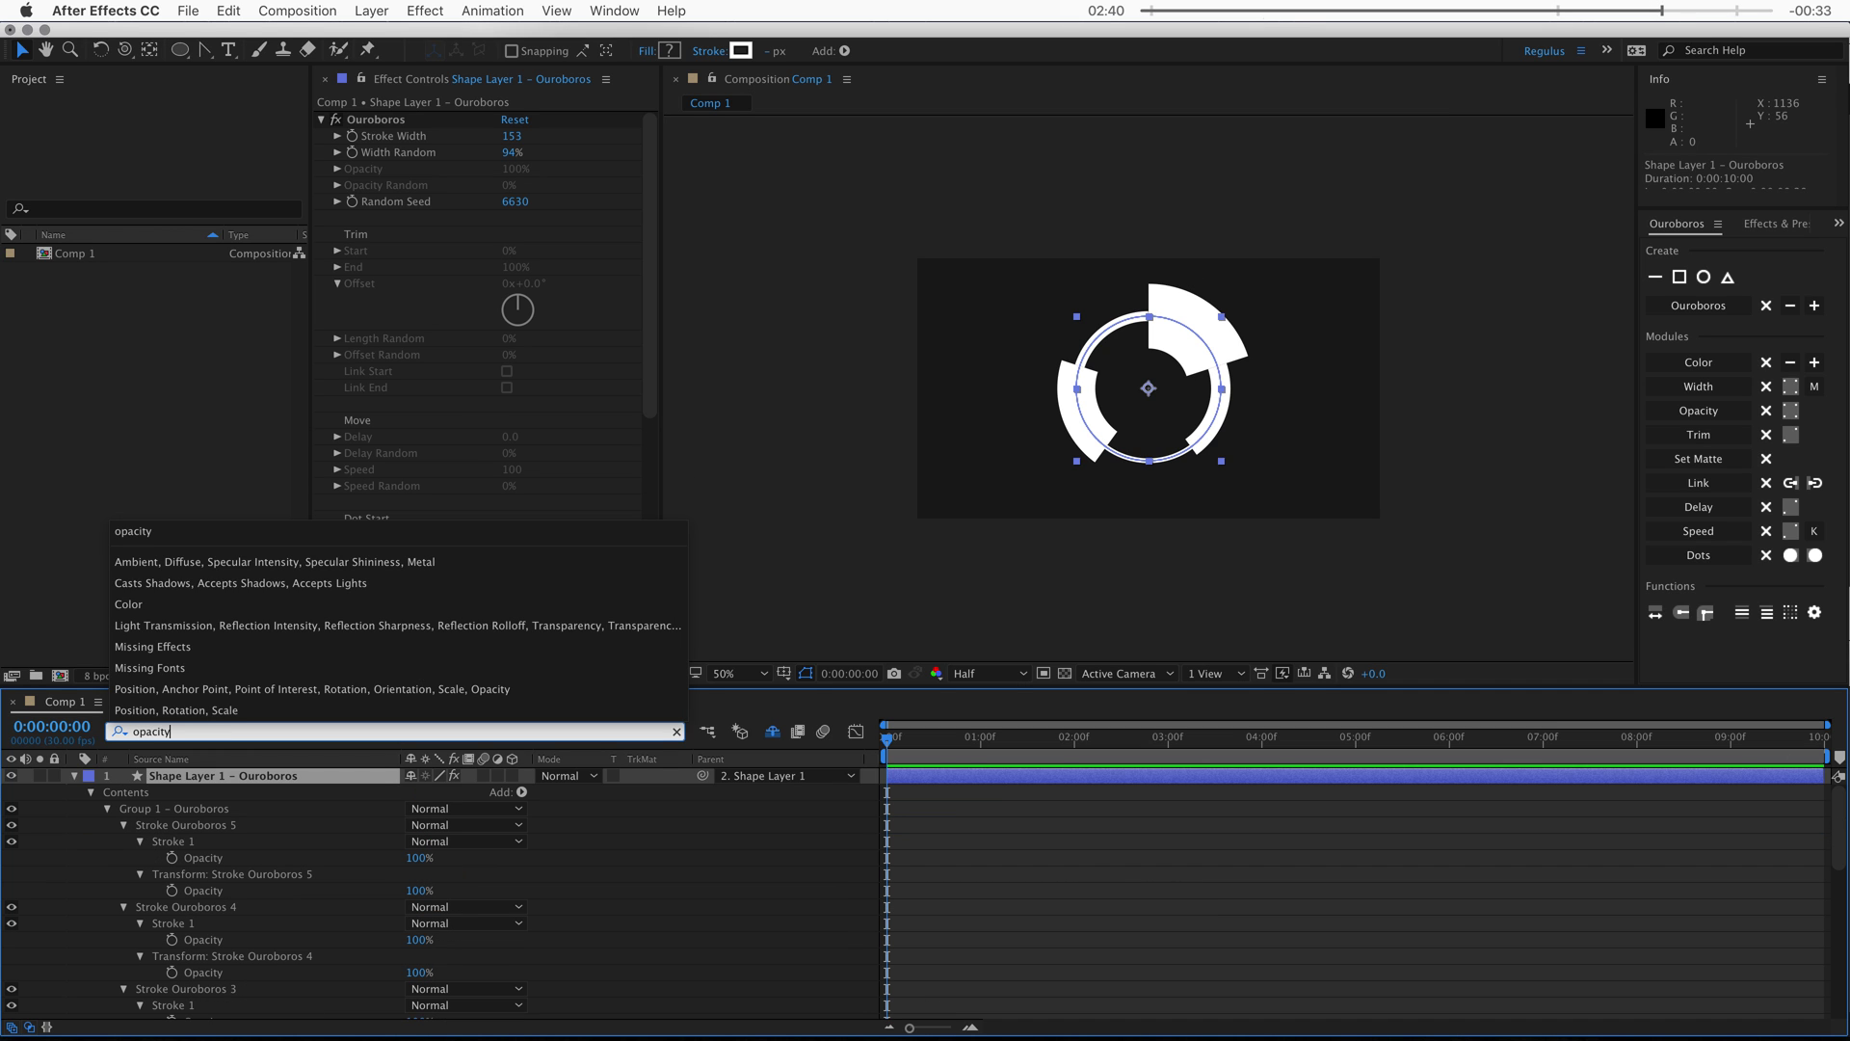
{"action": "left_click", "coordinate": [607, 856]}
{"action": "scroll", "coordinate": [221, 834], "scroll_direction": "down", "scroll_amount": 3}
{"action": "key", "text": "v"}
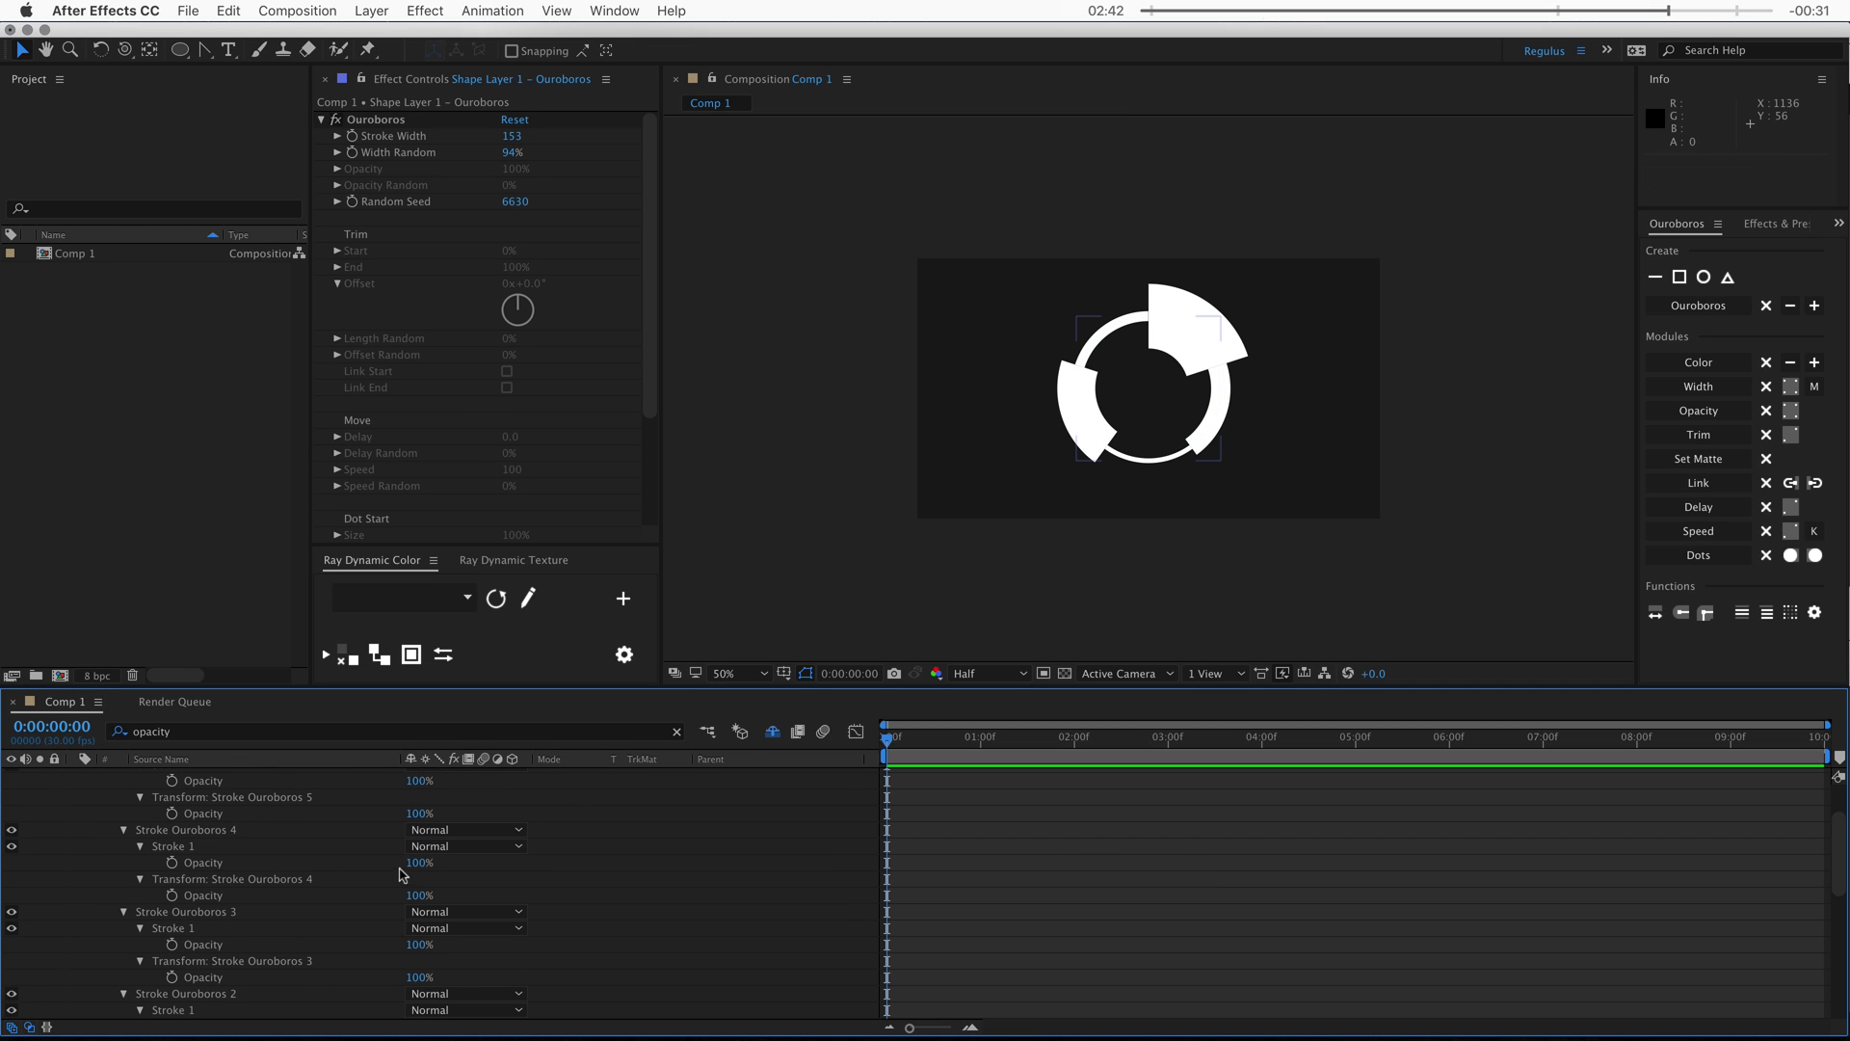
{"action": "left_click", "coordinate": [400, 864]}
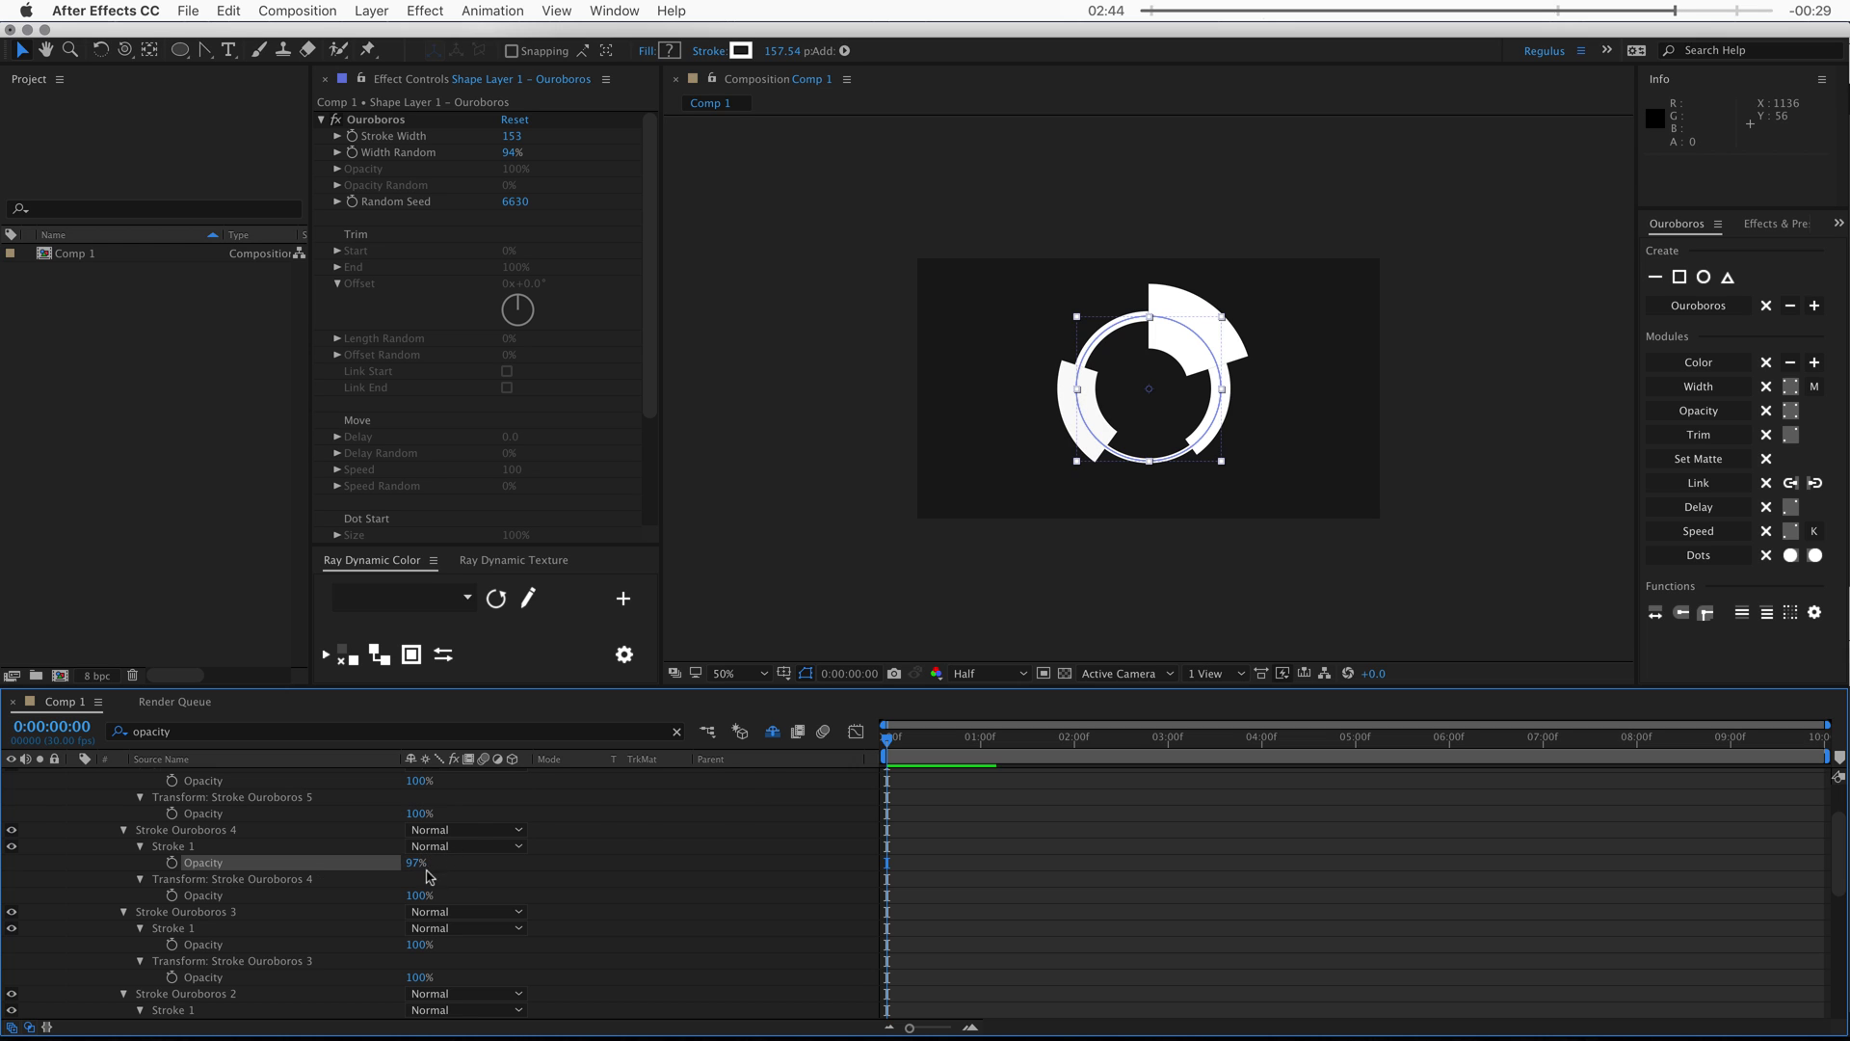
Add an Opacity control to the ring's strokes and set Opacity Random to 100%
{"action": "left_click", "coordinate": [677, 731]}
{"action": "left_click", "coordinate": [1690, 415]}
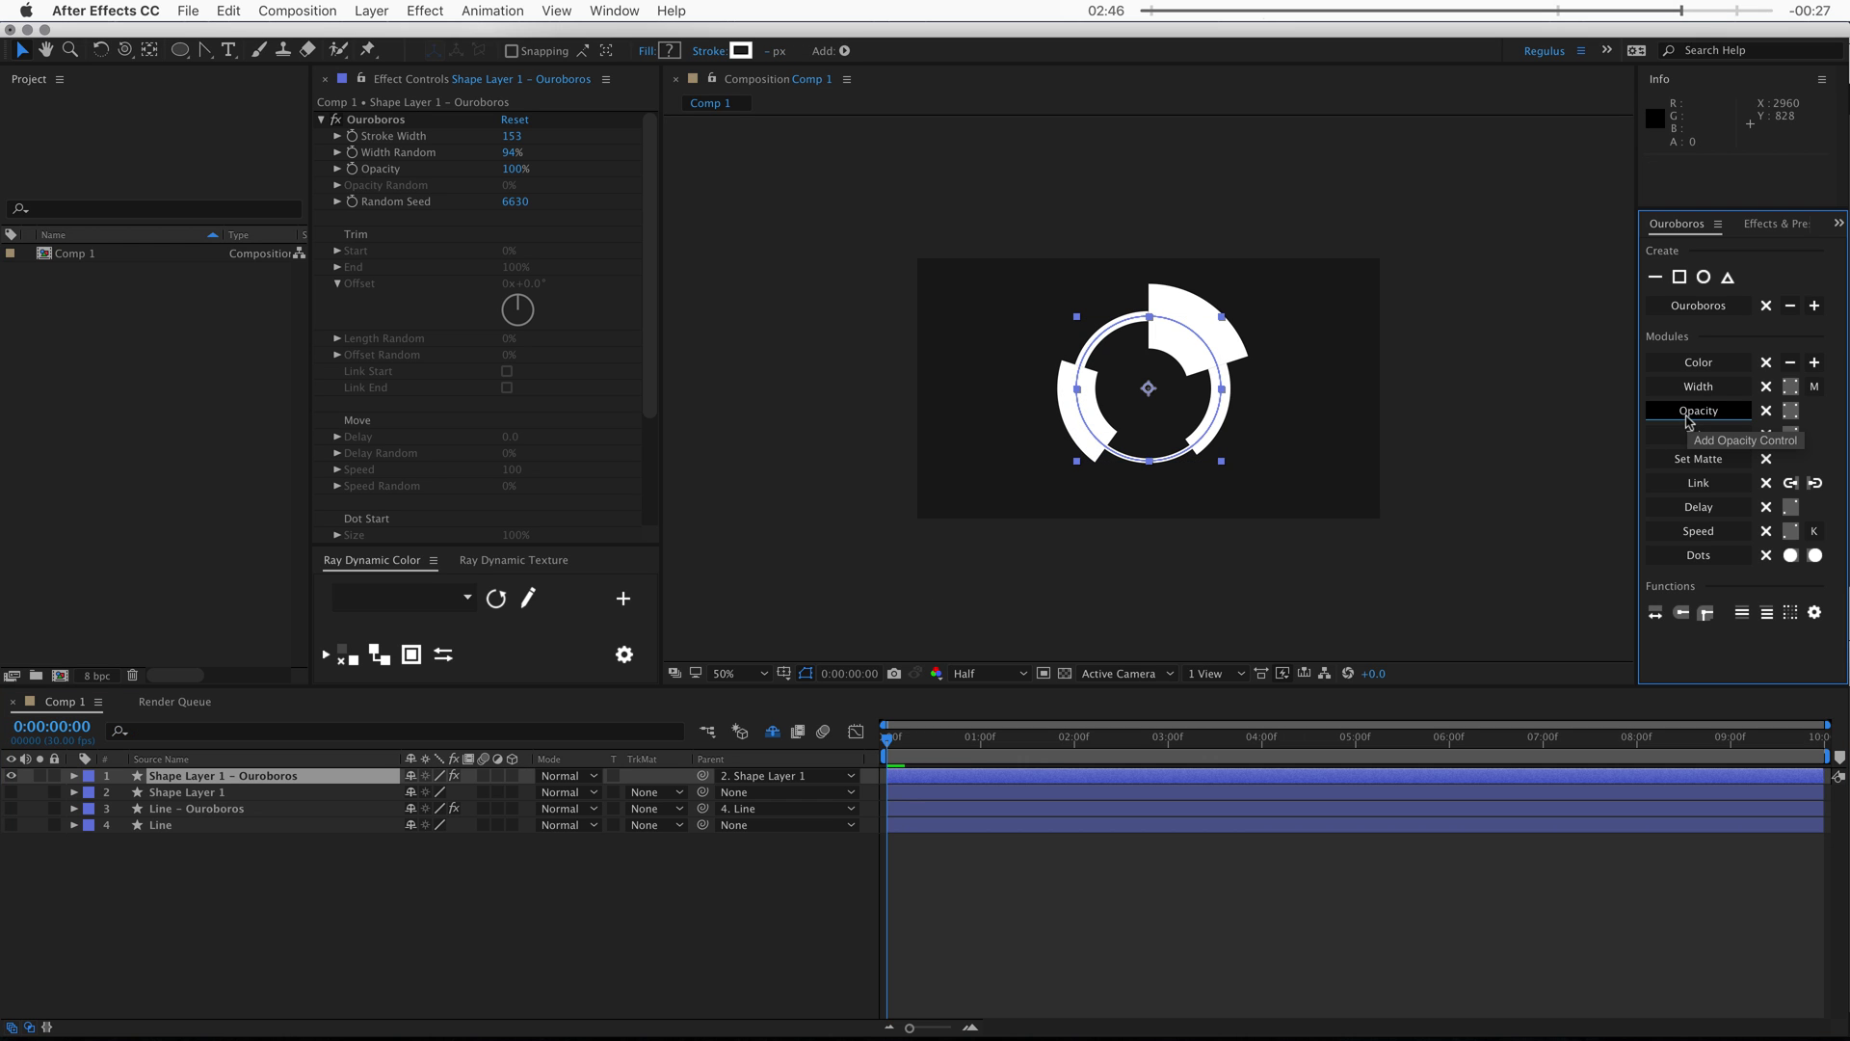
{"action": "left_click_drag", "start_coordinate": [513, 169], "coordinate": [808, 170]}
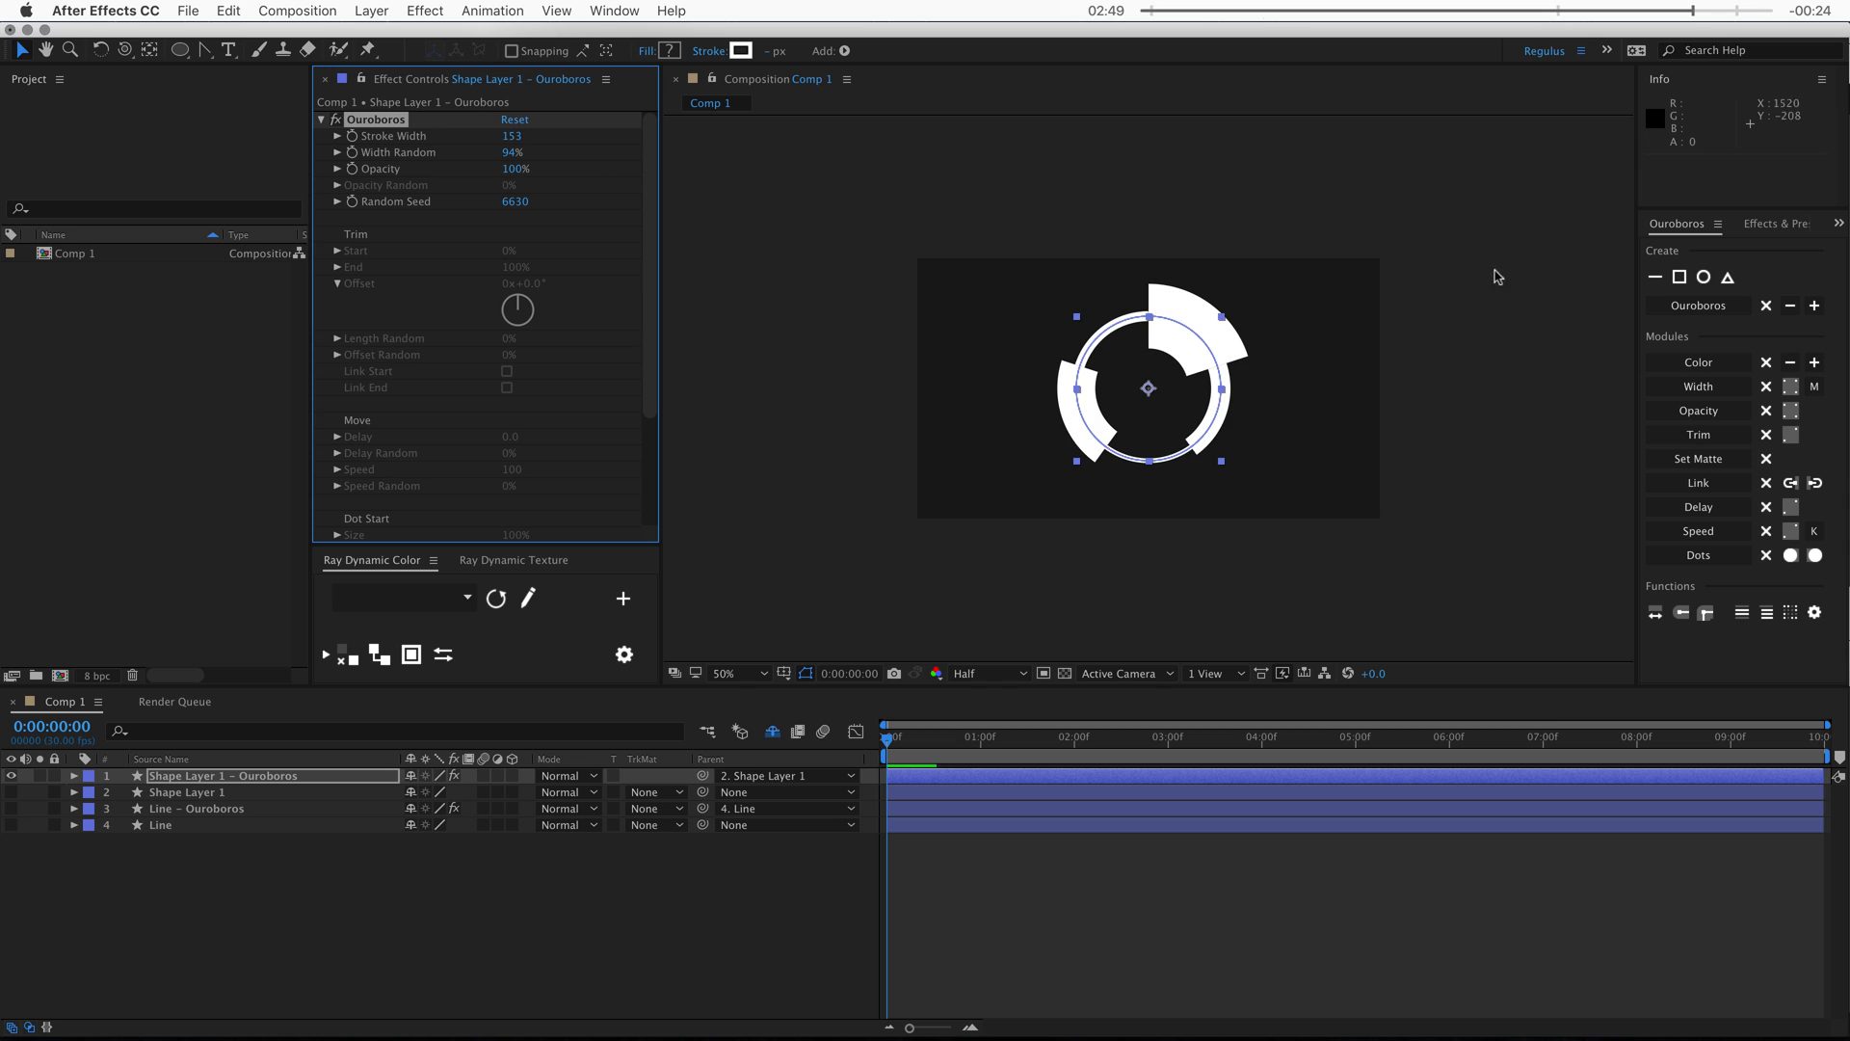
{"action": "left_click", "coordinate": [1790, 415]}
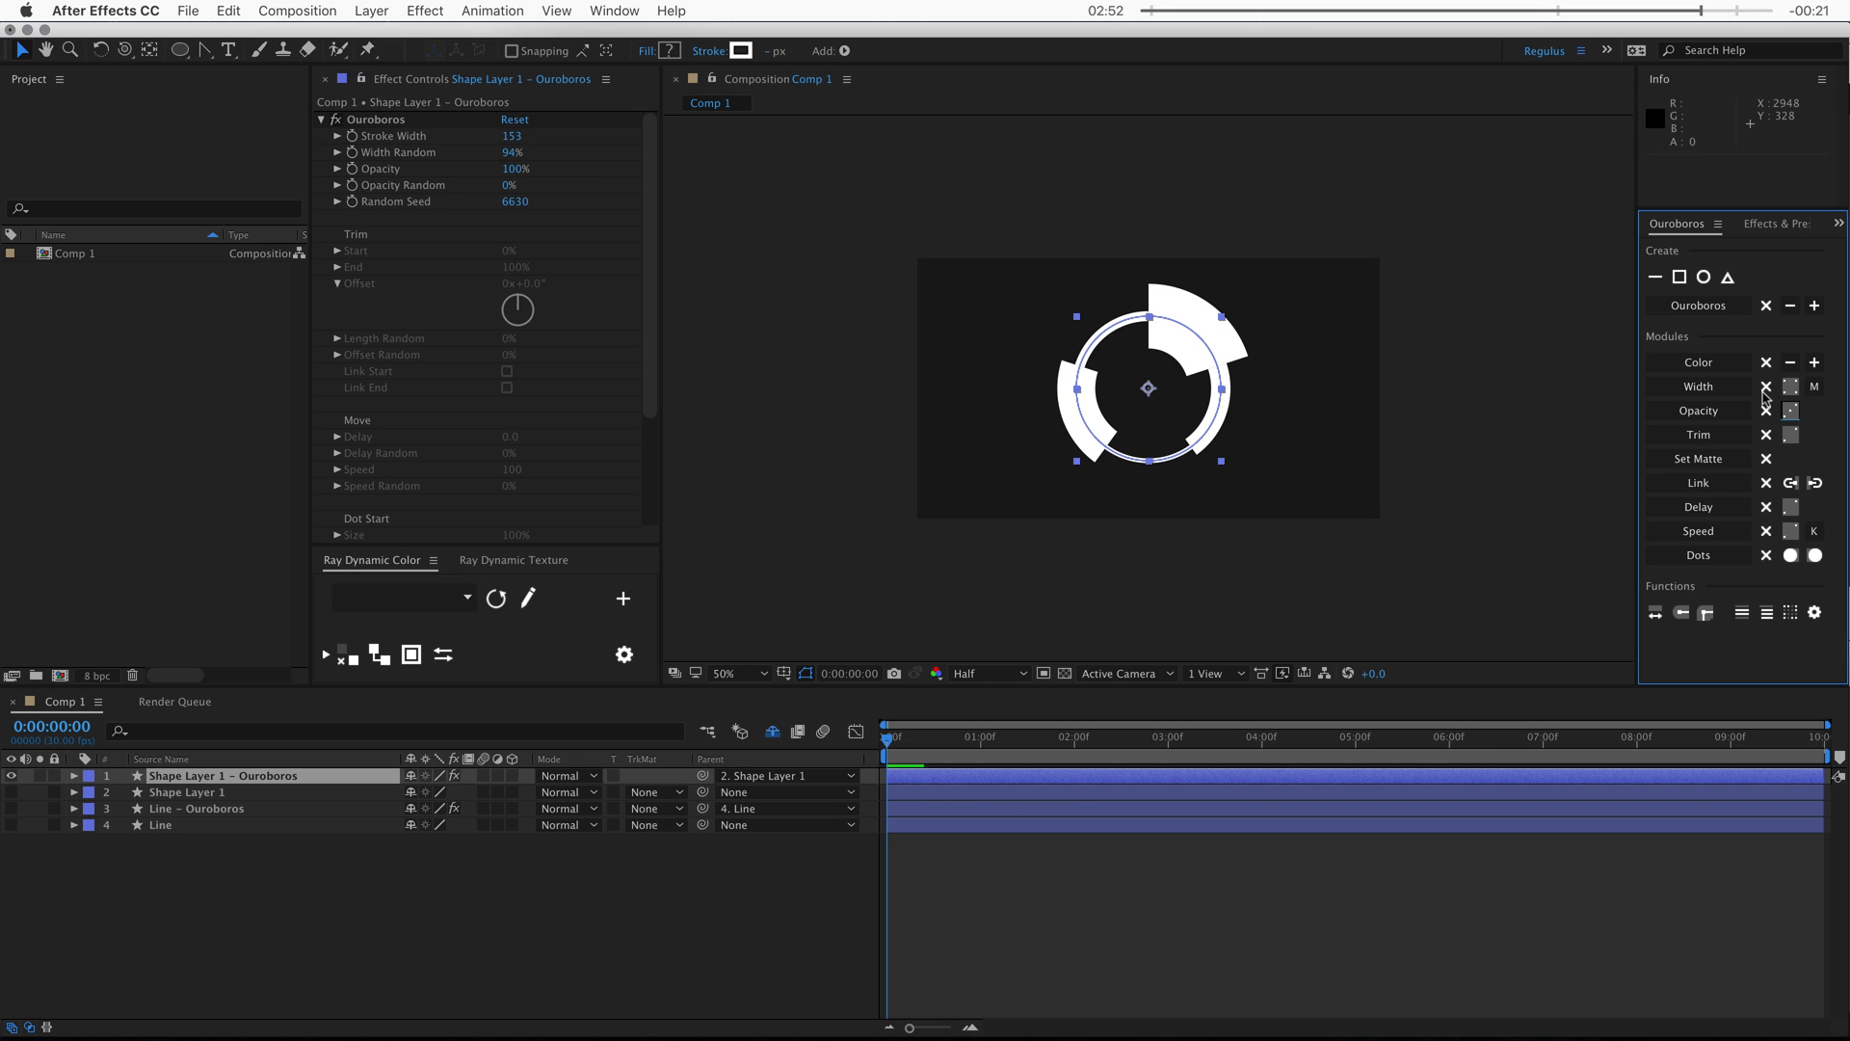
{"action": "left_click_drag", "start_coordinate": [509, 185], "coordinate": [613, 185]}
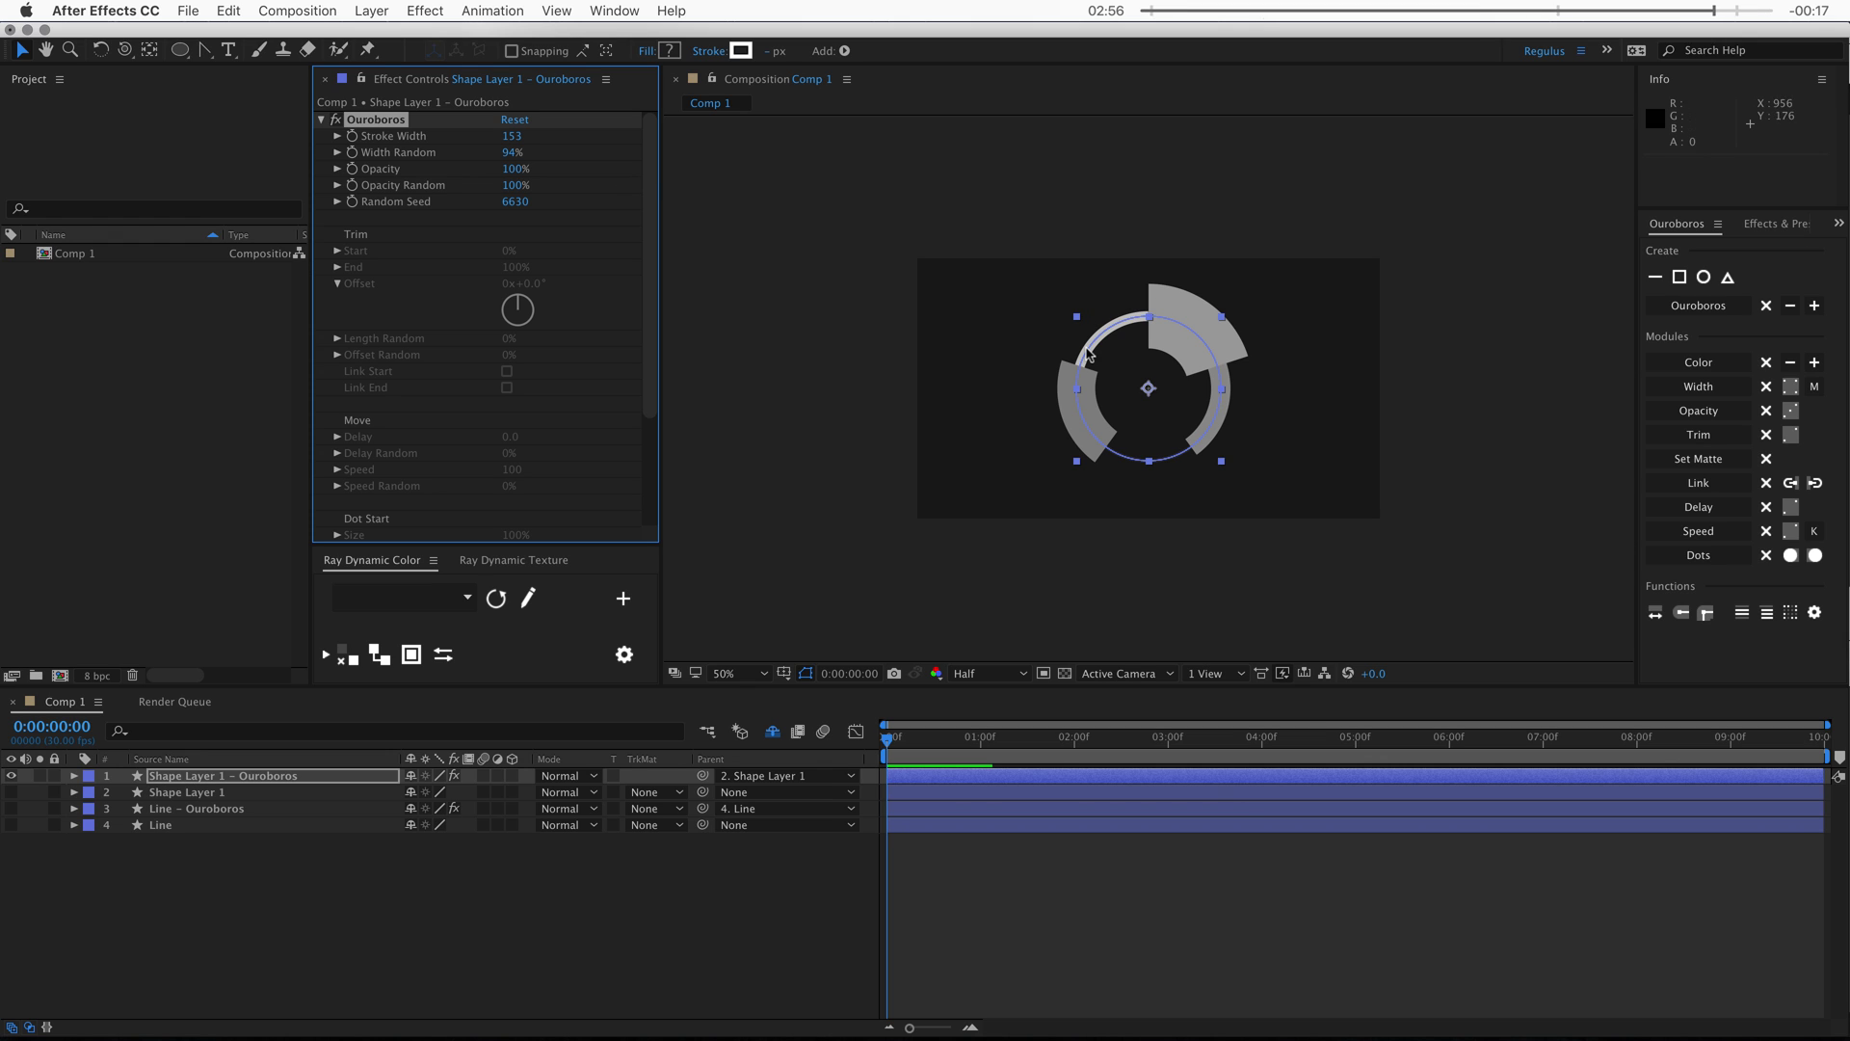